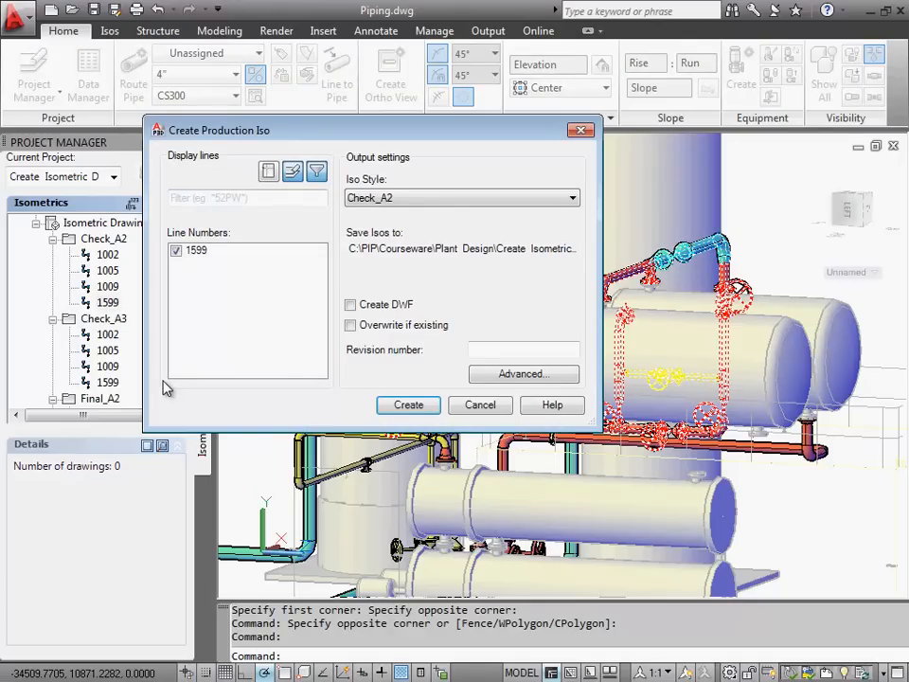
Step: Create the Check_A2 production isometric for line 1599 and open its creation details
{"action": "left_click", "coordinate": [416, 409]}
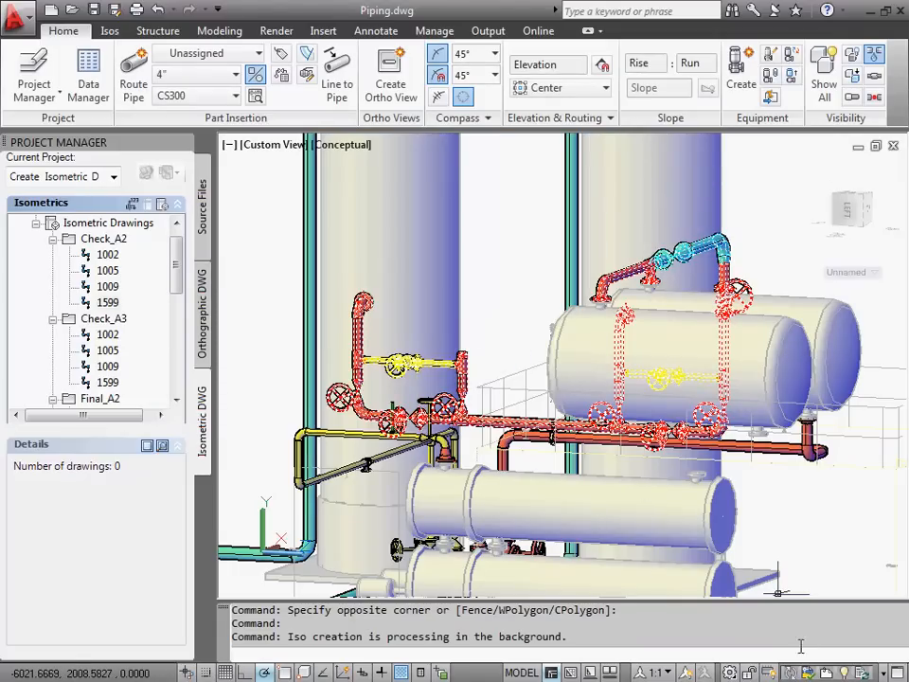
{"action": "mouse_move", "coordinate": [792, 675]}
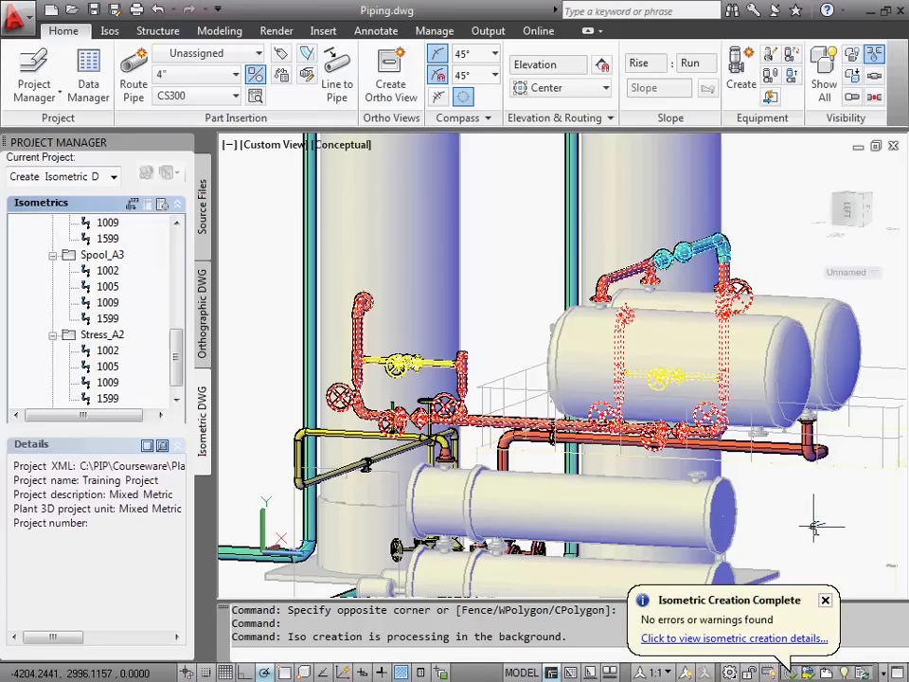
{"action": "left_click", "coordinate": [693, 641]}
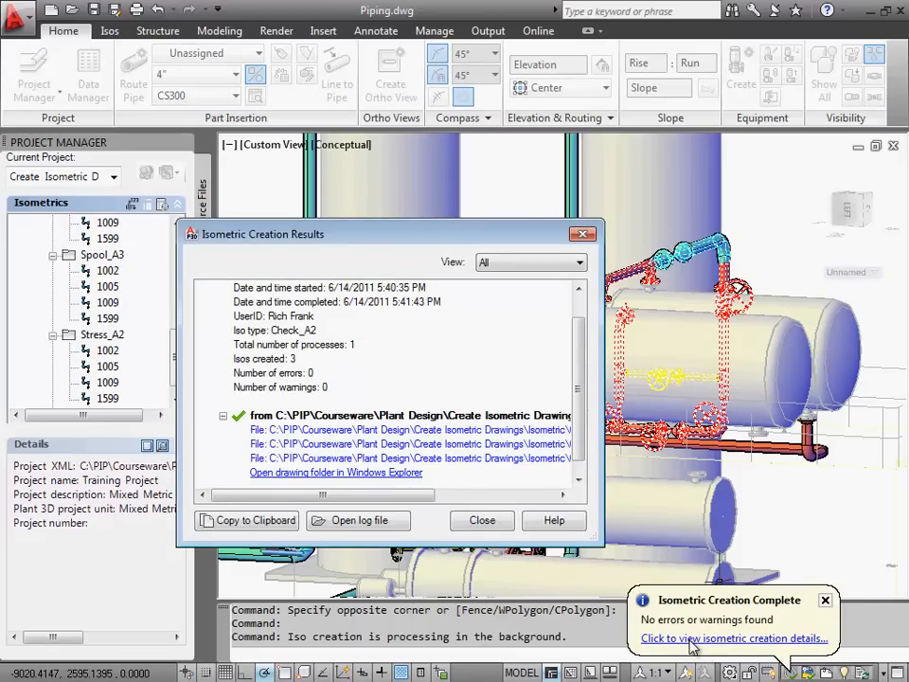
Step: Open the drawing 1599-1.dwg from the isometric creation results
{"action": "scroll", "coordinate": [579, 456], "scroll_direction": "down", "scroll_amount": 1}
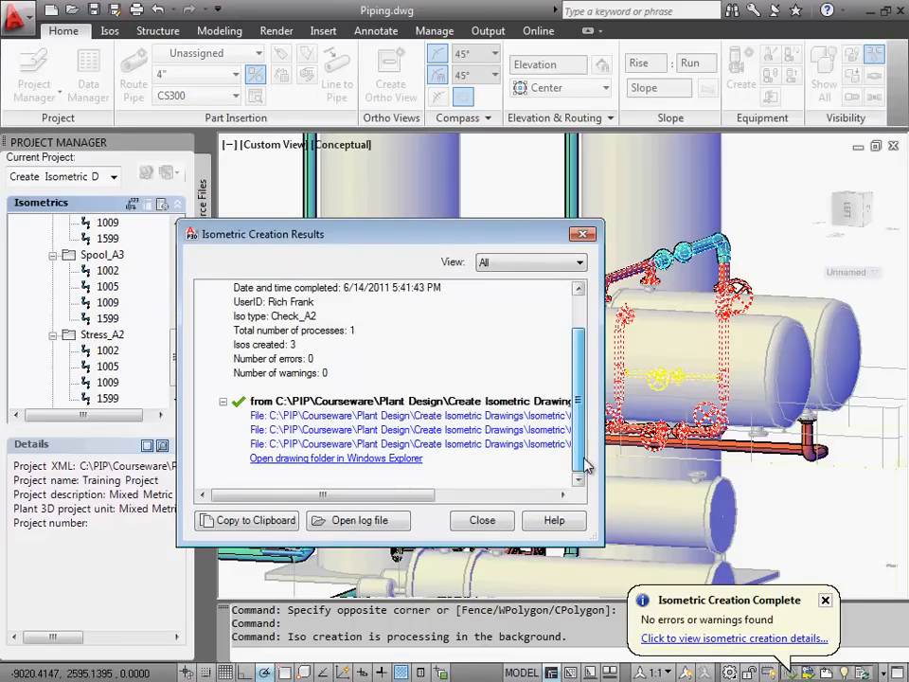
{"action": "left_click_drag", "start_coordinate": [376, 491], "coordinate": [487, 491]}
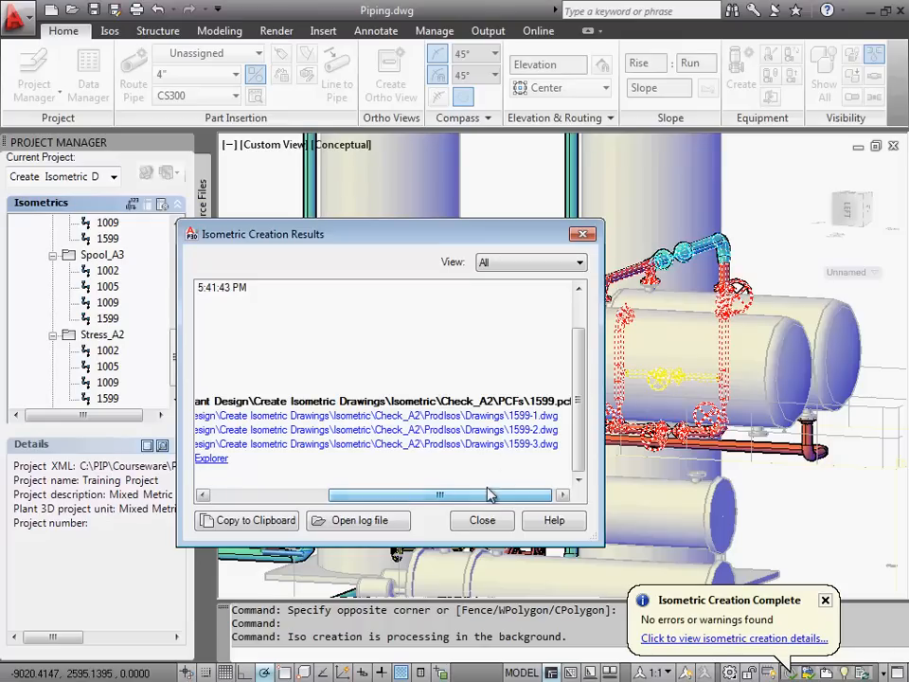
{"action": "left_click", "coordinate": [486, 425]}
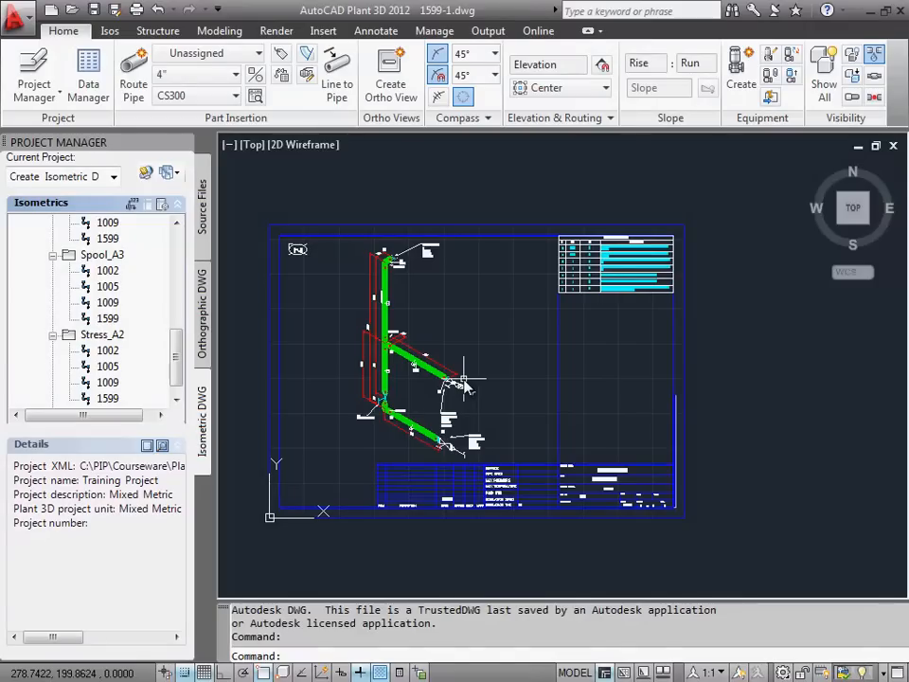
Step: Examine the dimensions and connection annotations at the upper end of the vertical pipe in drawing 1599-1
{"action": "type", "text": "z"}
{"action": "key", "text": "Return"}
{"action": "type", "text": "w"}
{"action": "key", "text": "Return"}
{"action": "left_click", "coordinate": [359, 243]}
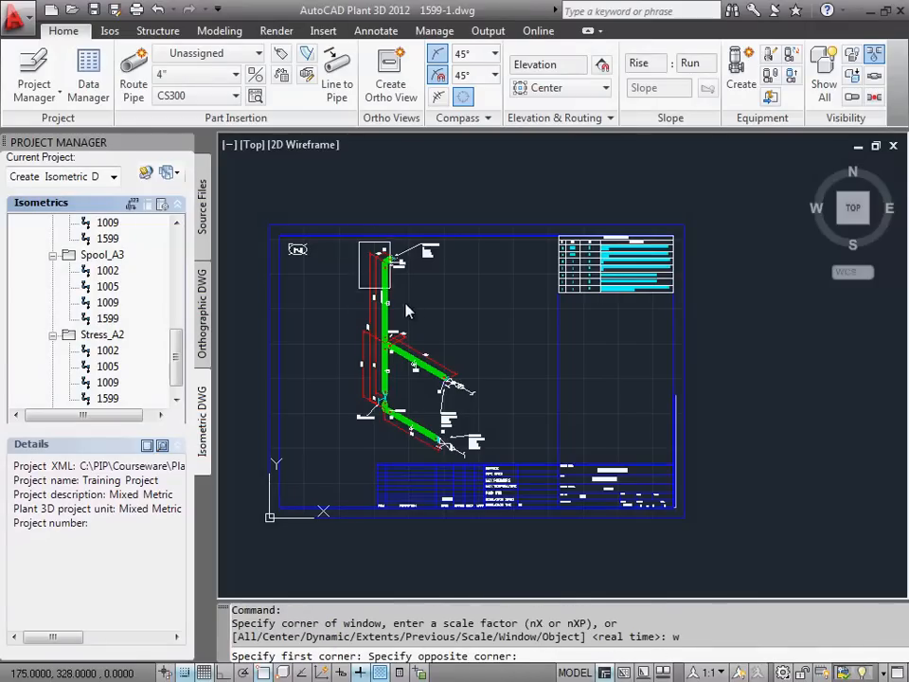
{"action": "left_click", "coordinate": [442, 321]}
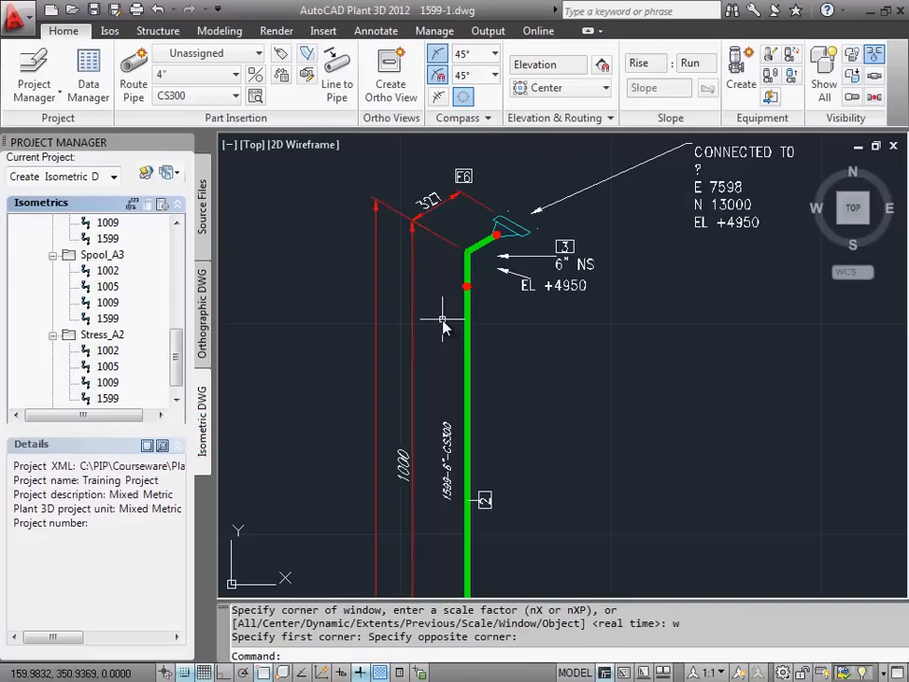
Step: Inspect the bill of materials table in drawing 1599-1
{"action": "type", "text": "z"}
{"action": "key", "text": "Return"}
{"action": "type", "text": "e"}
{"action": "key", "text": "Return"}
{"action": "type", "text": "z"}
{"action": "key", "text": "Return"}
{"action": "type", "text": "w"}
{"action": "key", "text": "Return"}
{"action": "left_click", "coordinate": [669, 147]}
{"action": "left_click", "coordinate": [871, 298]}
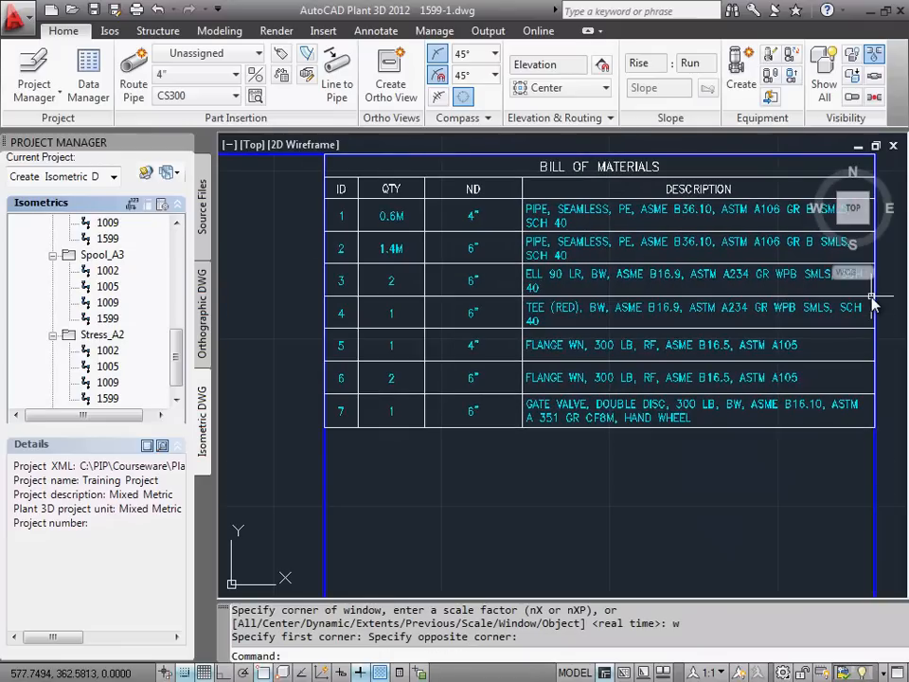
Step: Examine the continuation notes at the ends of the two lower pipe branches in drawing 1599-1
{"action": "type", "text": "z"}
{"action": "key", "text": "Return"}
{"action": "type", "text": "e"}
{"action": "key", "text": "Return"}
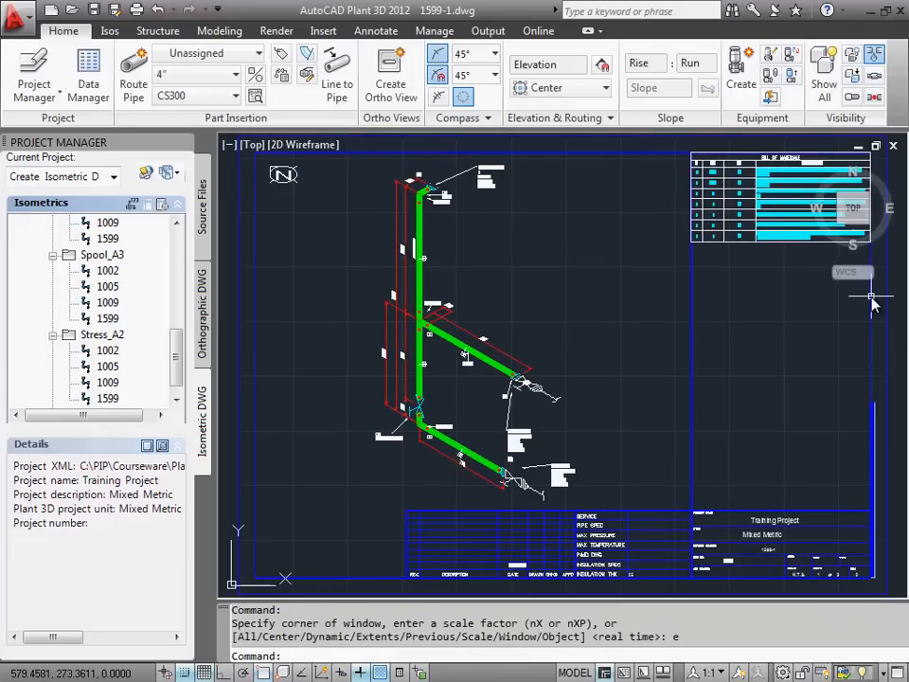
{"action": "type", "text": "z"}
{"action": "key", "text": "Return"}
{"action": "type", "text": "w"}
{"action": "key", "text": "Return"}
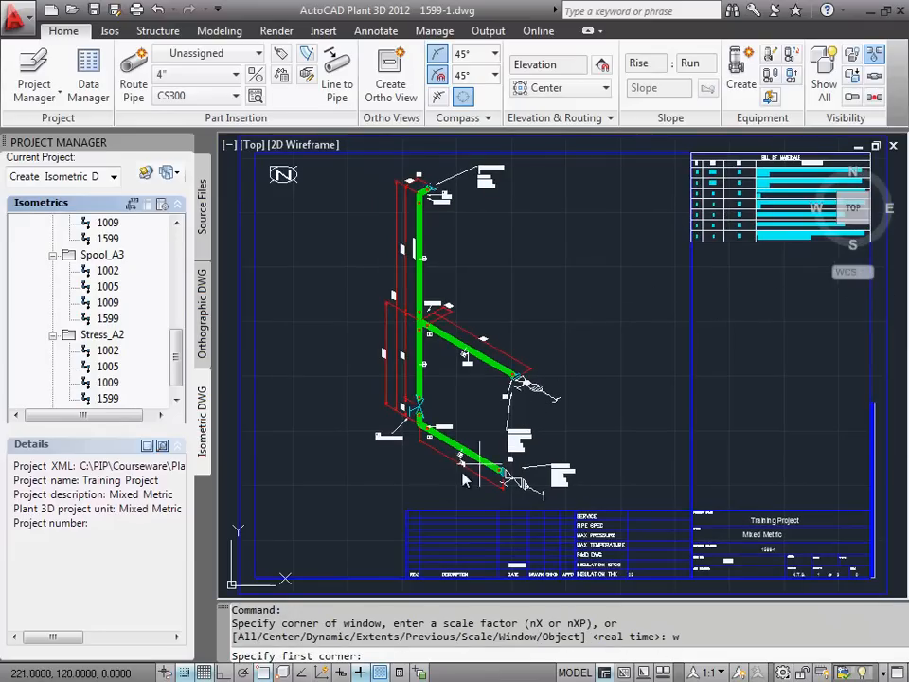
{"action": "left_click", "coordinate": [429, 497]}
{"action": "left_click", "coordinate": [604, 346]}
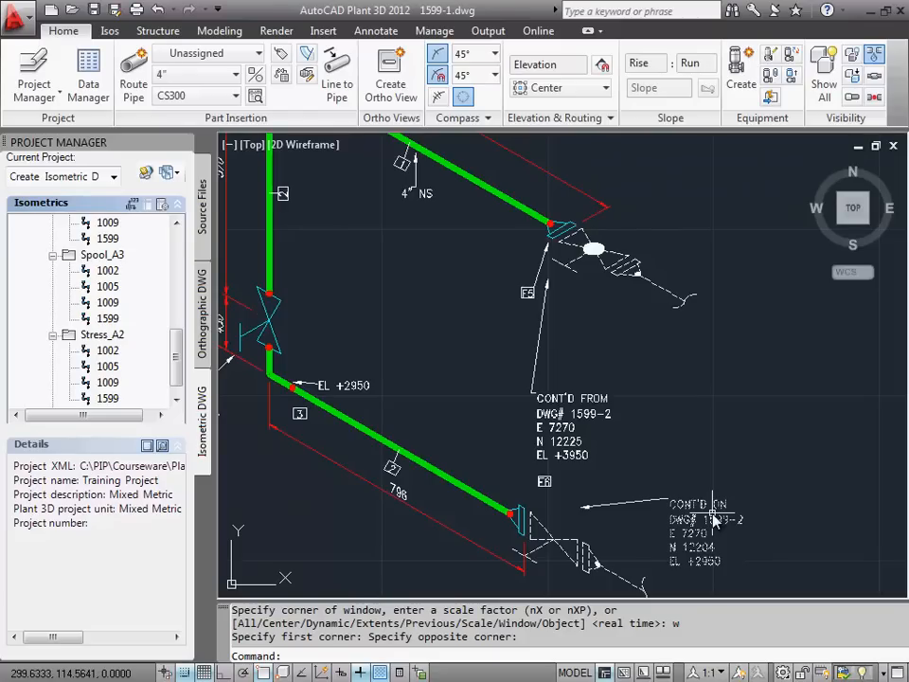
Step: Open drawing 1599-2 from line 1599 under Check_A2 and examine its pipe continuation notes
{"action": "left_click_drag", "start_coordinate": [176, 360], "coordinate": [176, 242]}
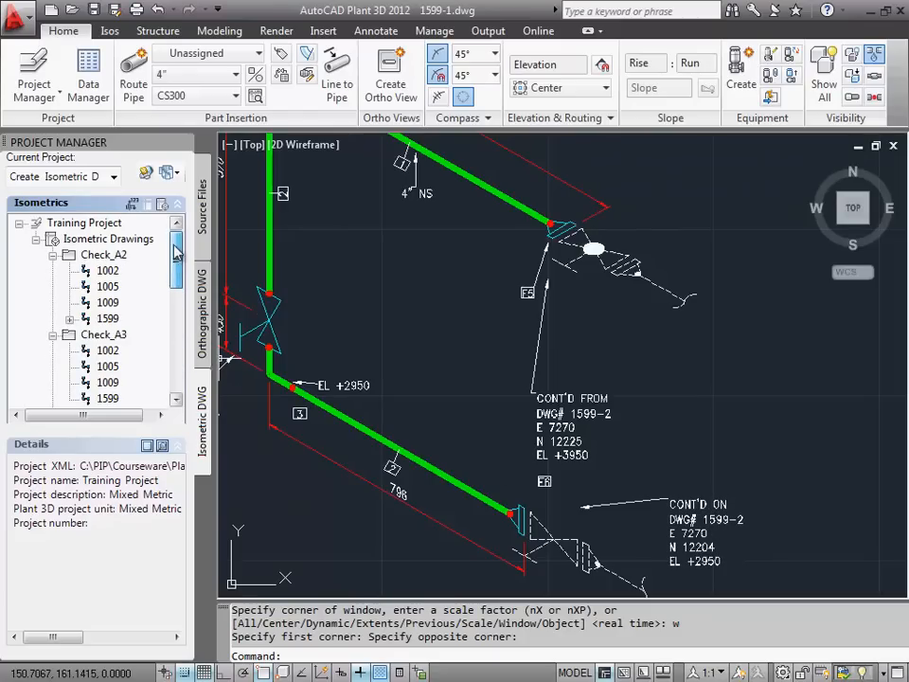
{"action": "left_click", "coordinate": [71, 319]}
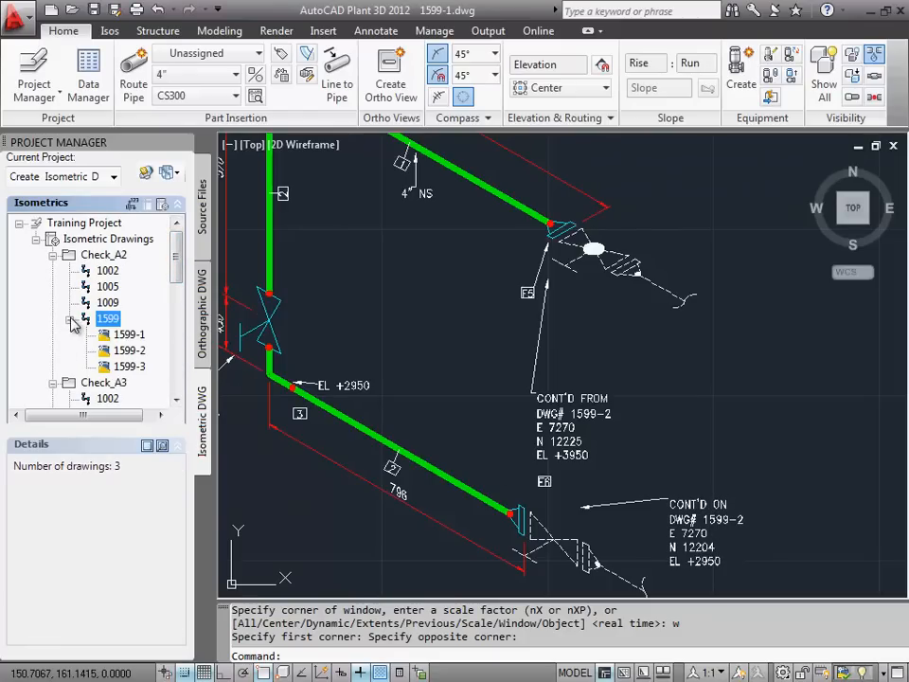
{"action": "left_click", "coordinate": [129, 350]}
{"action": "double_click", "coordinate": [130, 350]}
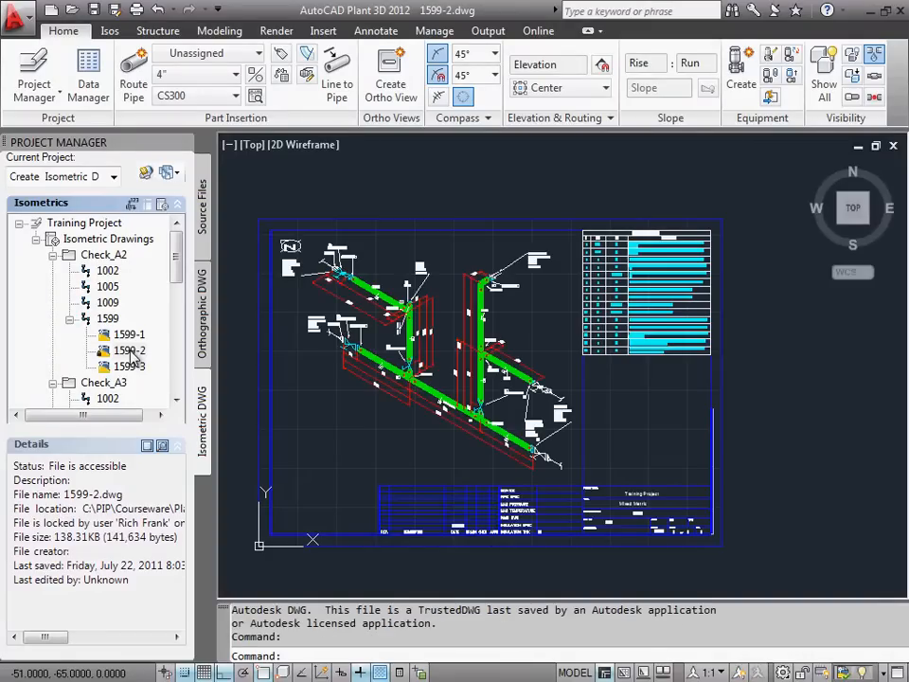
{"action": "type", "text": "z"}
{"action": "key", "text": "Return"}
{"action": "type", "text": "w"}
{"action": "key", "text": "Return"}
{"action": "left_click", "coordinate": [482, 467]}
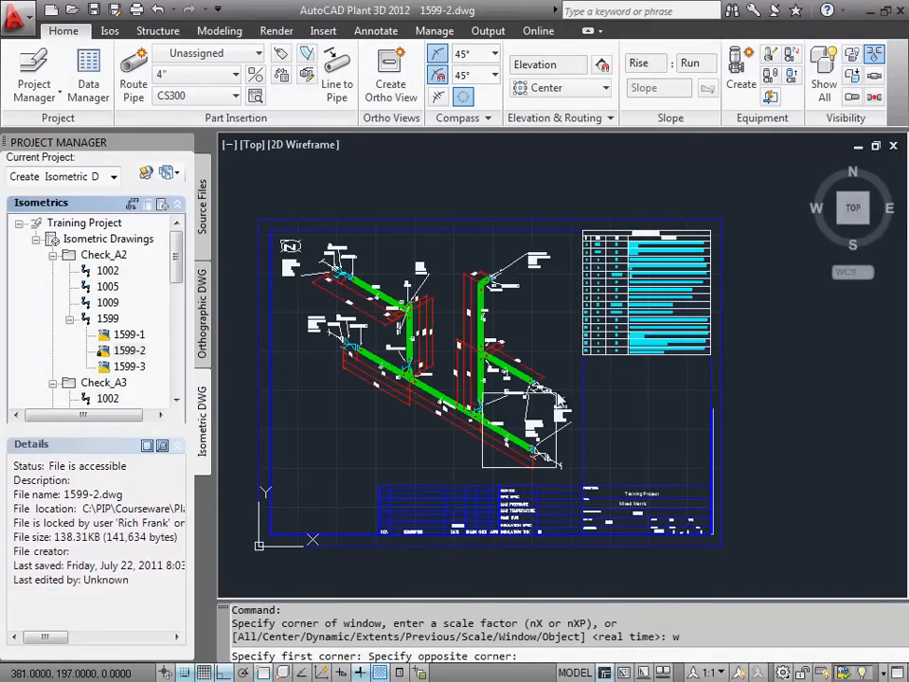
{"action": "left_click", "coordinate": [575, 371]}
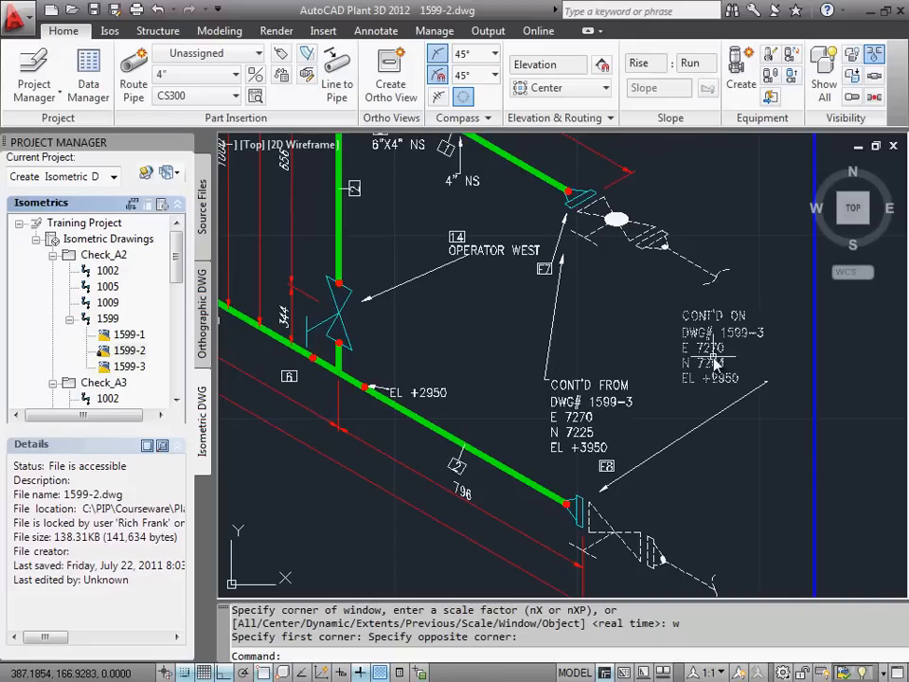
Step: Open drawing 1599-3 and examine the pipe run and annotations in its upper portion
{"action": "double_click", "coordinate": [130, 367]}
{"action": "key", "text": "Return"}
{"action": "type", "text": "w"}
{"action": "key", "text": "Return"}
{"action": "left_click", "coordinate": [367, 245]}
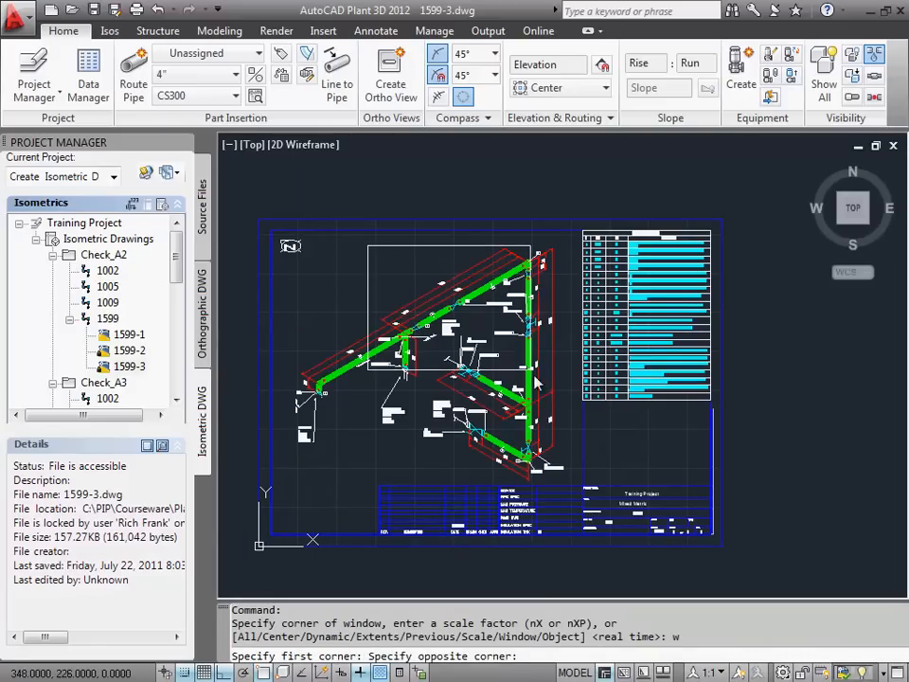
{"action": "left_click", "coordinate": [560, 407]}
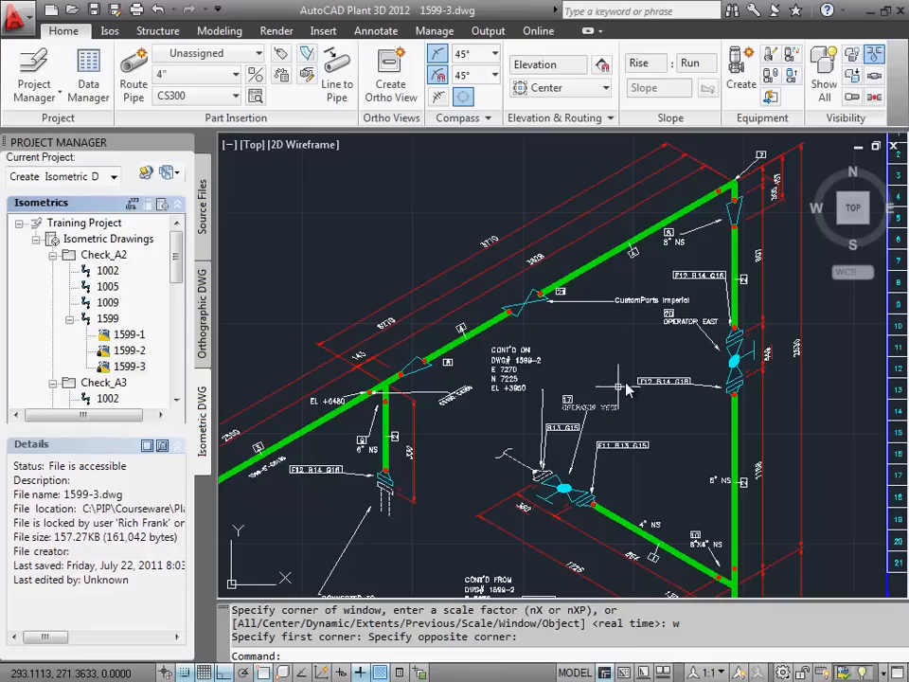
Step: Close drawings 1599-3, 1599-2 and 1599-1 without saving changes
{"action": "left_click", "coordinate": [894, 146]}
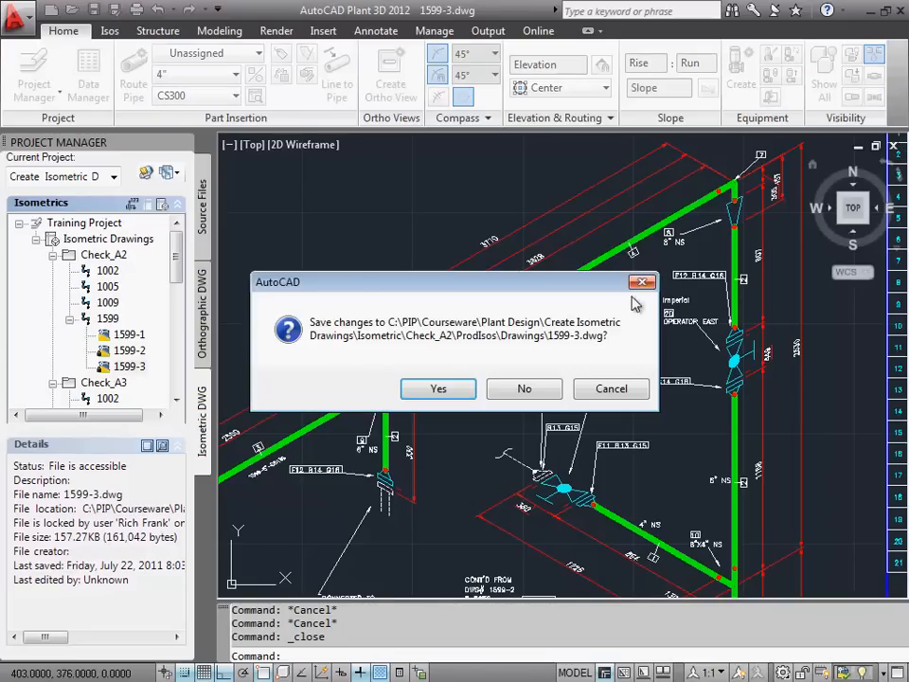
{"action": "left_click", "coordinate": [526, 390]}
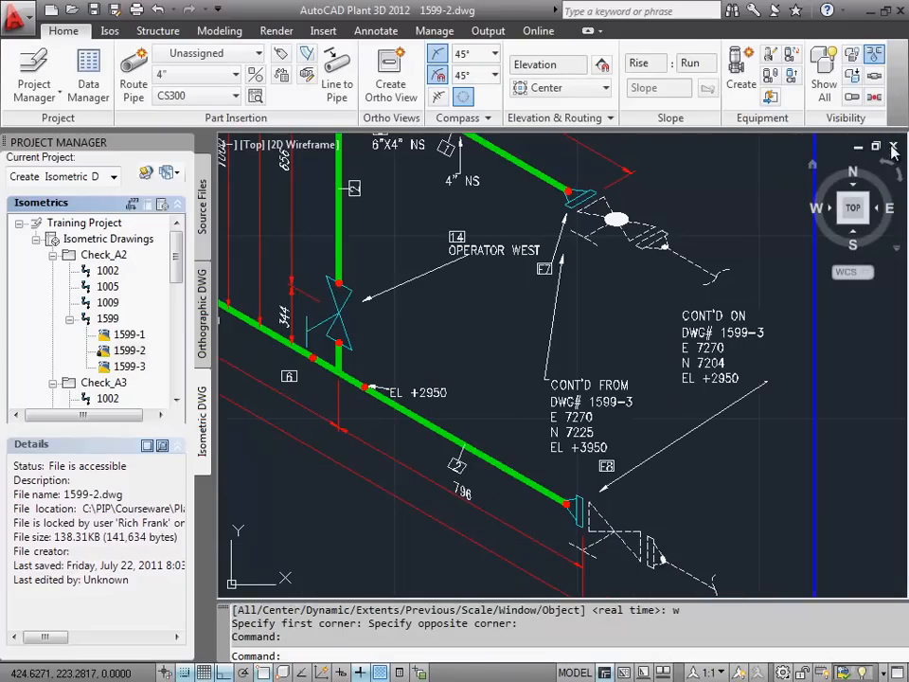
{"action": "left_click", "coordinate": [893, 147]}
{"action": "left_click", "coordinate": [524, 387]}
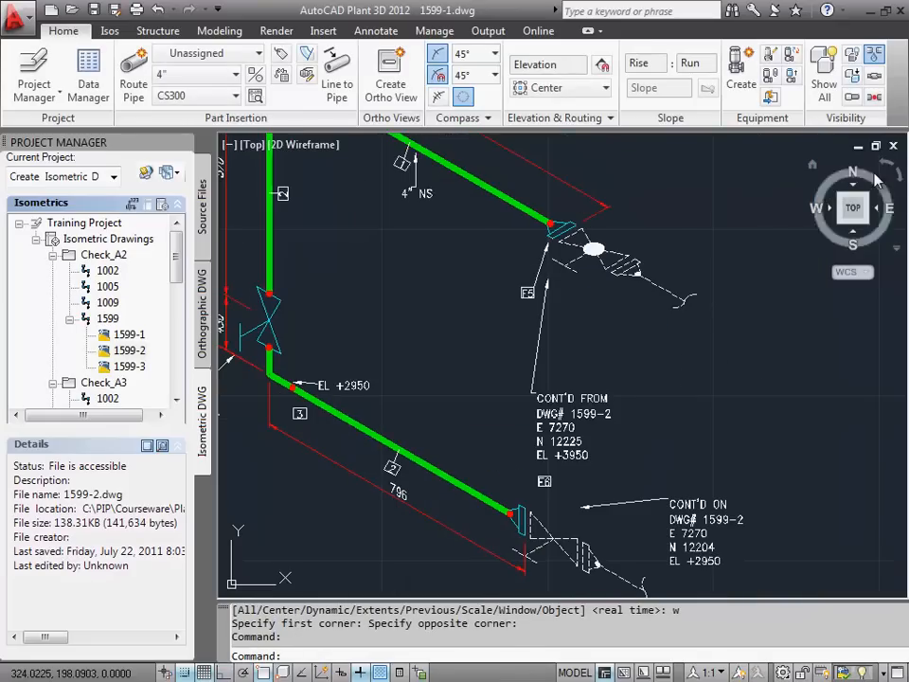
{"action": "left_click", "coordinate": [893, 147]}
{"action": "left_click", "coordinate": [522, 389]}
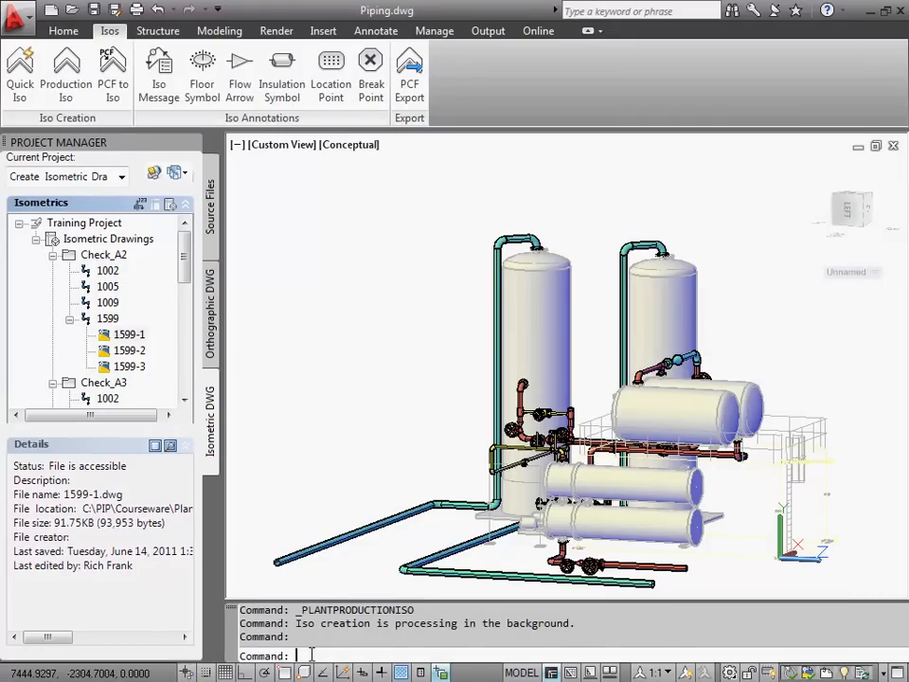
Step: Show the valve piping beside the first tower in 2D Wireframe and turn on the weld display
{"action": "type", "text": "z"}
{"action": "key", "text": "Return"}
{"action": "type", "text": "w"}
{"action": "key", "text": "Return"}
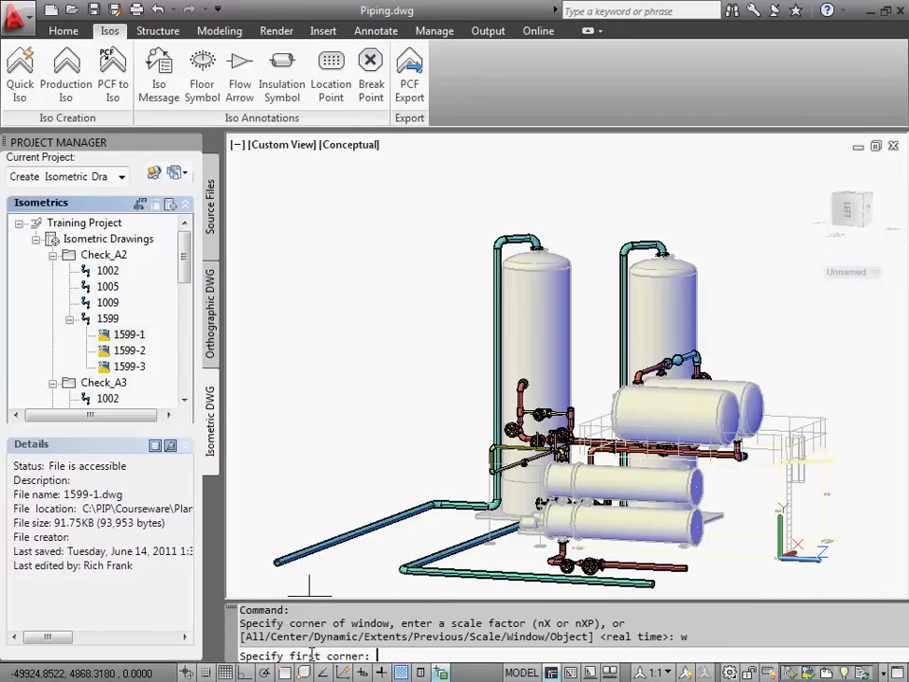
{"action": "left_click", "coordinate": [483, 368]}
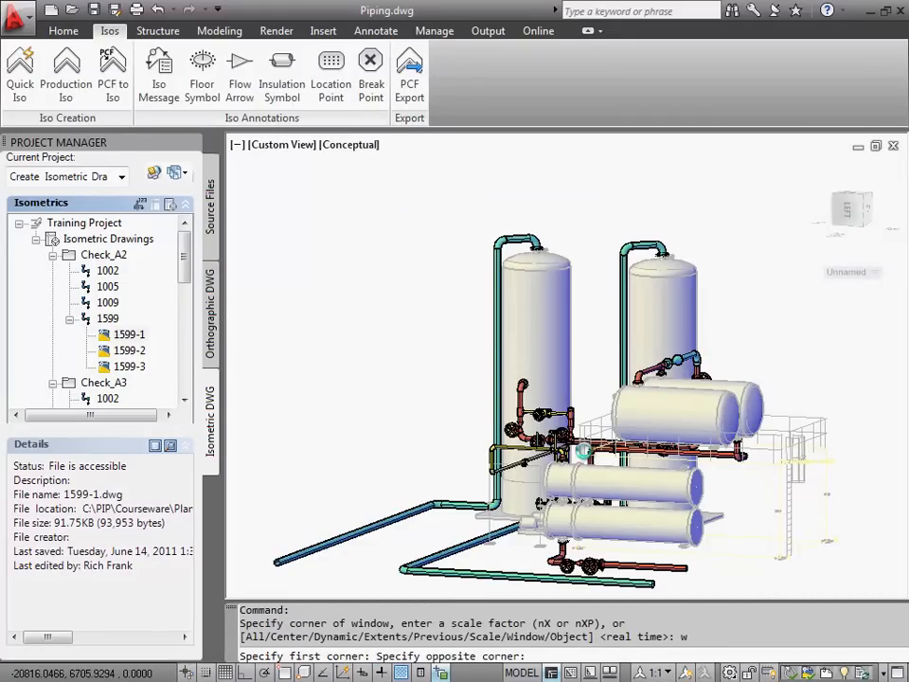
{"action": "left_click", "coordinate": [584, 451]}
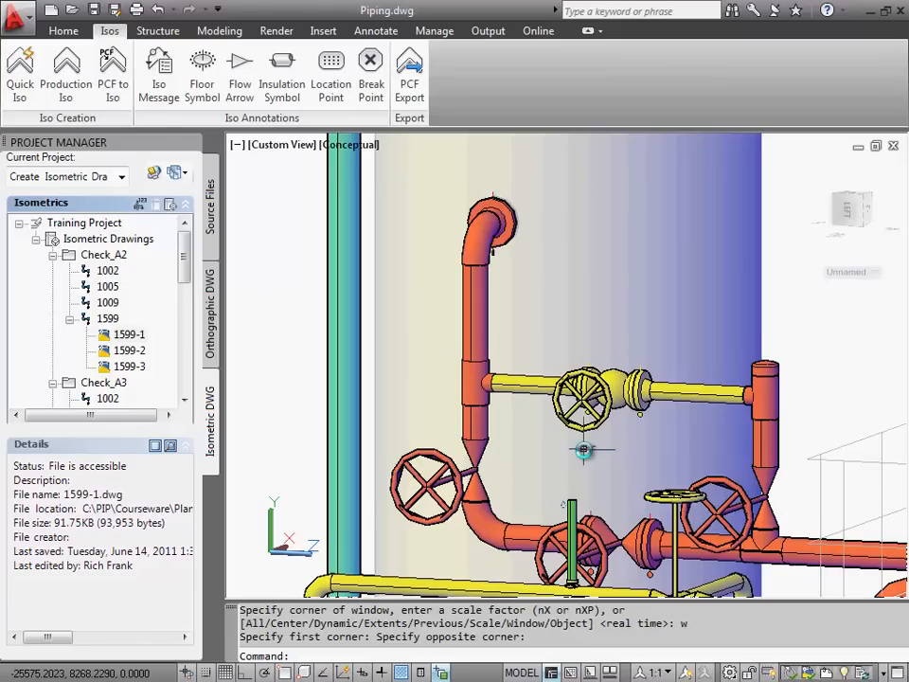
{"action": "left_click", "coordinate": [347, 145]}
{"action": "left_click", "coordinate": [388, 192]}
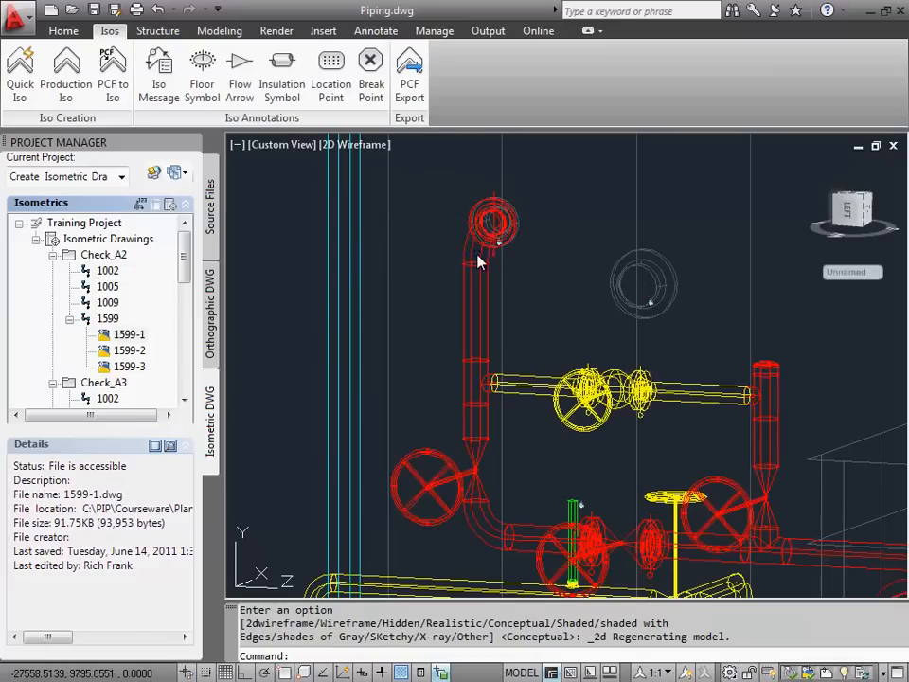
{"action": "left_click", "coordinate": [64, 31]}
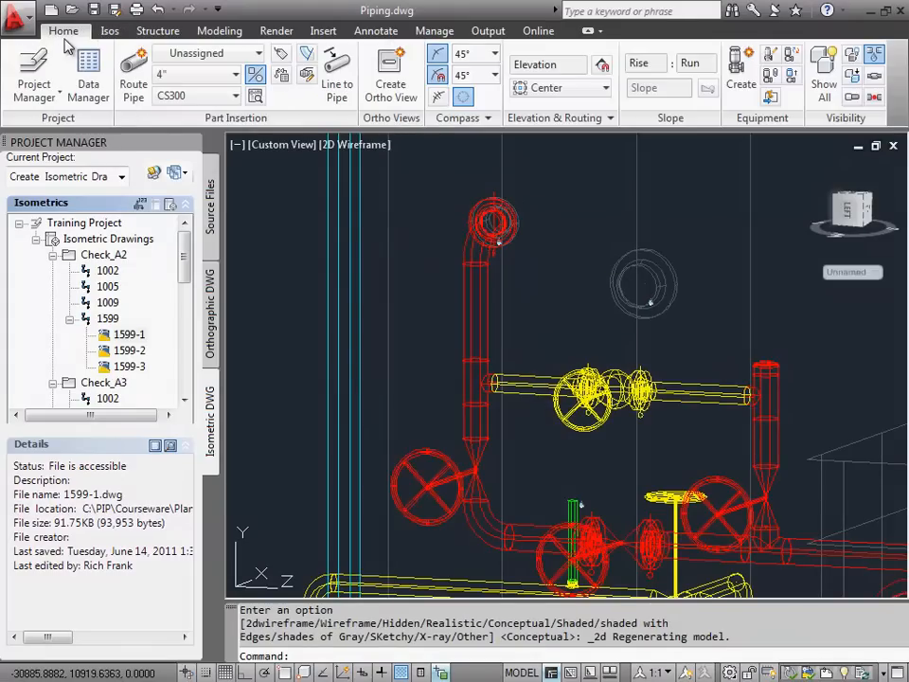
{"action": "left_click", "coordinate": [872, 99]}
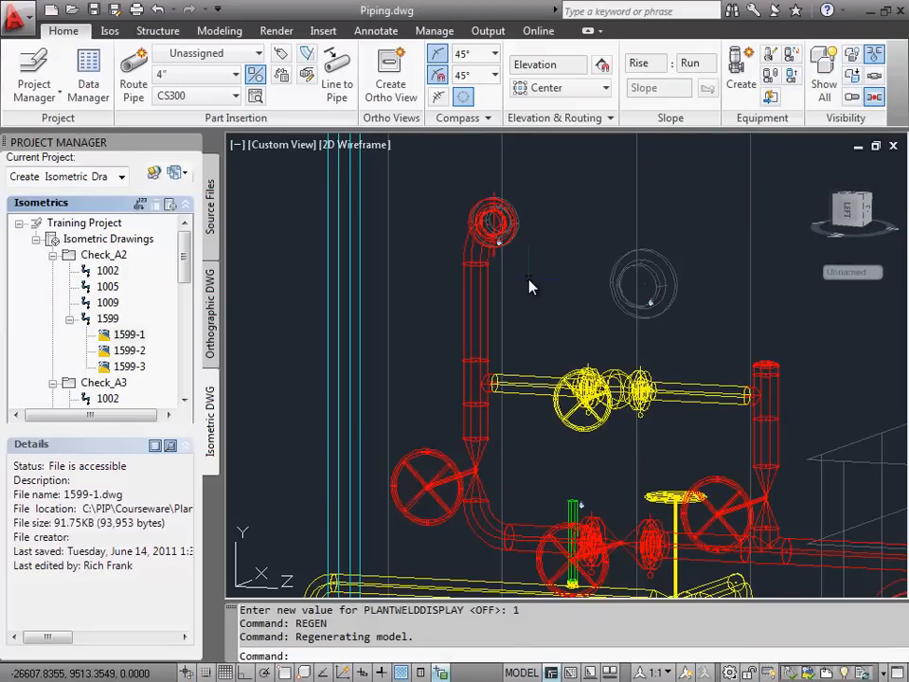
Step: Set the Shop/Field property to FIELD for the weld connector between the top elbow and the vertical 6" pipe
{"action": "left_click", "coordinate": [478, 273]}
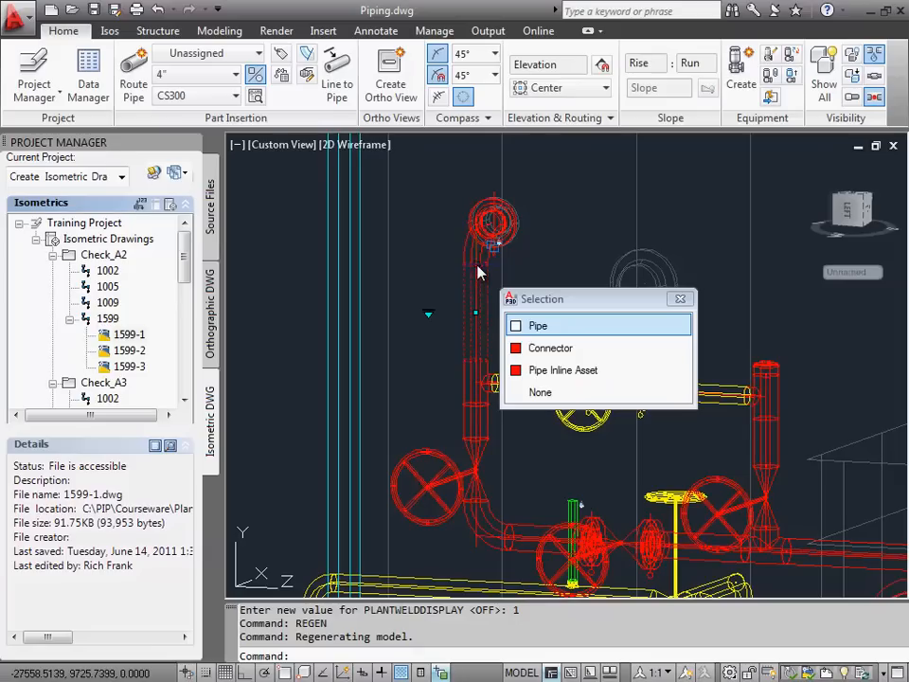
{"action": "key", "text": "Escape"}
{"action": "key", "text": "Escape"}
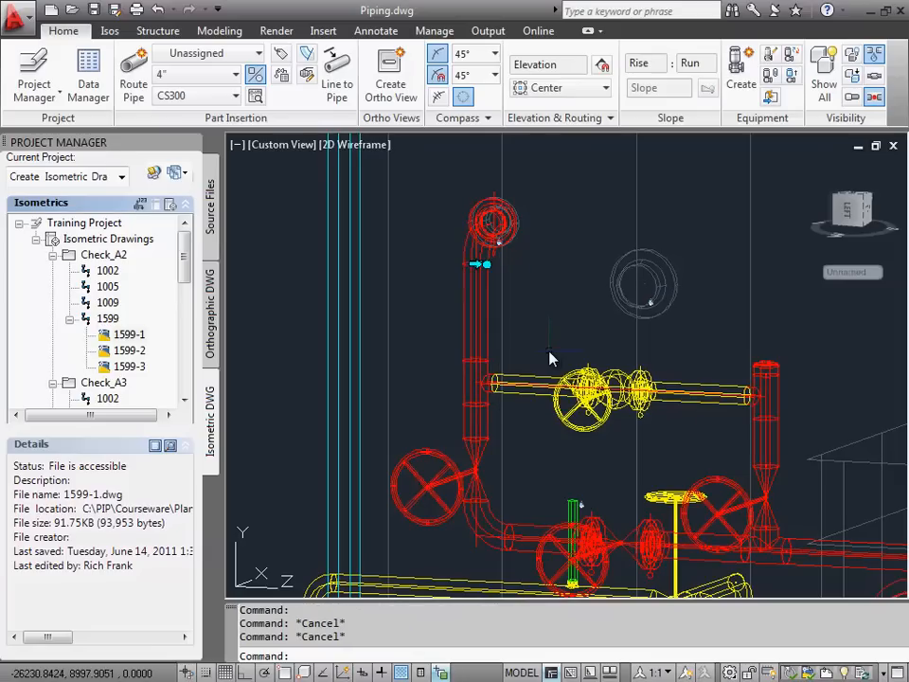
{"action": "right_click", "coordinate": [477, 274]}
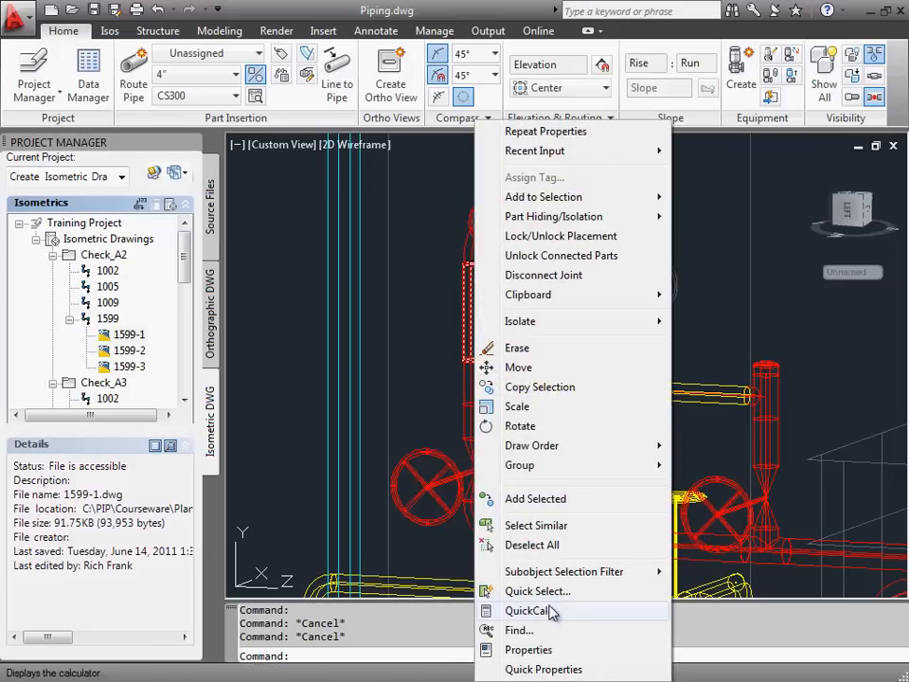
{"action": "left_click", "coordinate": [531, 650]}
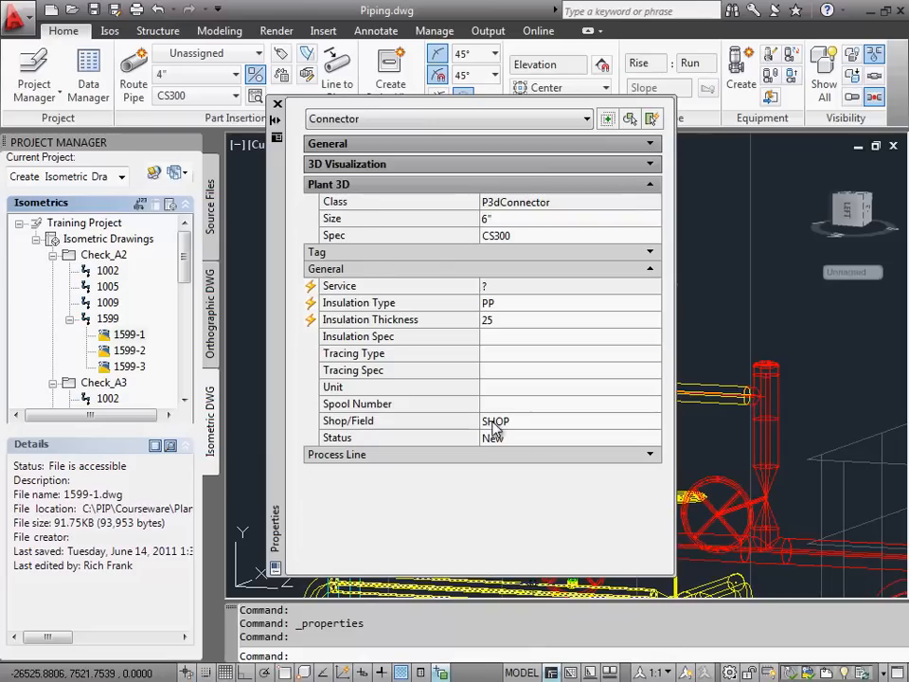
{"action": "left_click", "coordinate": [502, 426]}
{"action": "left_click", "coordinate": [654, 421]}
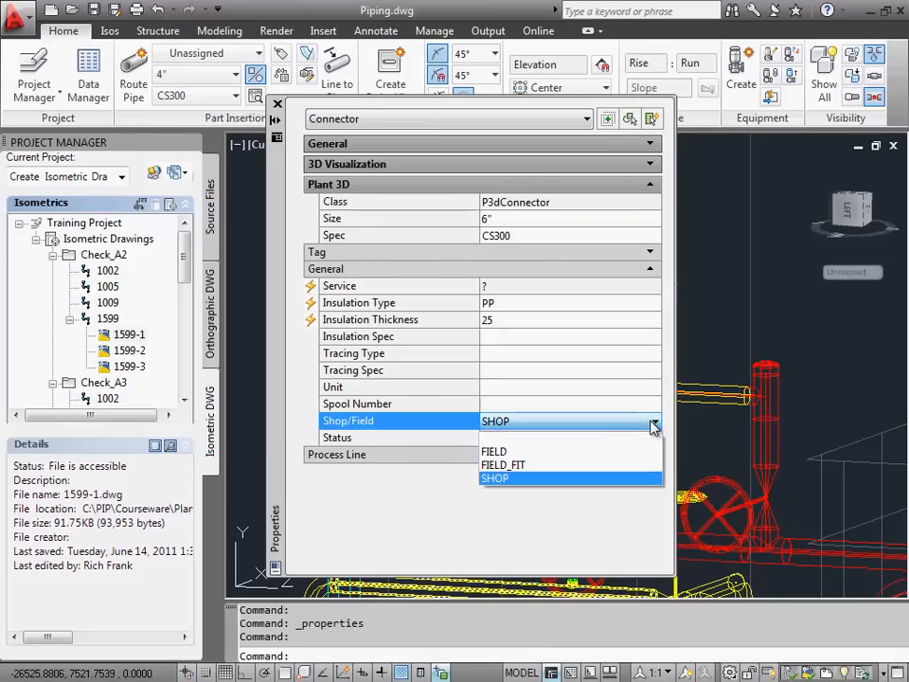
{"action": "left_click", "coordinate": [613, 451]}
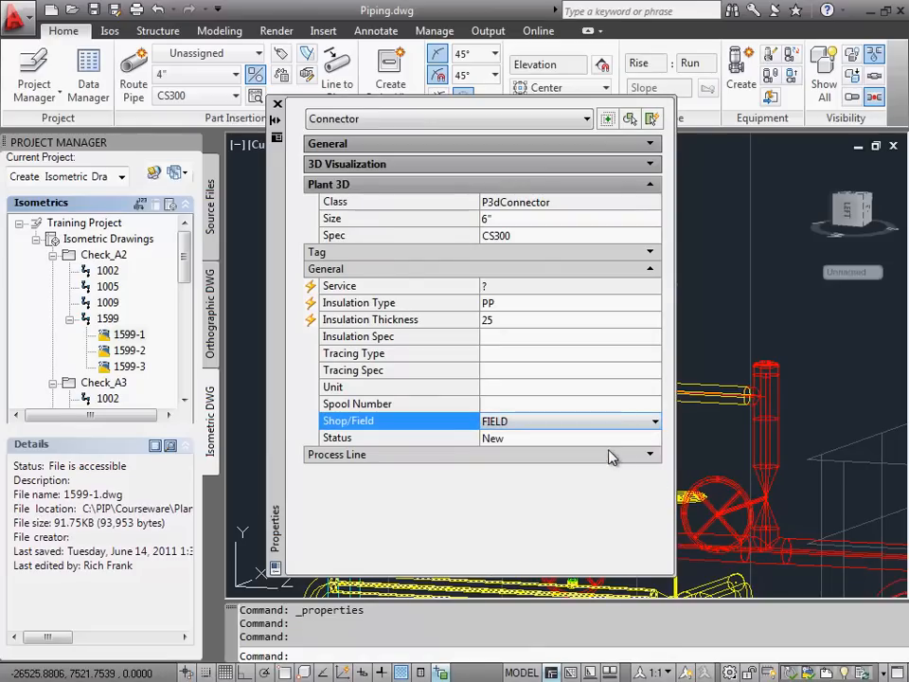
Step: Add an iso message reading "PaintCode #157" in a round ended box to the vertical 6" pipe below the top elbow
{"action": "left_click", "coordinate": [277, 103]}
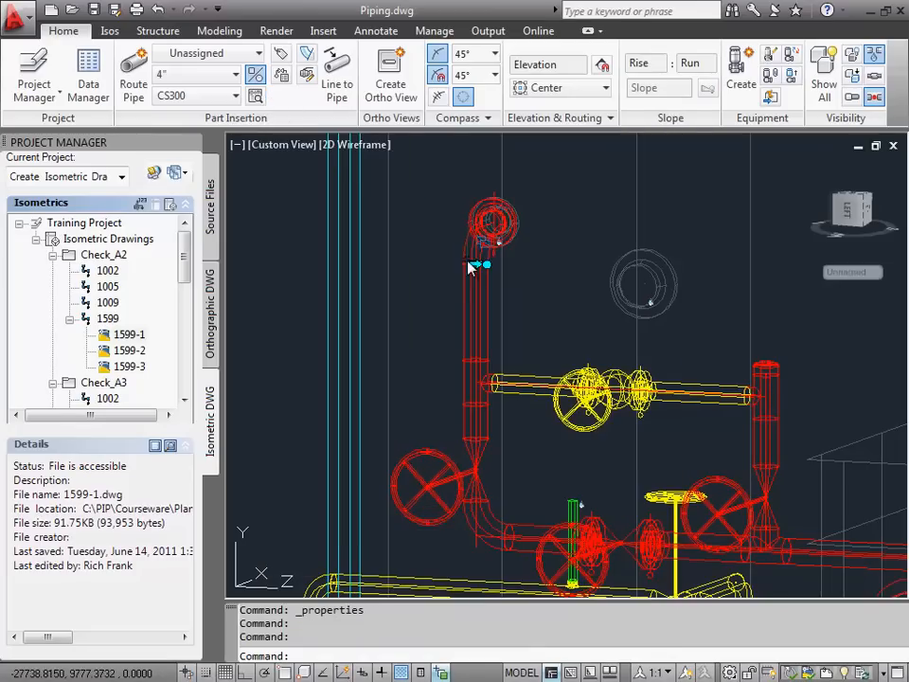
{"action": "key", "text": "Escape"}
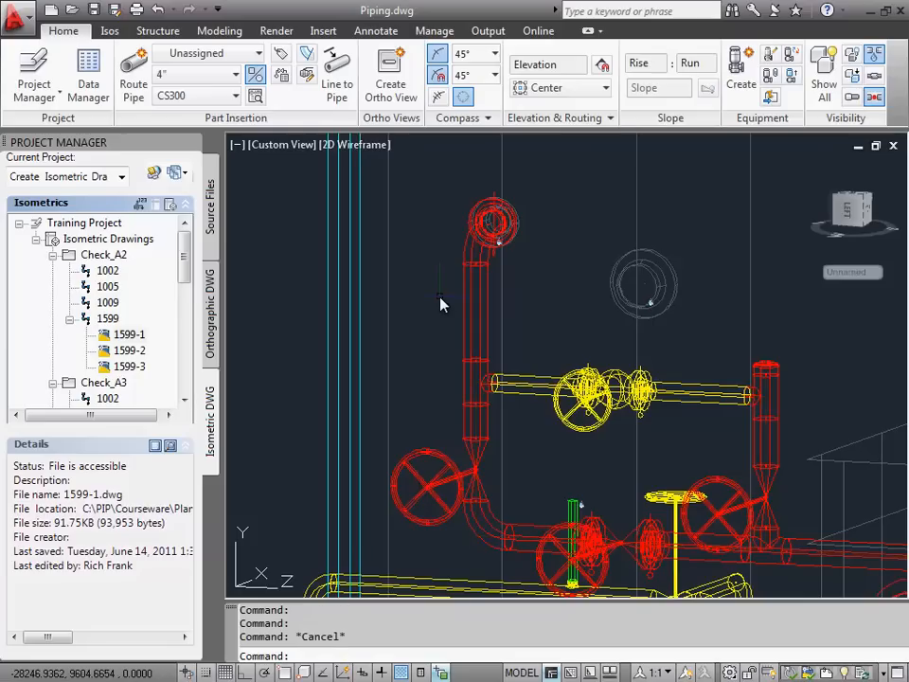
{"action": "left_click", "coordinate": [110, 31]}
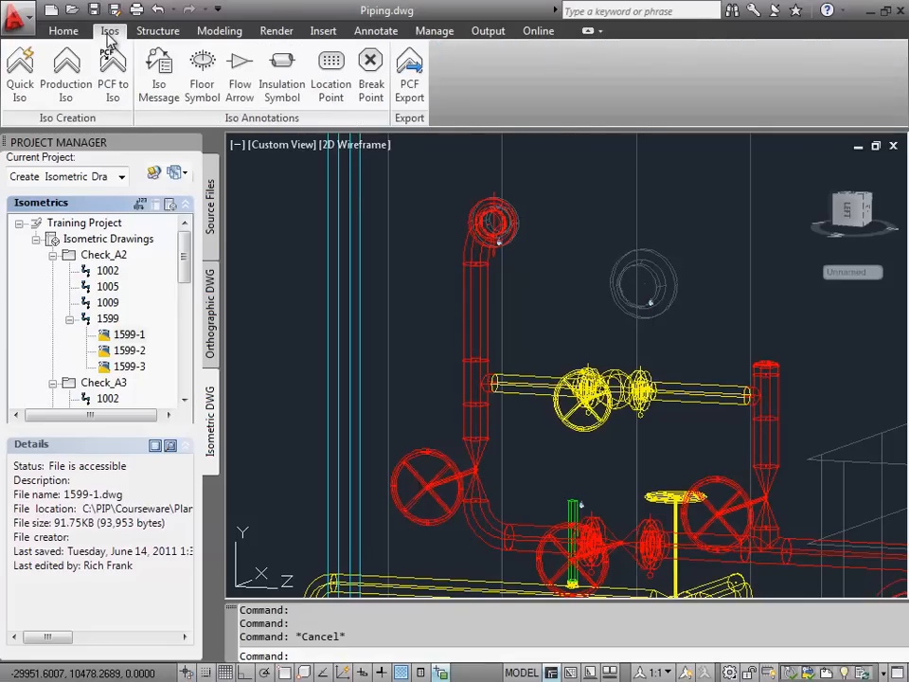
{"action": "left_click", "coordinate": [157, 92]}
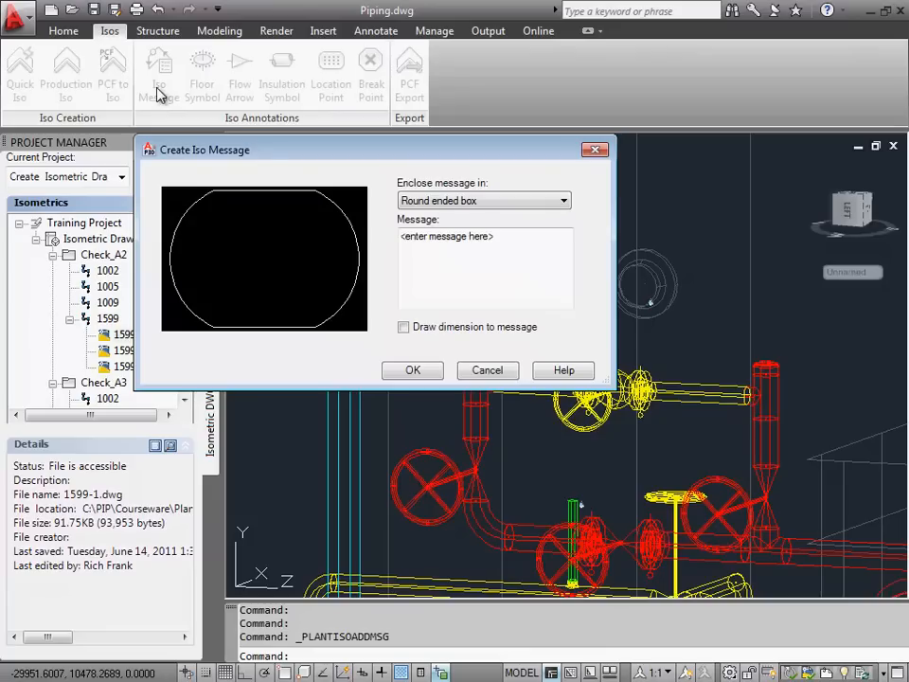
{"action": "left_click", "coordinate": [491, 241]}
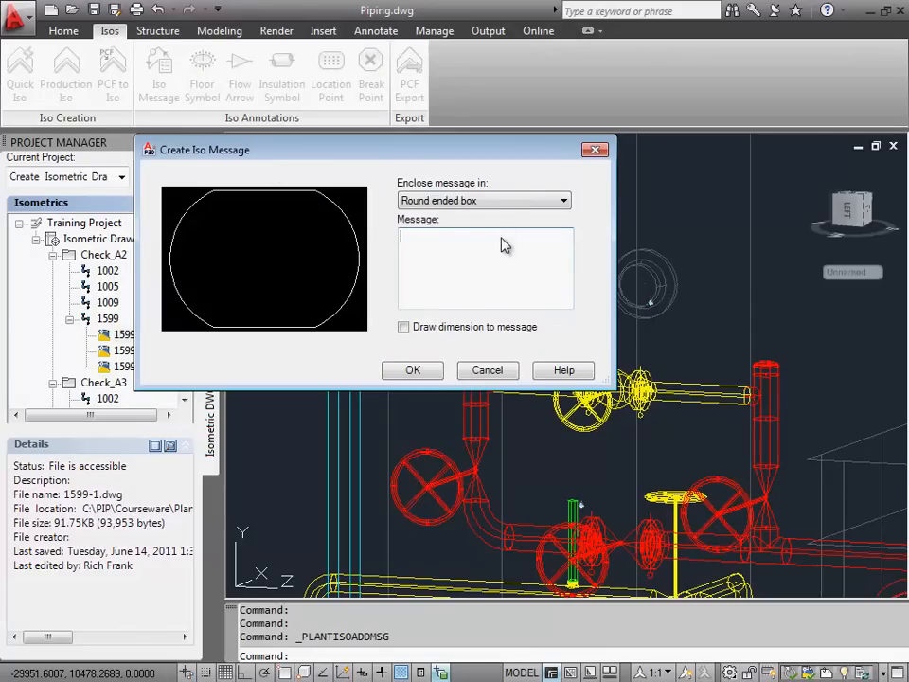
{"action": "type", "text": "Paint"}
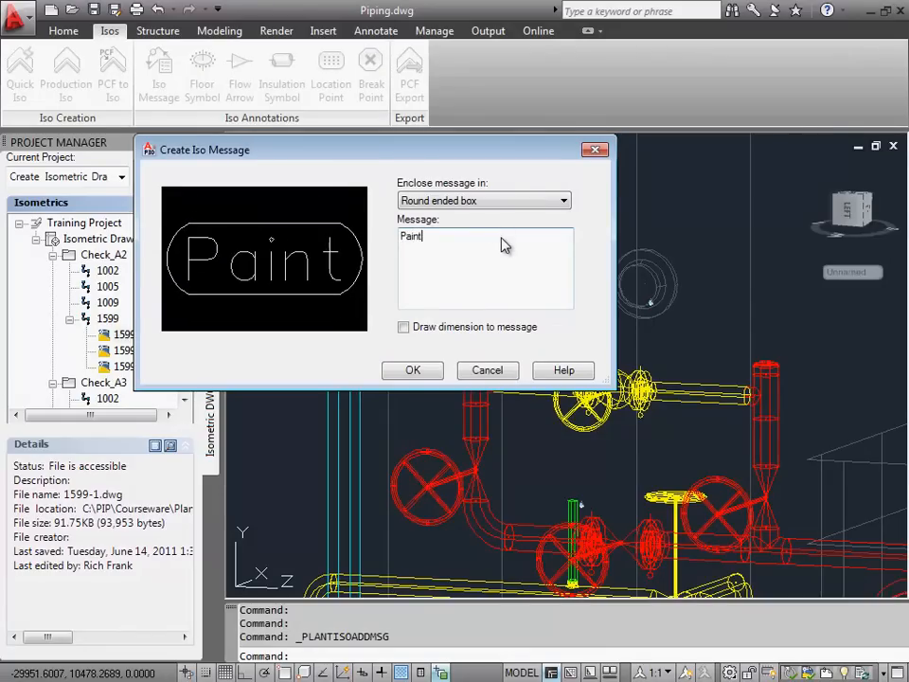
{"action": "type", "text": "Code #157"}
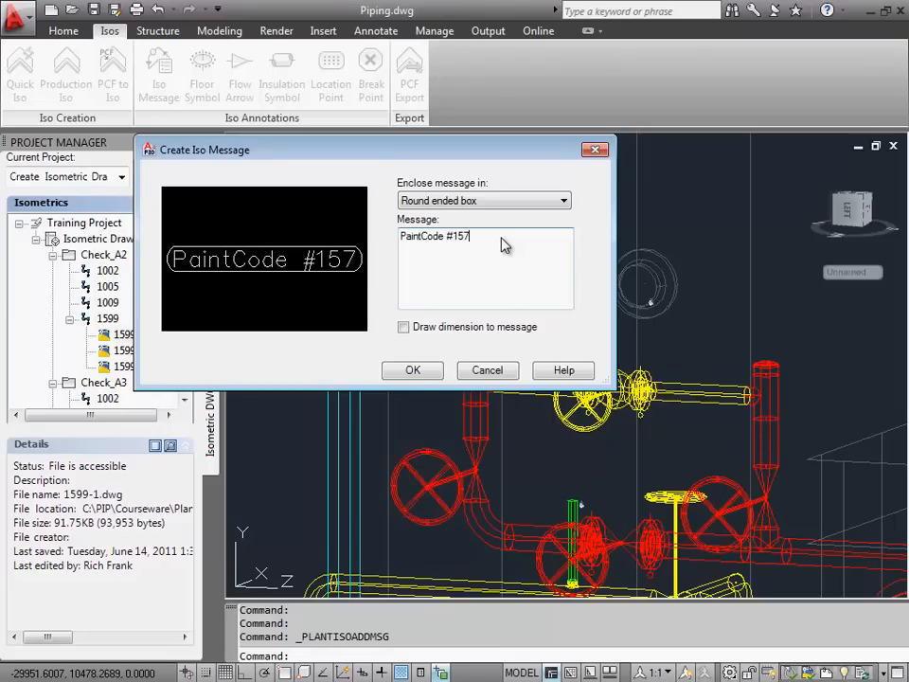
{"action": "left_click", "coordinate": [414, 370]}
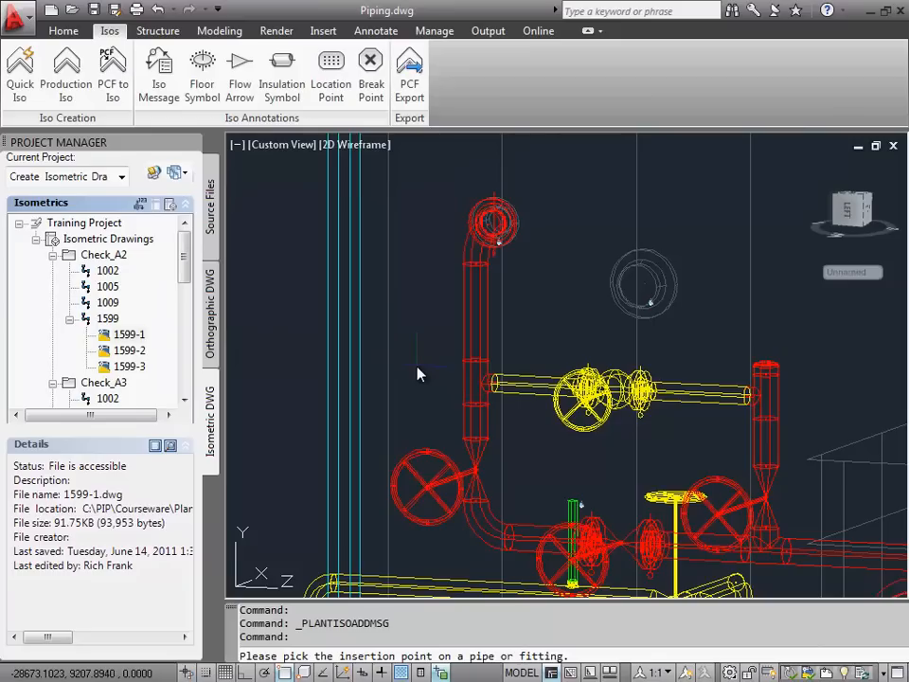
{"action": "left_click", "coordinate": [477, 322]}
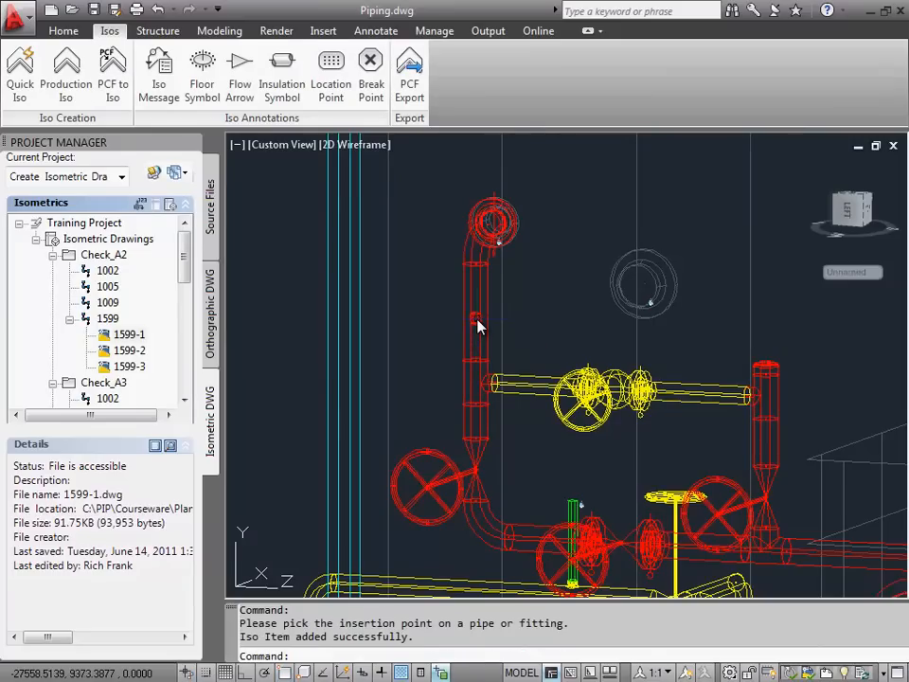
Step: Inspect the field weld connector and the iso message sphere up close, reopening the message's settings and leaving them unchanged
{"action": "type", "text": "z"}
{"action": "key", "text": "Return"}
{"action": "type", "text": "w"}
{"action": "key", "text": "Return"}
{"action": "left_click", "coordinate": [428, 254]}
{"action": "left_click", "coordinate": [515, 339]}
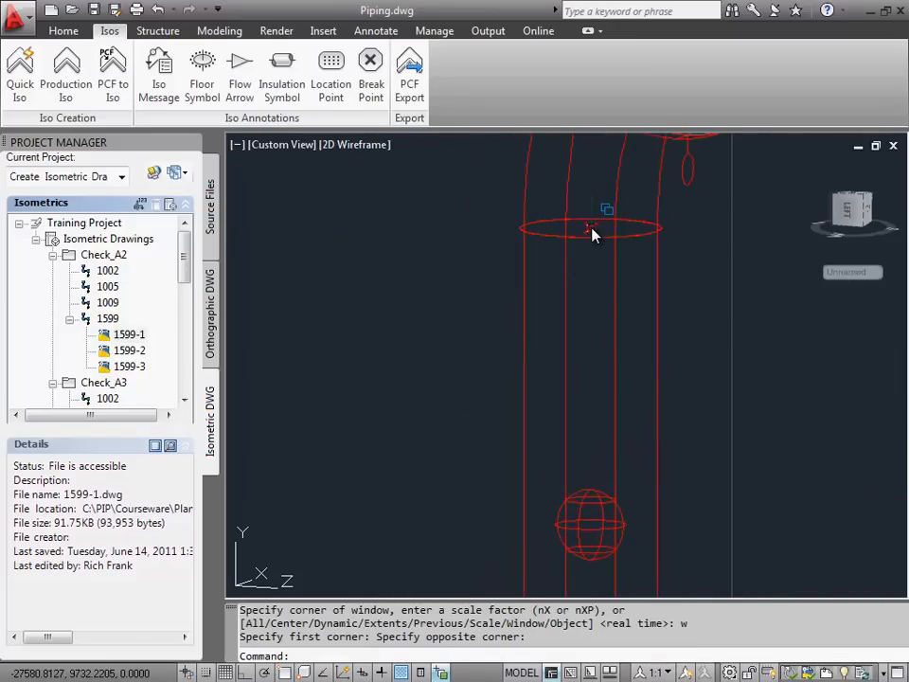
{"action": "left_click", "coordinate": [591, 233]}
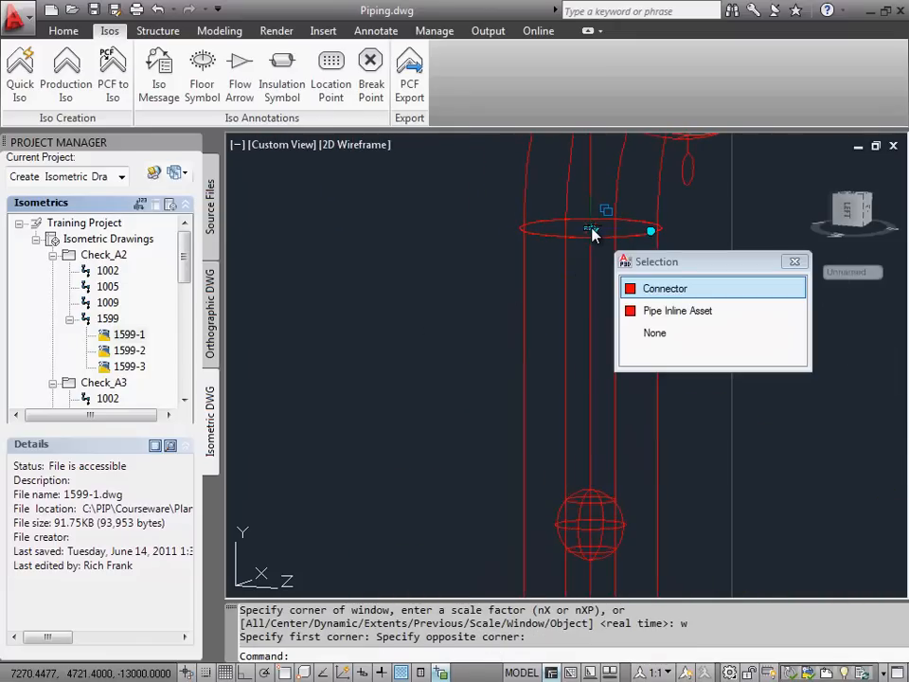
{"action": "key", "text": "Escape"}
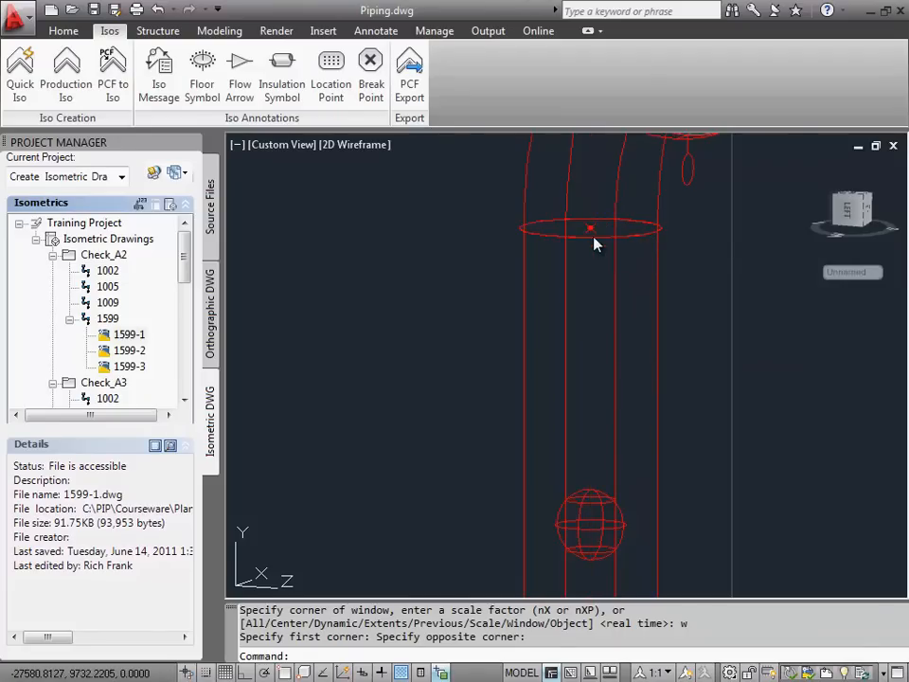
{"action": "left_click", "coordinate": [594, 503]}
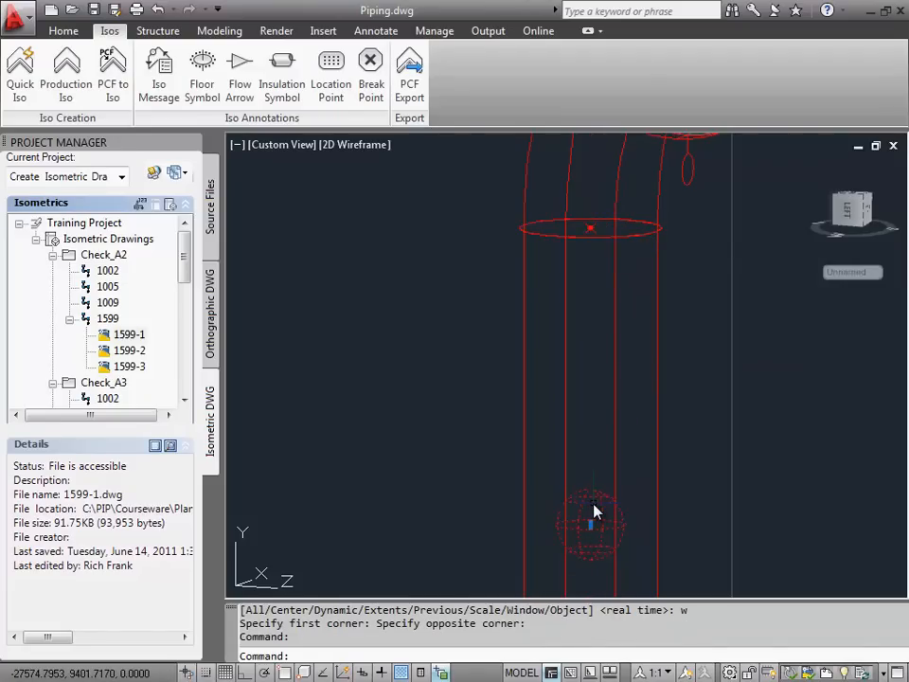
{"action": "double_click", "coordinate": [593, 504]}
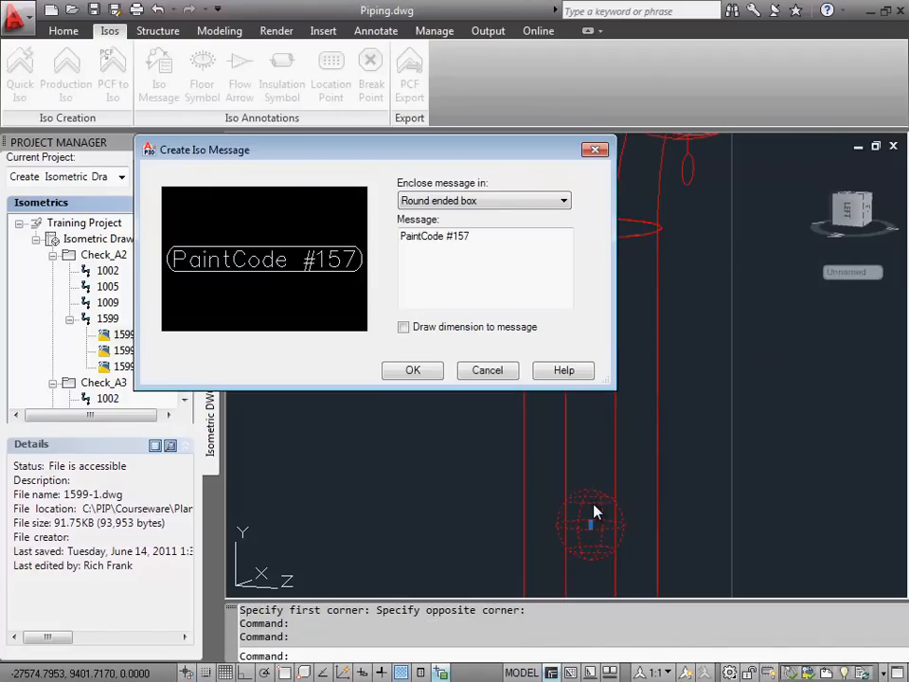
{"action": "left_click", "coordinate": [487, 371]}
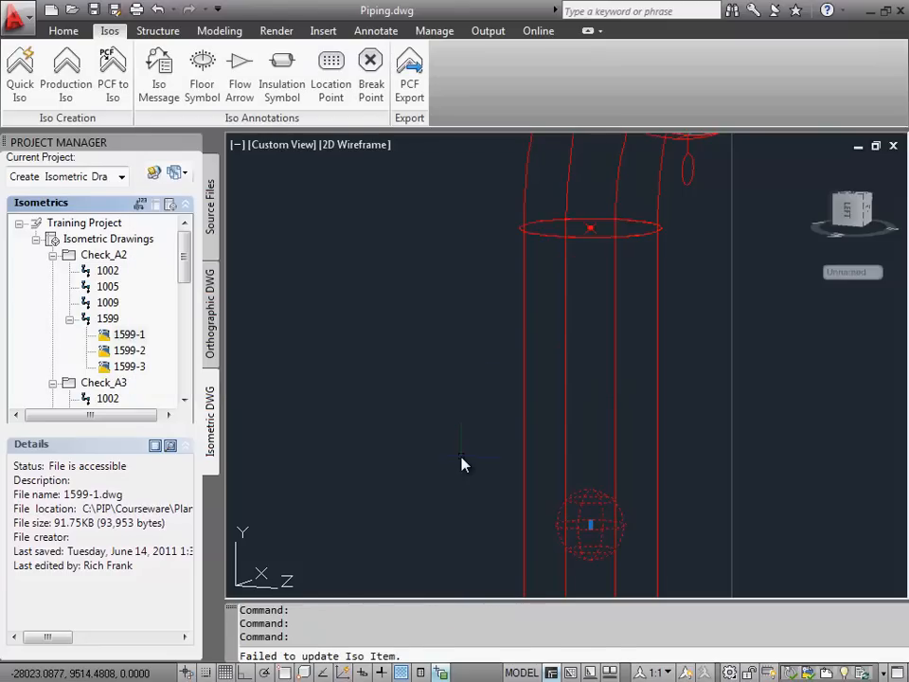
Step: Show the full extents of the plant model in the Conceptual visual style
{"action": "type", "text": "z"}
{"action": "key", "text": "Return"}
{"action": "type", "text": "e"}
{"action": "key", "text": "Return"}
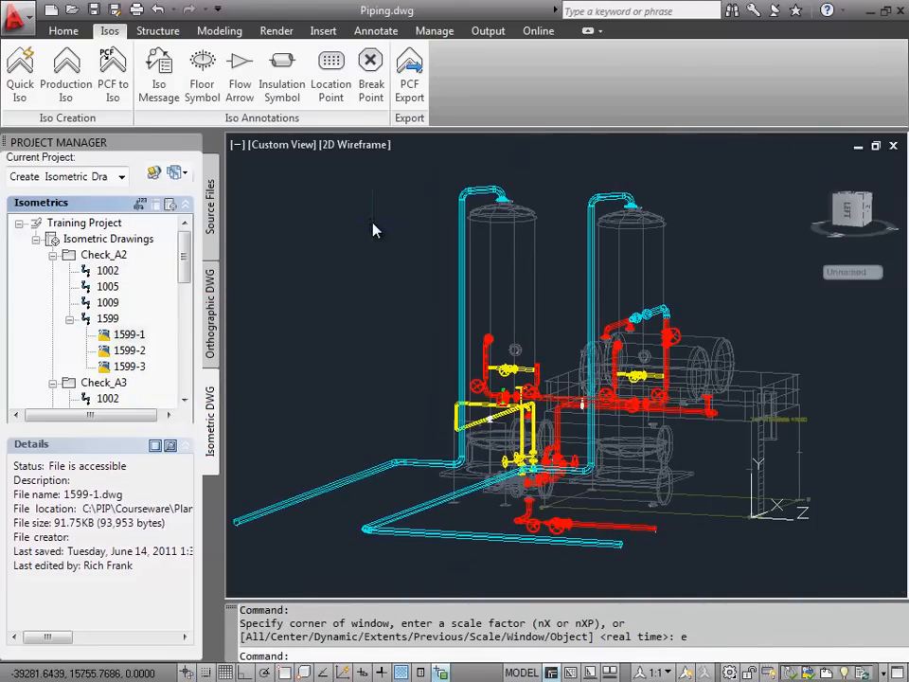
{"action": "left_click", "coordinate": [350, 145]}
{"action": "left_click", "coordinate": [409, 214]}
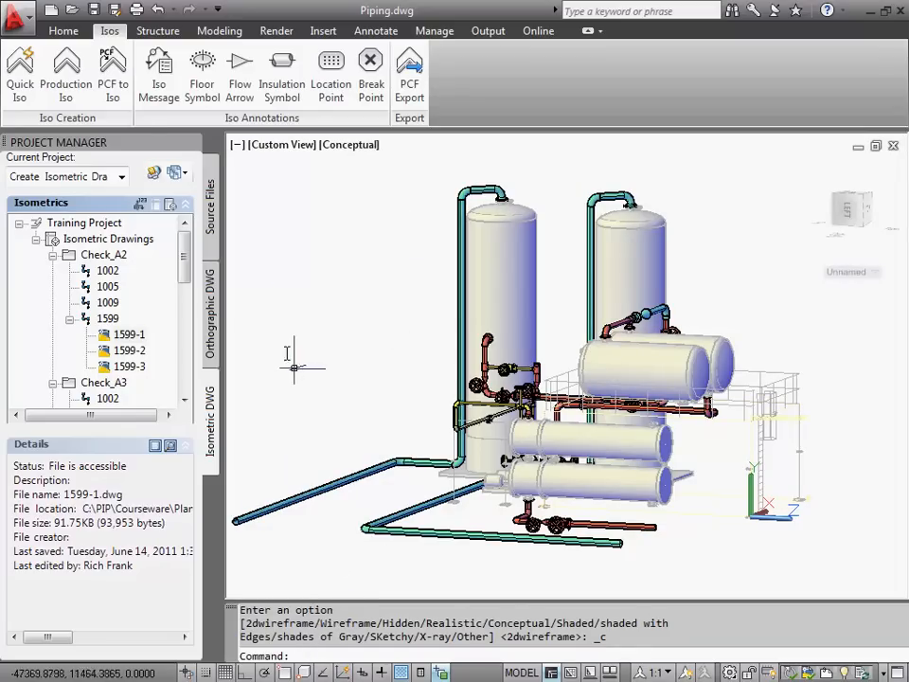
Step: Create production isometrics of line 1599 in the Check_A2 style without overwriting existing files, and review the creation results
{"action": "left_click", "coordinate": [66, 83]}
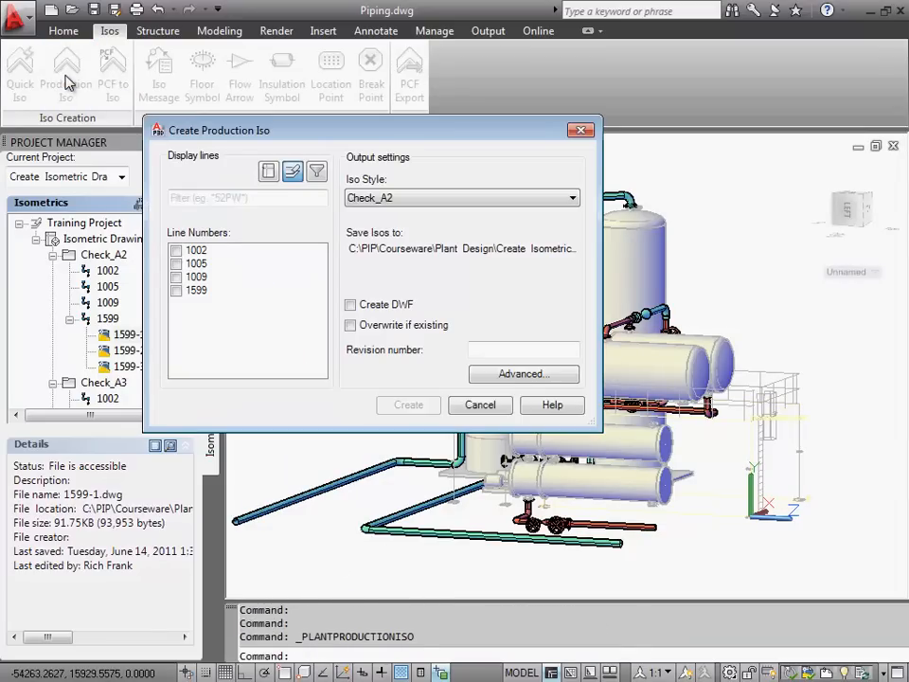
{"action": "left_click", "coordinate": [176, 291]}
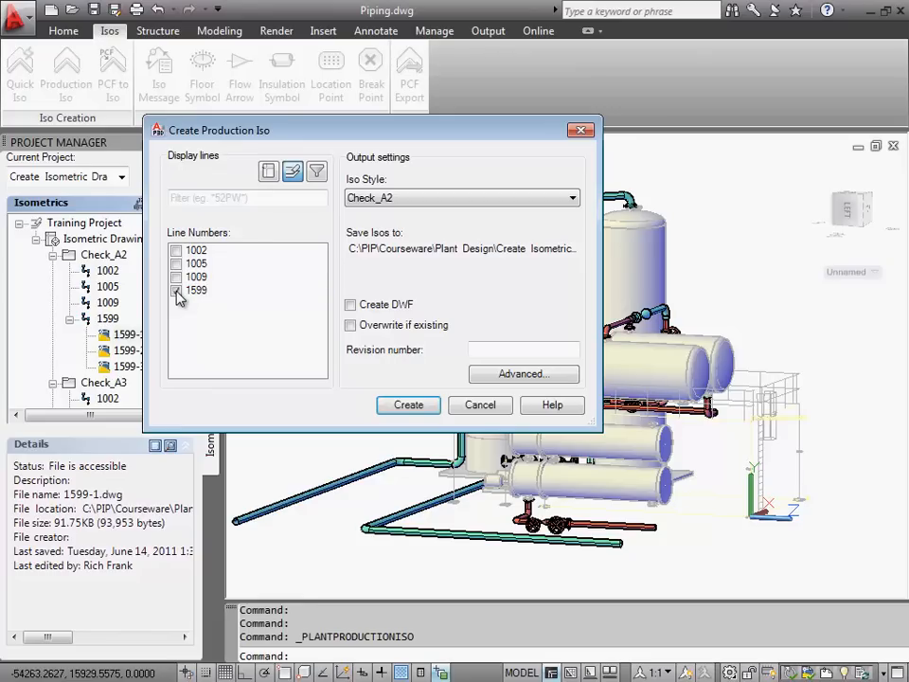
{"action": "left_click", "coordinate": [408, 406]}
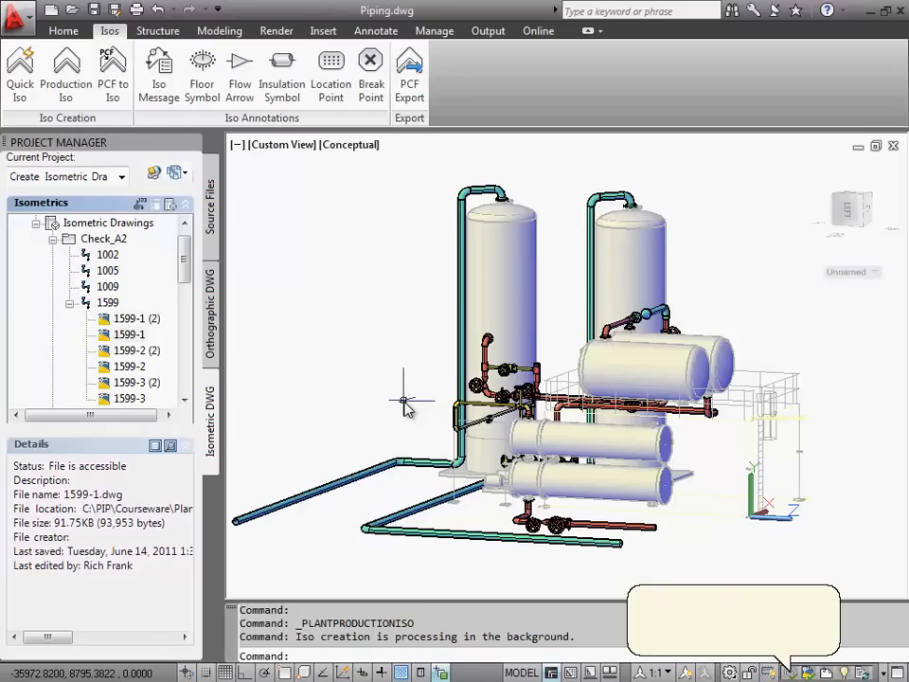
{"action": "left_click", "coordinate": [800, 638]}
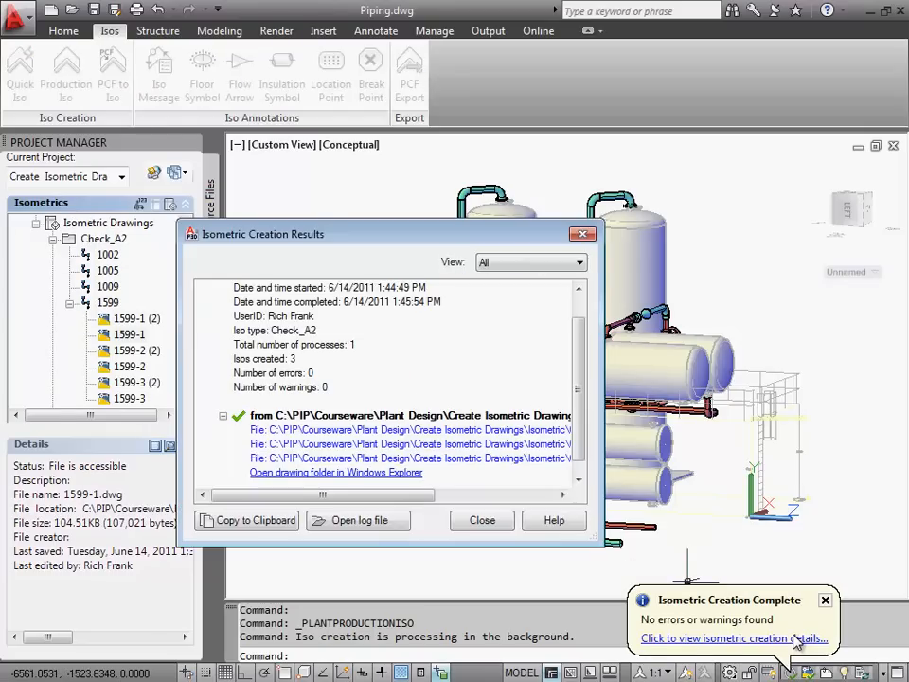
{"action": "left_click", "coordinate": [582, 234]}
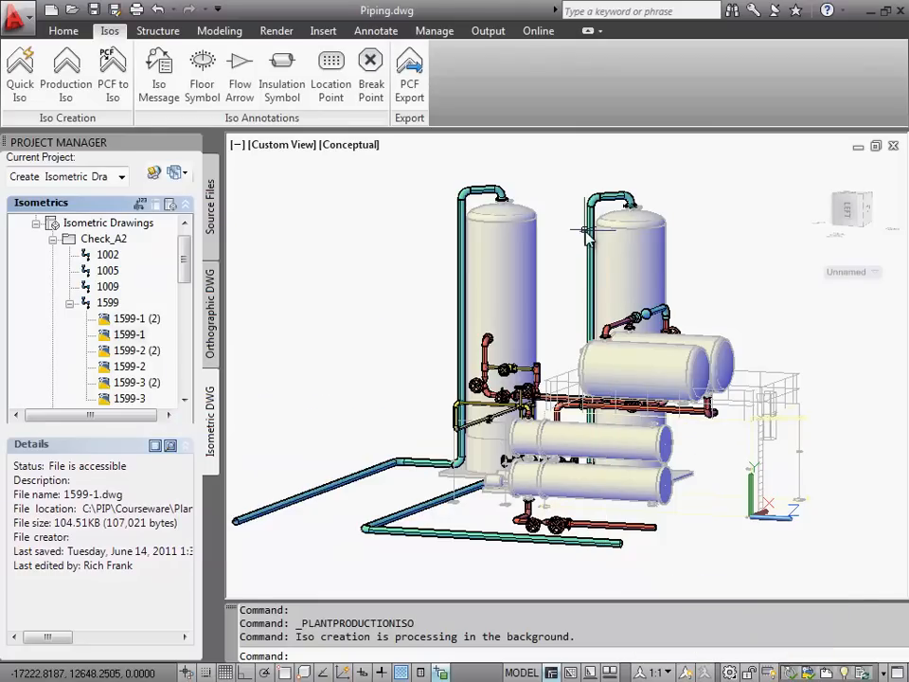
Step: Open drawing 1599-1 (2) and examine the field weld and paint code message on the upper vertical pipe
{"action": "double_click", "coordinate": [136, 320]}
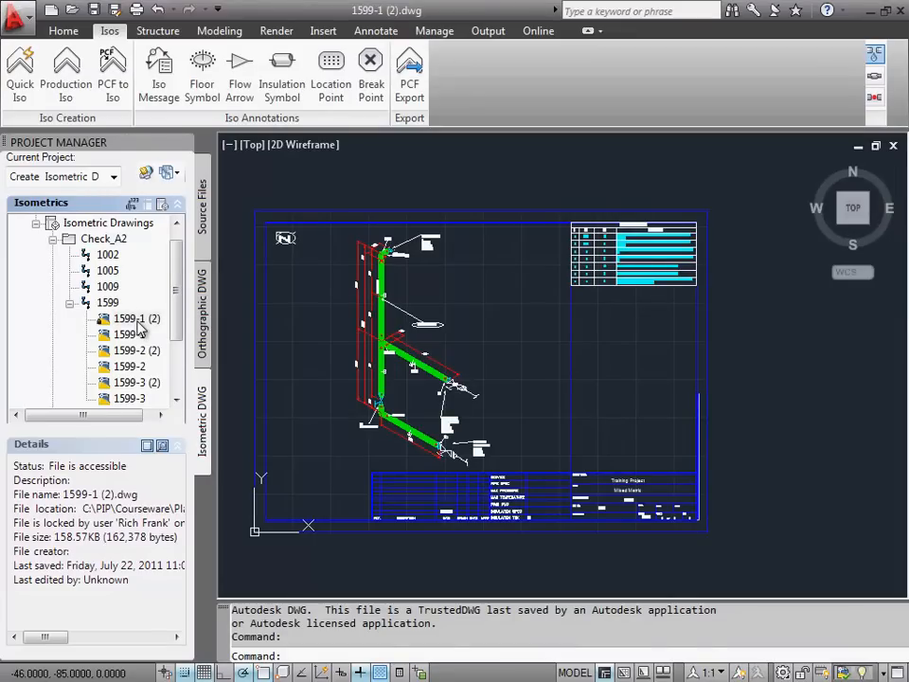
{"action": "type", "text": "z"}
{"action": "key", "text": "Return"}
{"action": "type", "text": "w"}
{"action": "key", "text": "Return"}
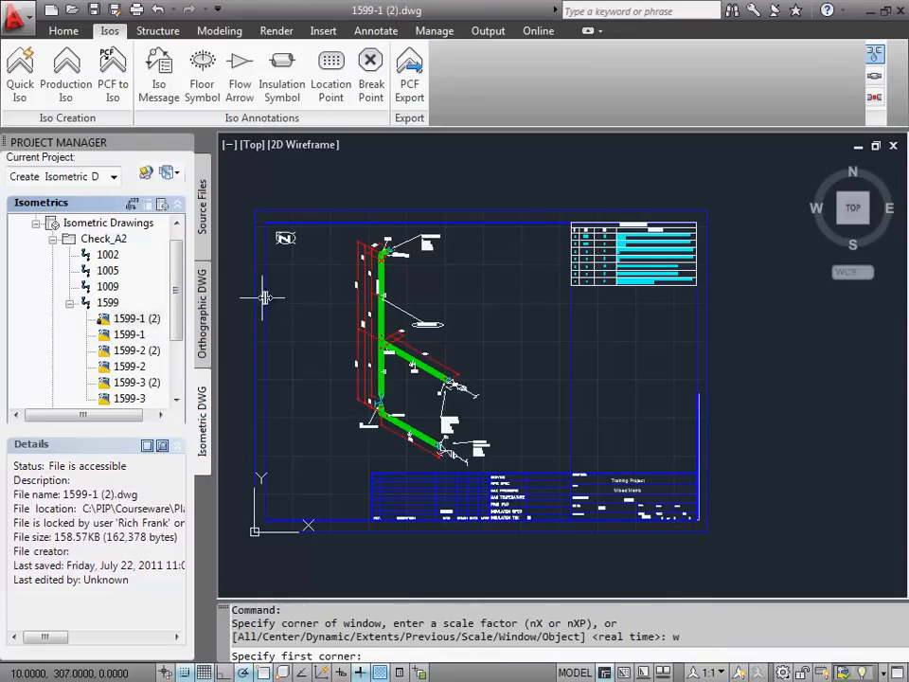
{"action": "left_click", "coordinate": [344, 232]}
{"action": "left_click", "coordinate": [470, 334]}
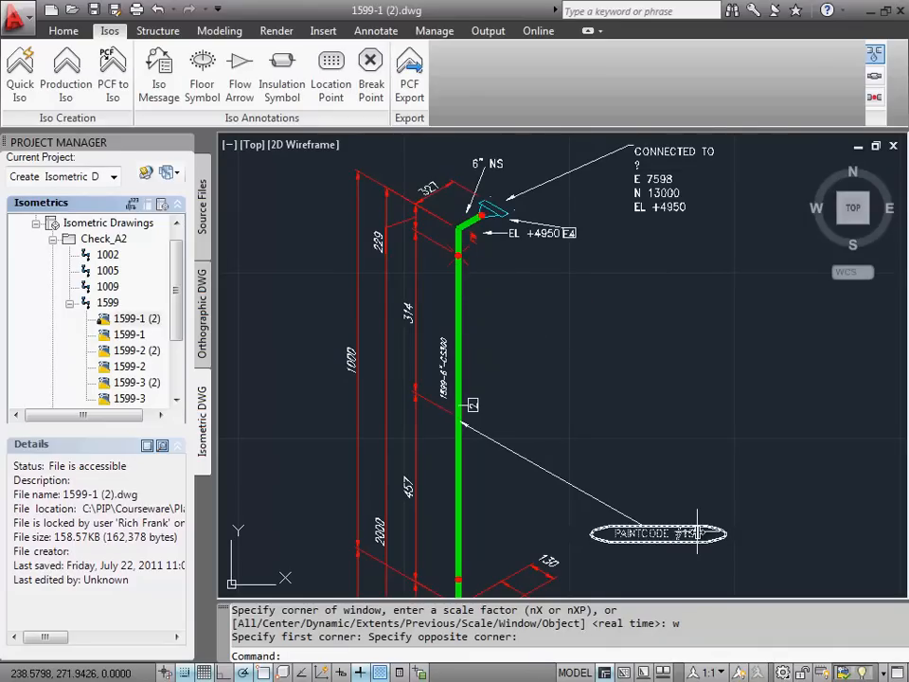
Step: Examine the bill of materials in drawing 1599-1 (2) and close the drawing without saving changes
{"action": "type", "text": "z"}
{"action": "key", "text": "Return"}
{"action": "type", "text": "e"}
{"action": "key", "text": "Return"}
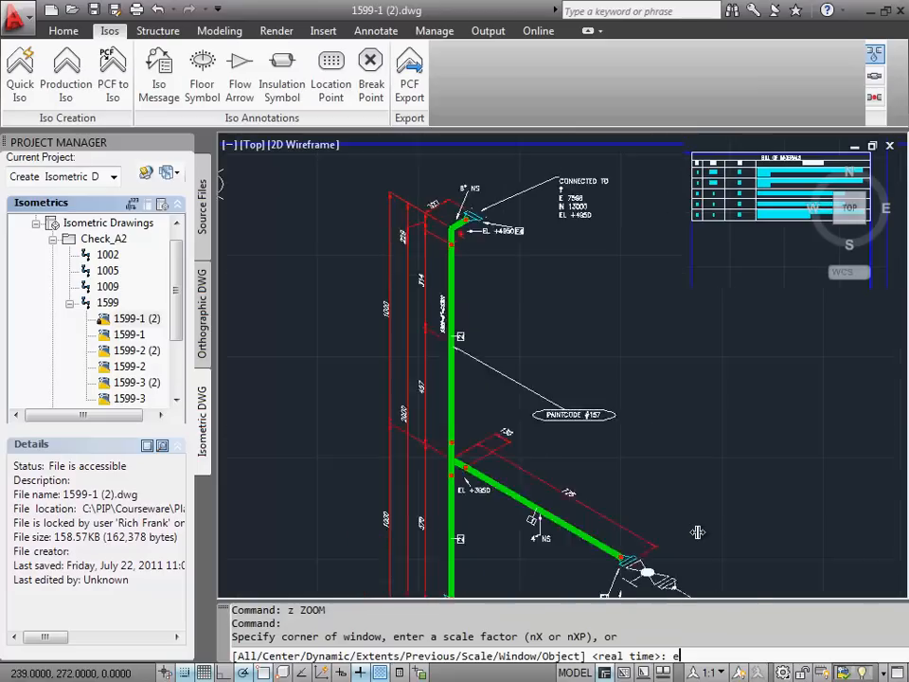
{"action": "type", "text": "w"}
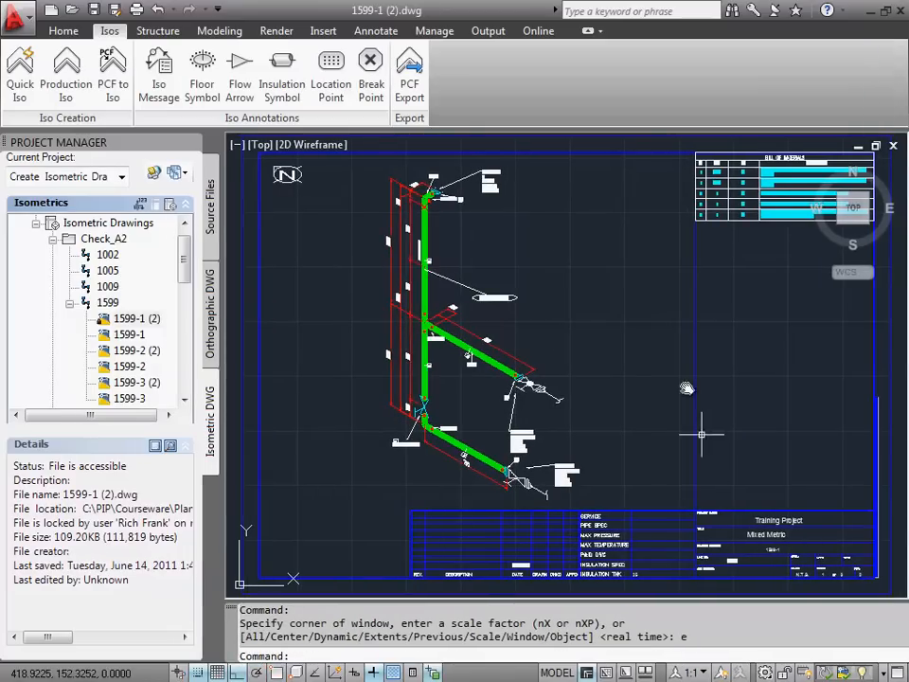
{"action": "key", "text": "Return"}
{"action": "left_click", "coordinate": [660, 147]}
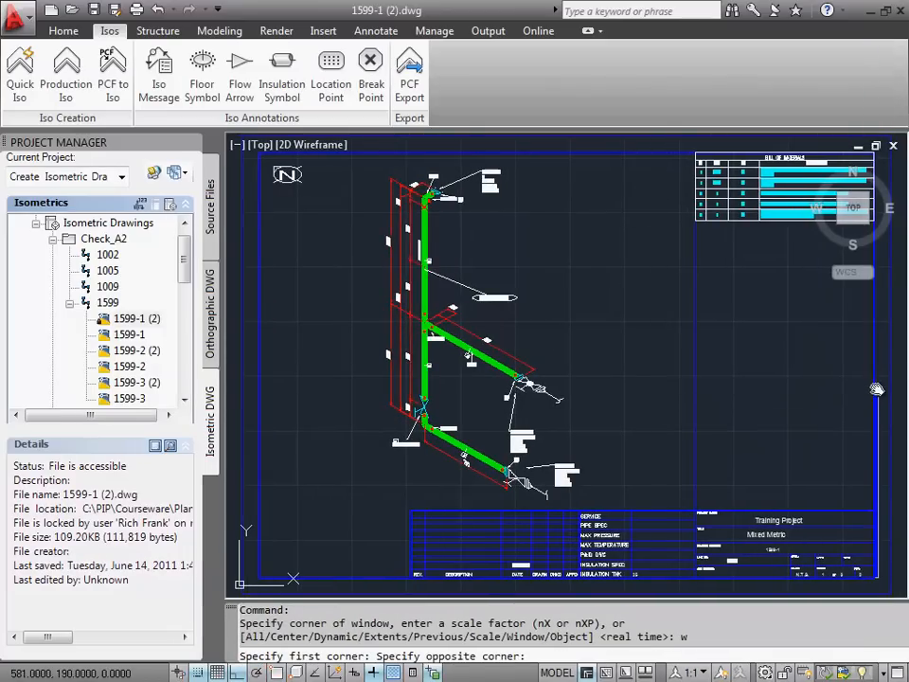
{"action": "left_click", "coordinate": [826, 414]}
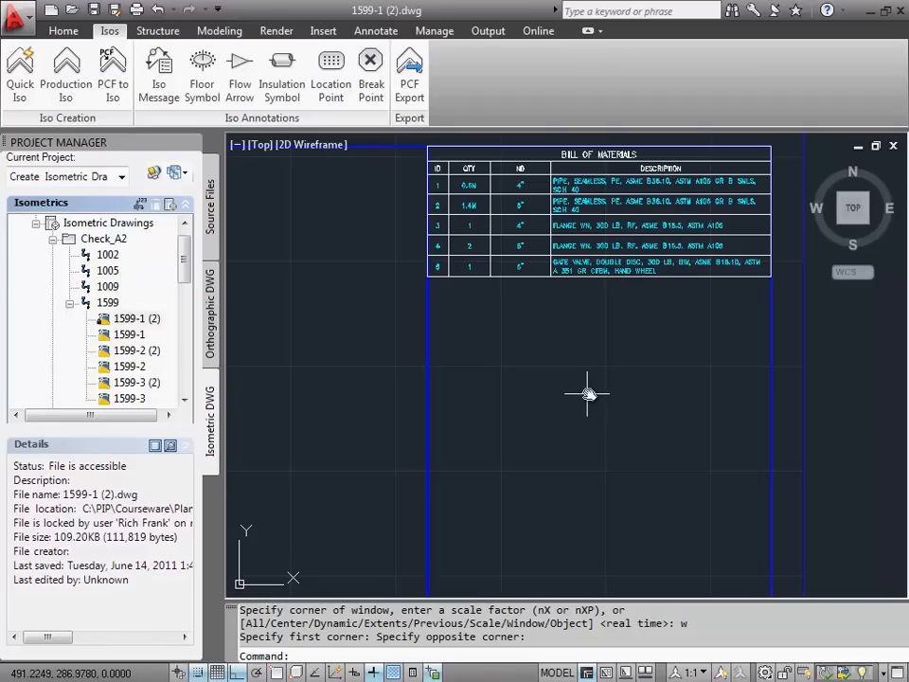
{"action": "left_click", "coordinate": [893, 146]}
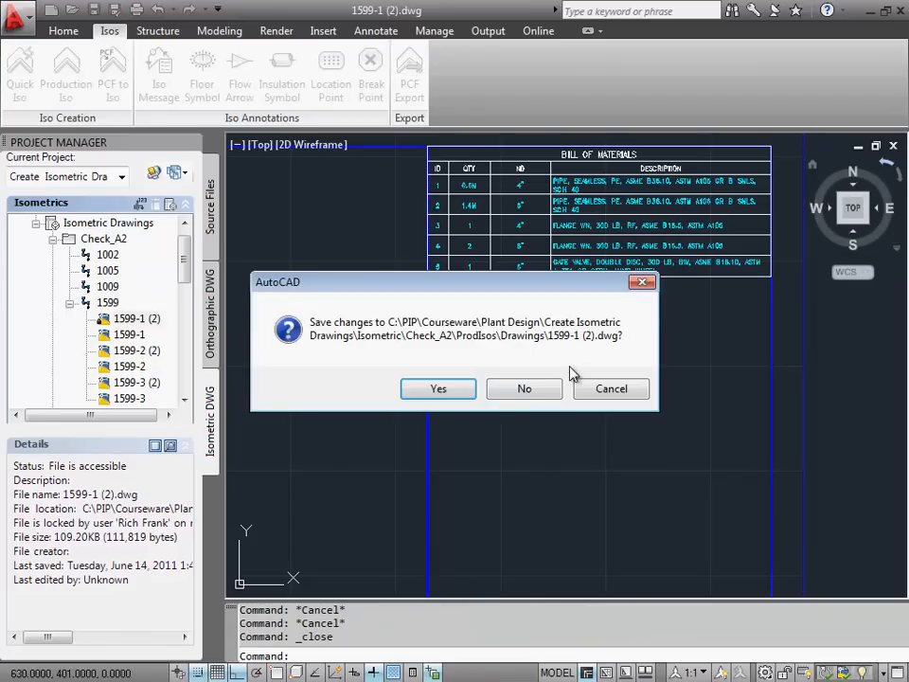
{"action": "left_click", "coordinate": [535, 389]}
Step: Open the Training Project's properties and display the Iso Style Setup page of the Isometric DWG Settings
{"action": "left_click", "coordinate": [106, 223]}
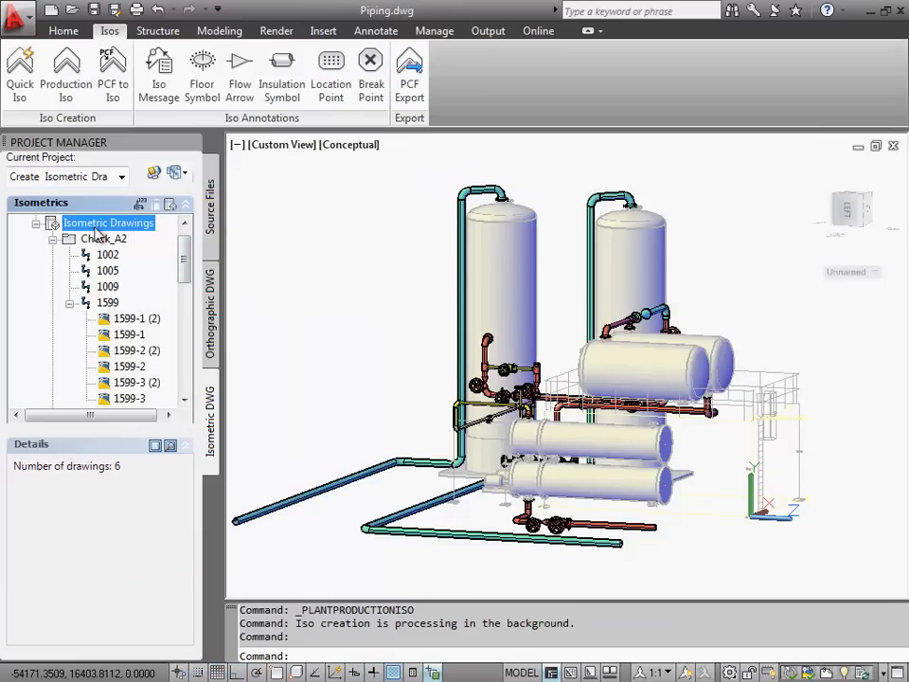
{"action": "scroll", "coordinate": [183, 241], "scroll_direction": "up", "scroll_amount": 1}
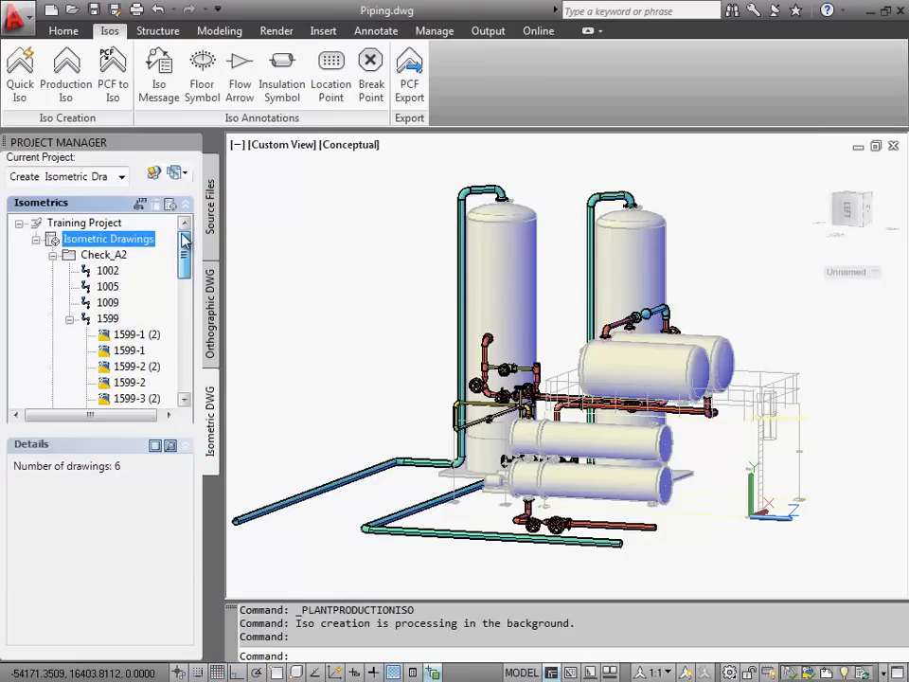
{"action": "left_click", "coordinate": [103, 226]}
{"action": "right_click", "coordinate": [106, 233]}
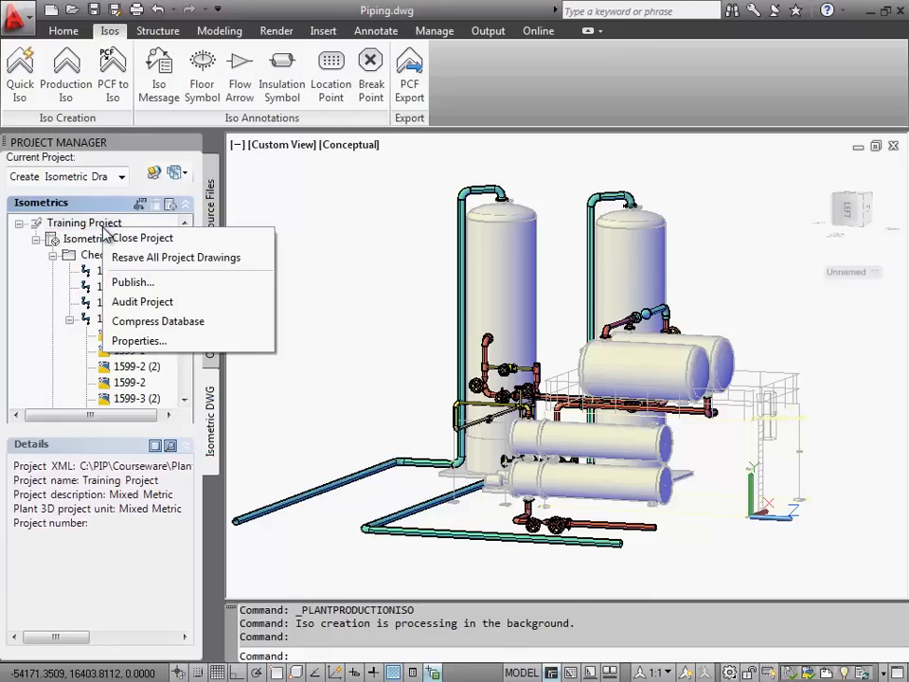
{"action": "left_click", "coordinate": [137, 340]}
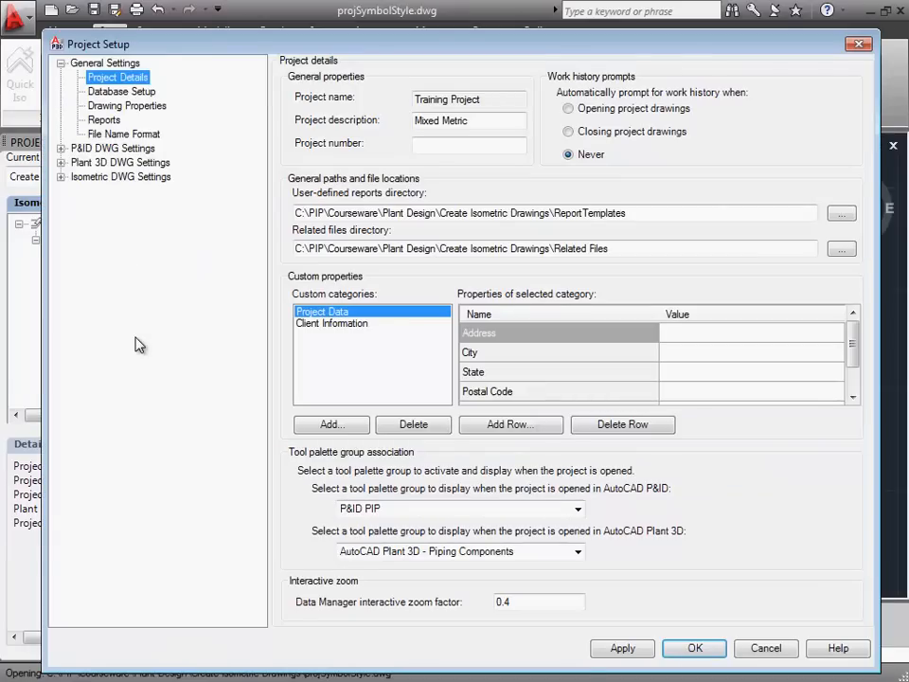
{"action": "left_click", "coordinate": [61, 176]}
{"action": "left_click", "coordinate": [132, 193]}
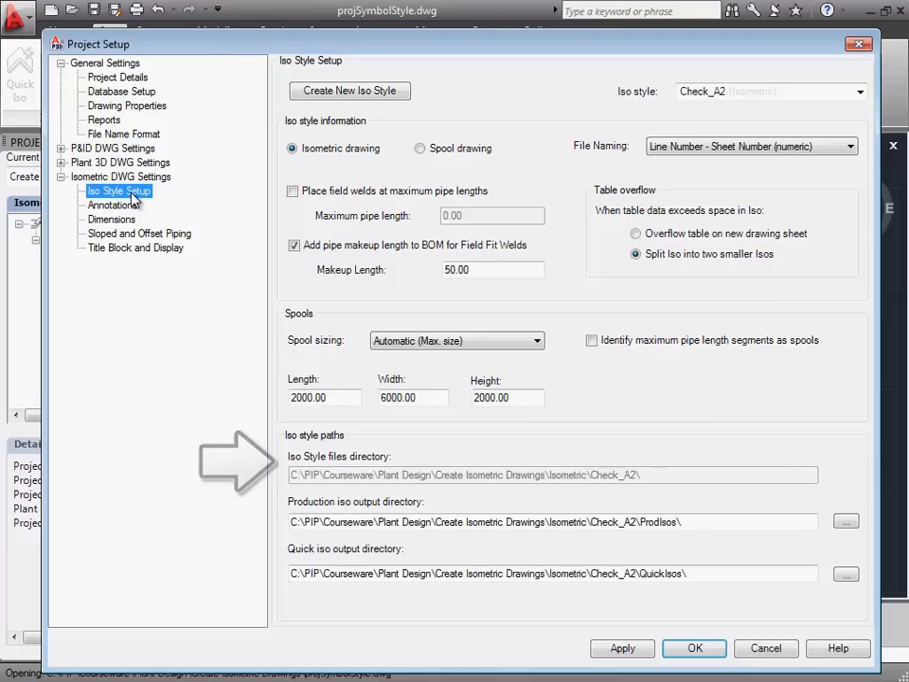
Step: Review the Annotations, Dimensions, and Sloped and Offset Piping settings of the Check_A2 iso style
{"action": "left_click", "coordinate": [123, 208]}
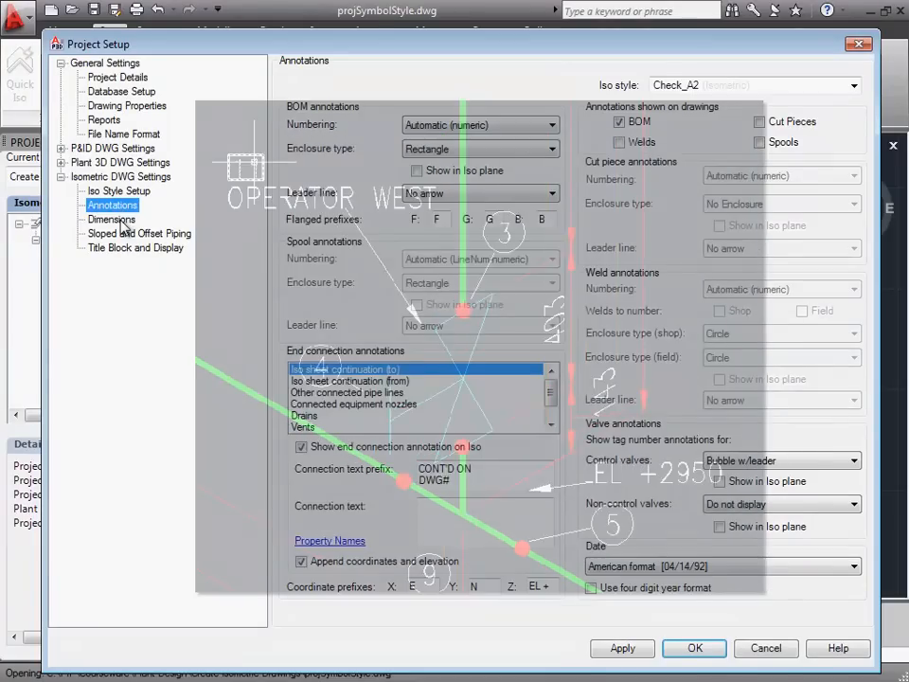
{"action": "left_click", "coordinate": [120, 219]}
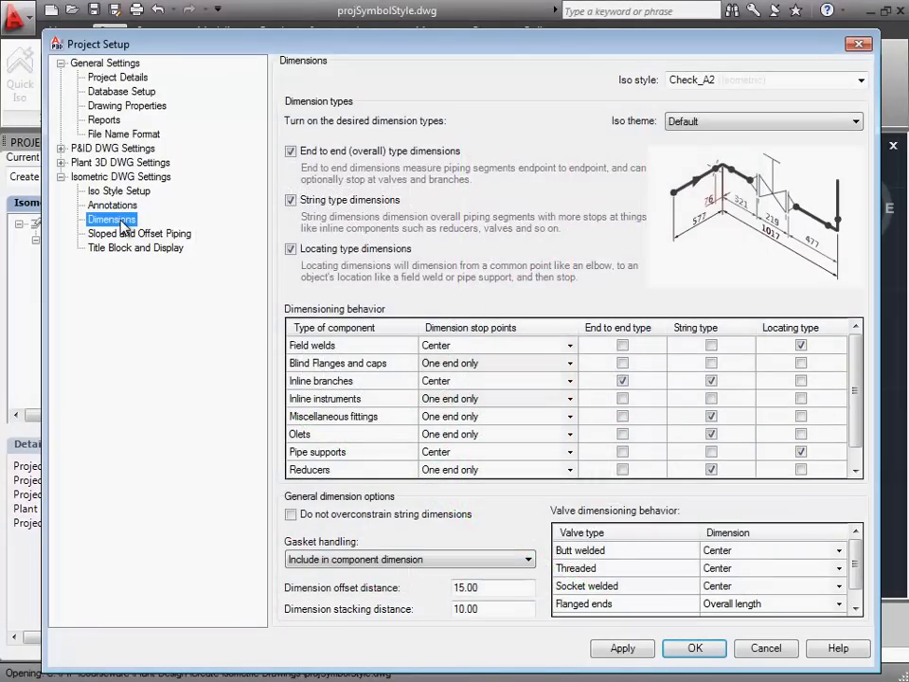
{"action": "left_click", "coordinate": [122, 238]}
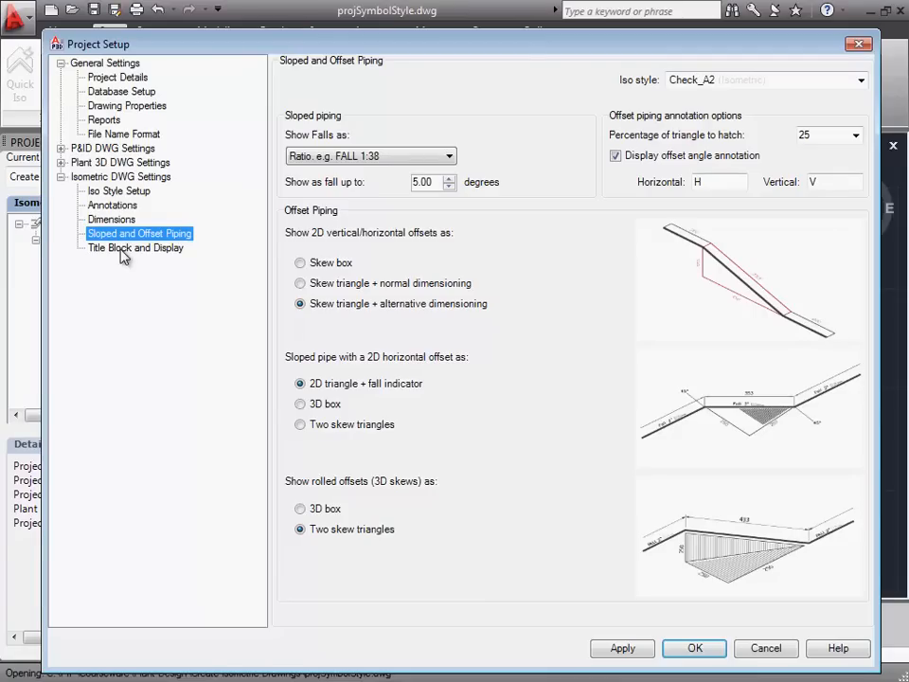
Step: Open the title block setup of the Check_A2 iso style and inspect the green draw area
{"action": "left_click", "coordinate": [123, 249]}
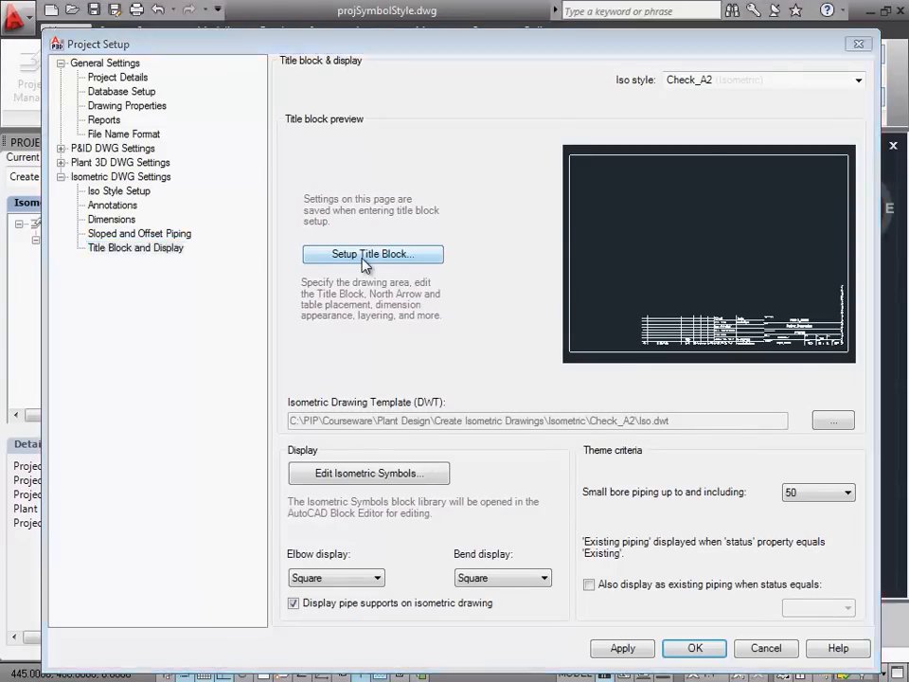
{"action": "left_click", "coordinate": [365, 264]}
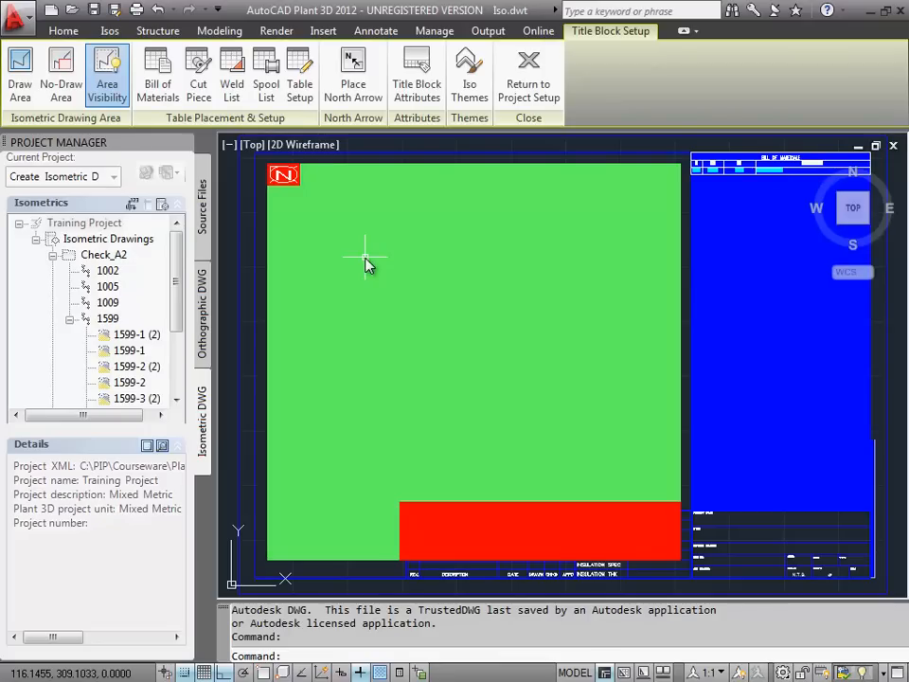
{"action": "left_click", "coordinate": [367, 265]}
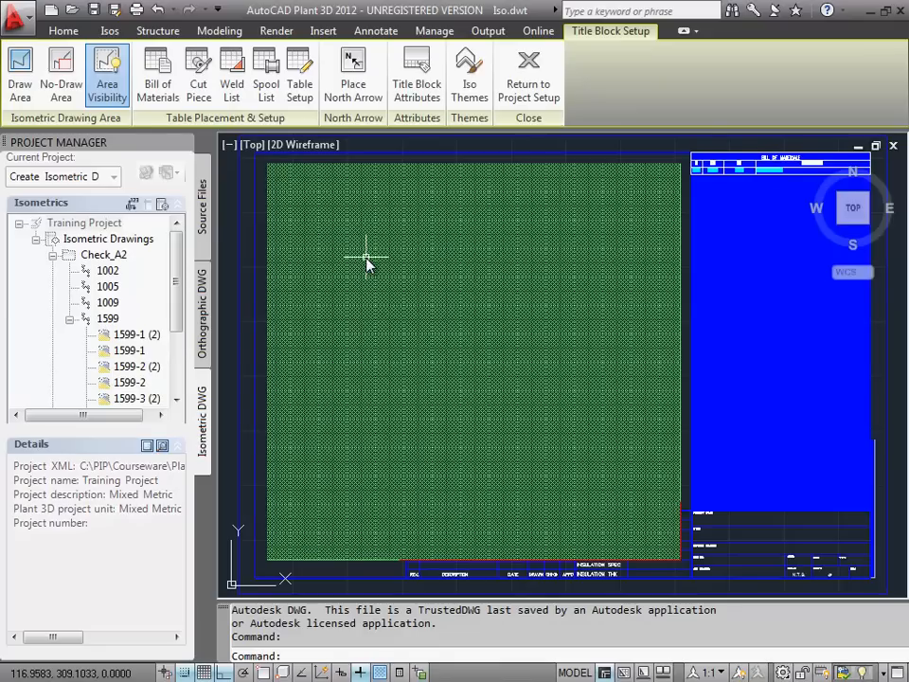
{"action": "key", "text": "Escape"}
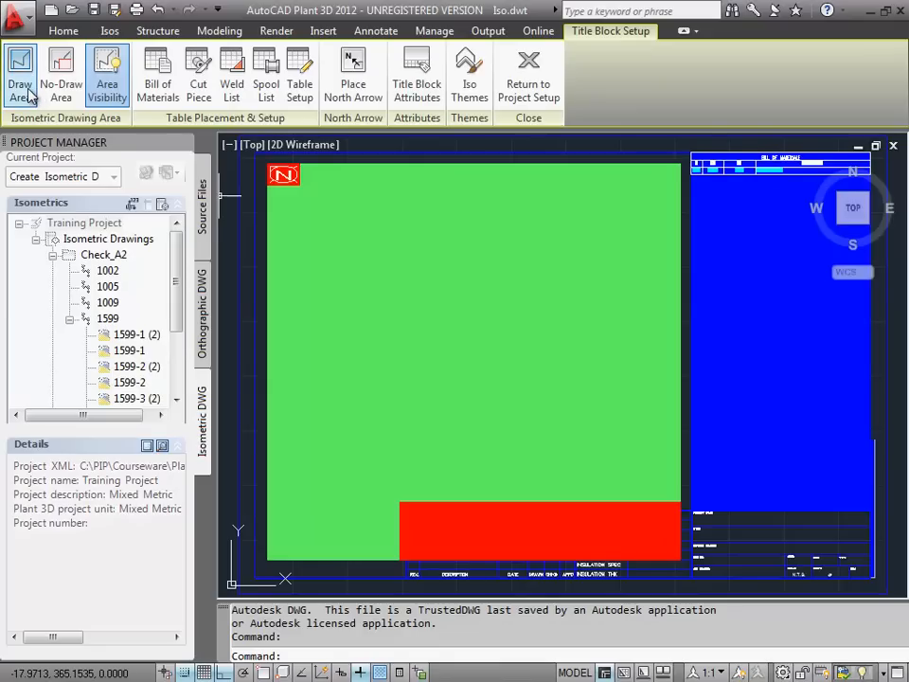
{"action": "left_click", "coordinate": [331, 286]}
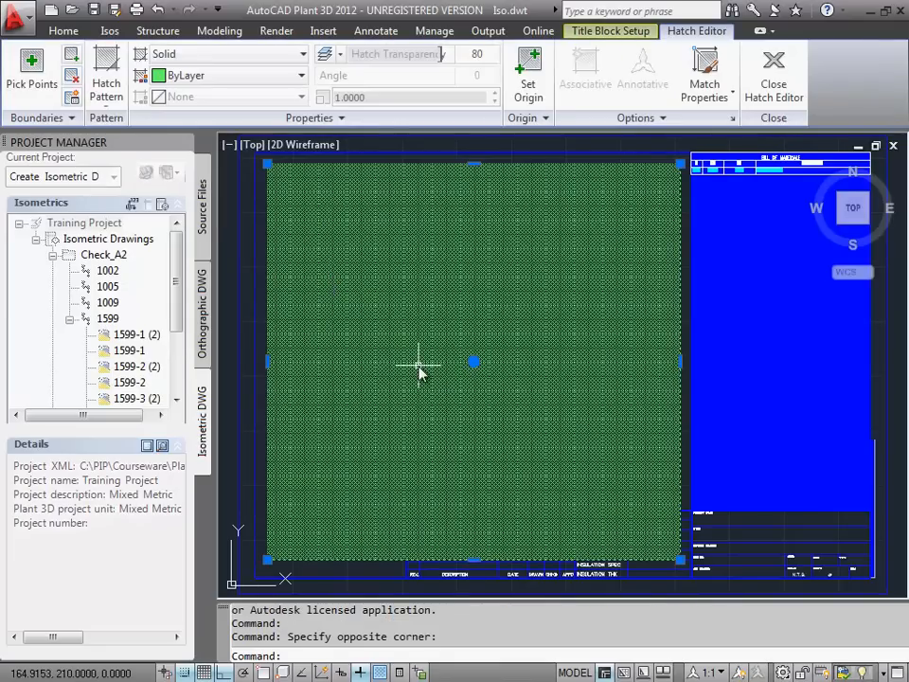
{"action": "left_click", "coordinate": [597, 31]}
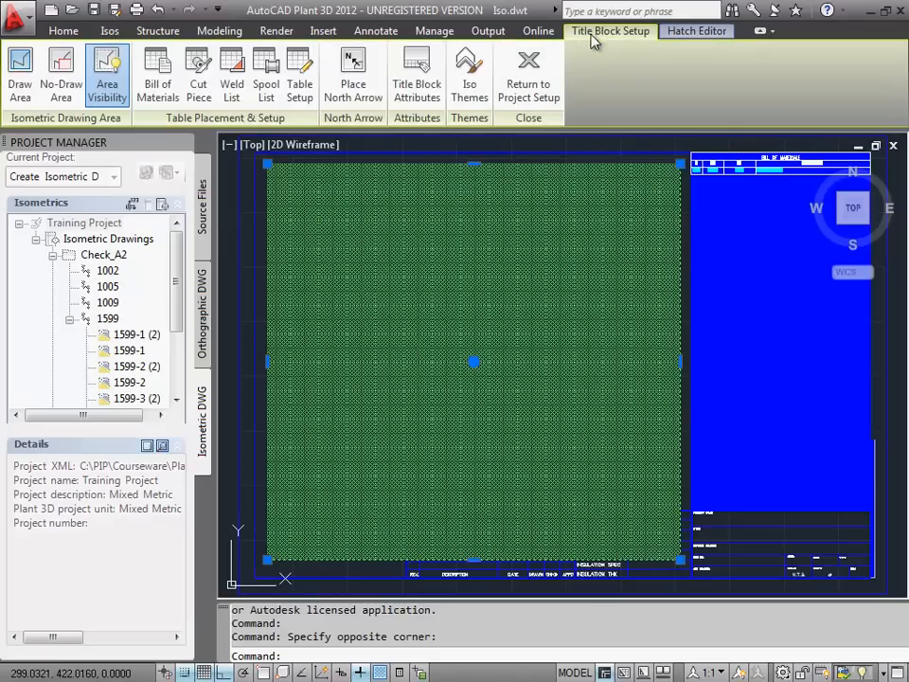
Step: Add a rectangular no-draw area over the upper-right corner of the green draw area
{"action": "left_click", "coordinate": [61, 84]}
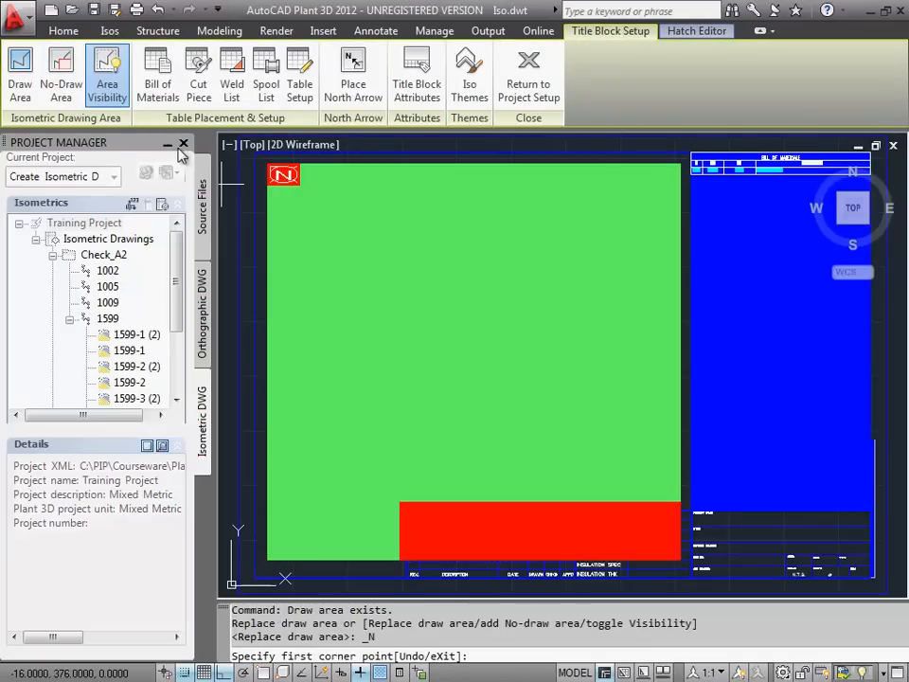
{"action": "left_click", "coordinate": [489, 163]}
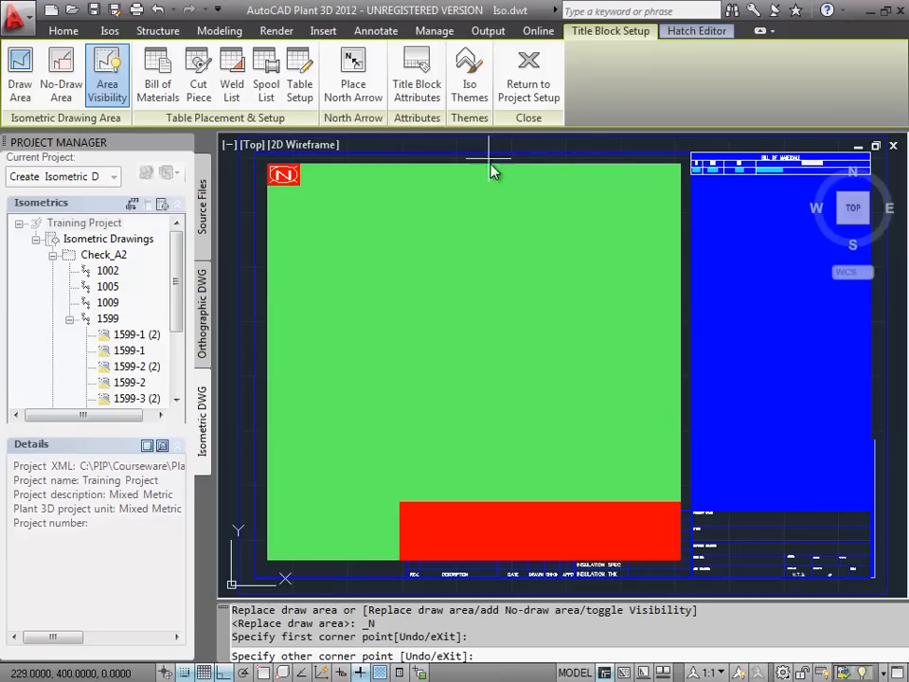
{"action": "left_click", "coordinate": [688, 300]}
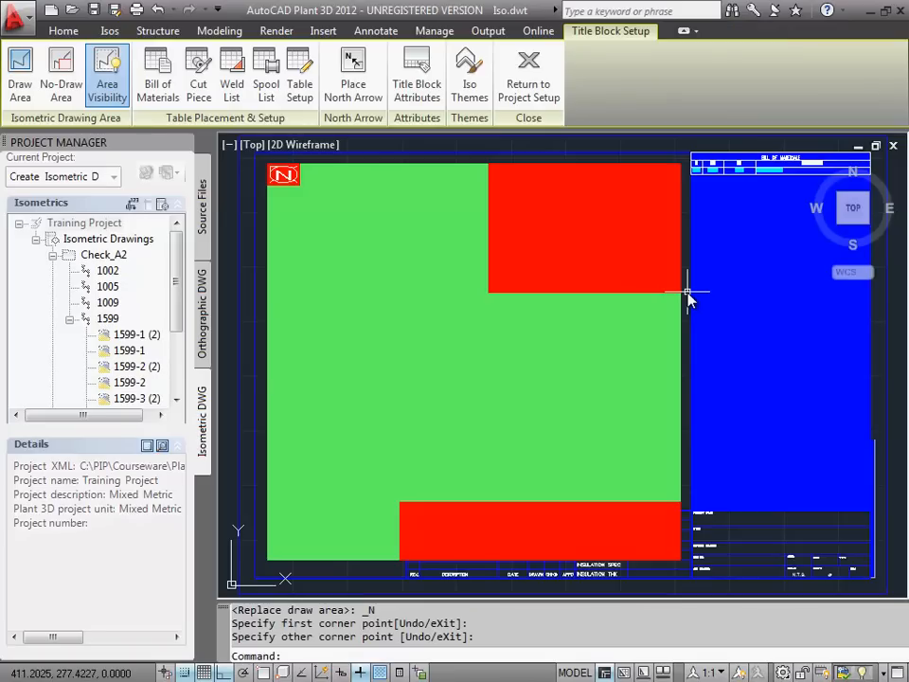
Step: Switch the area visibility off and back on, and delete the no-draw area in the draw area's upper-right corner
{"action": "left_click", "coordinate": [107, 97]}
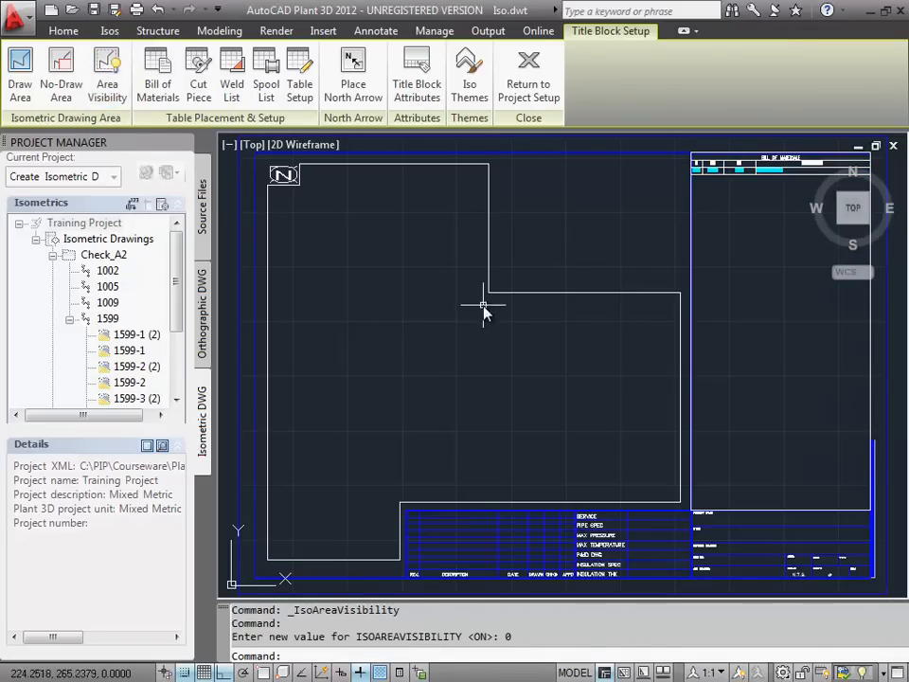
{"action": "left_click", "coordinate": [107, 92]}
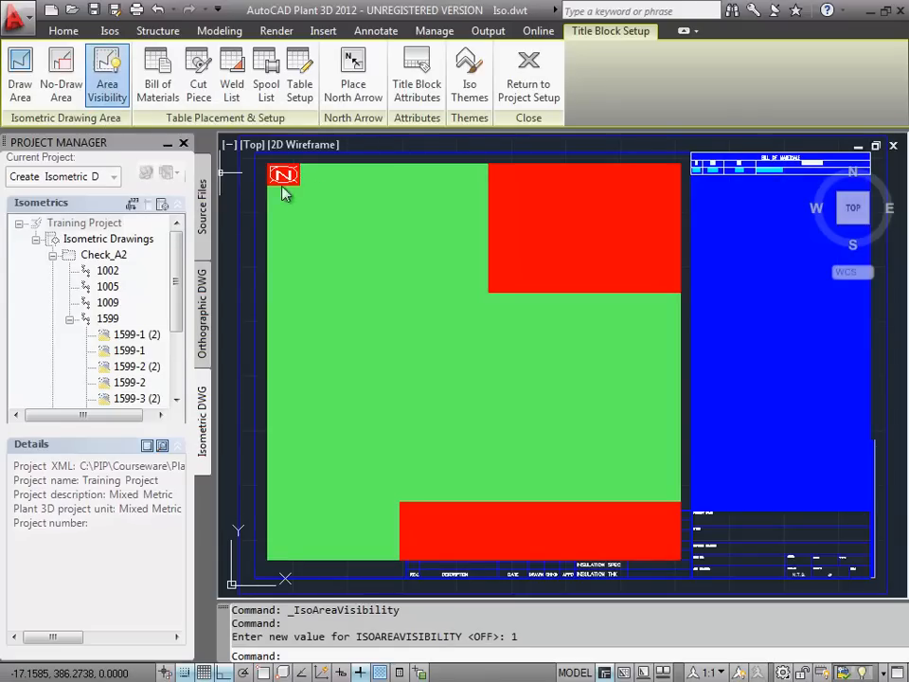
{"action": "left_click", "coordinate": [489, 285]}
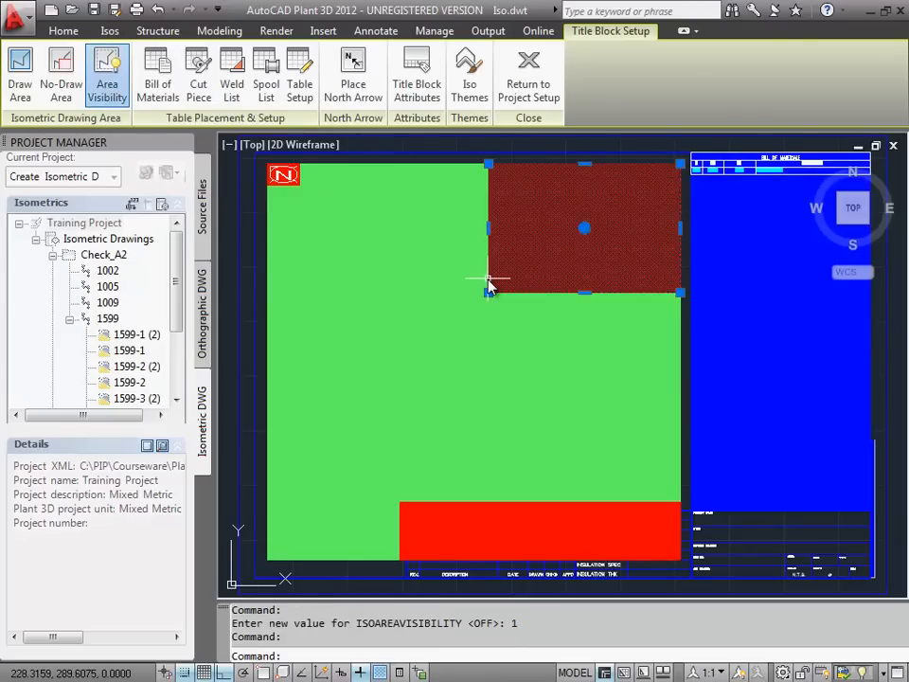
{"action": "key", "text": "Delete"}
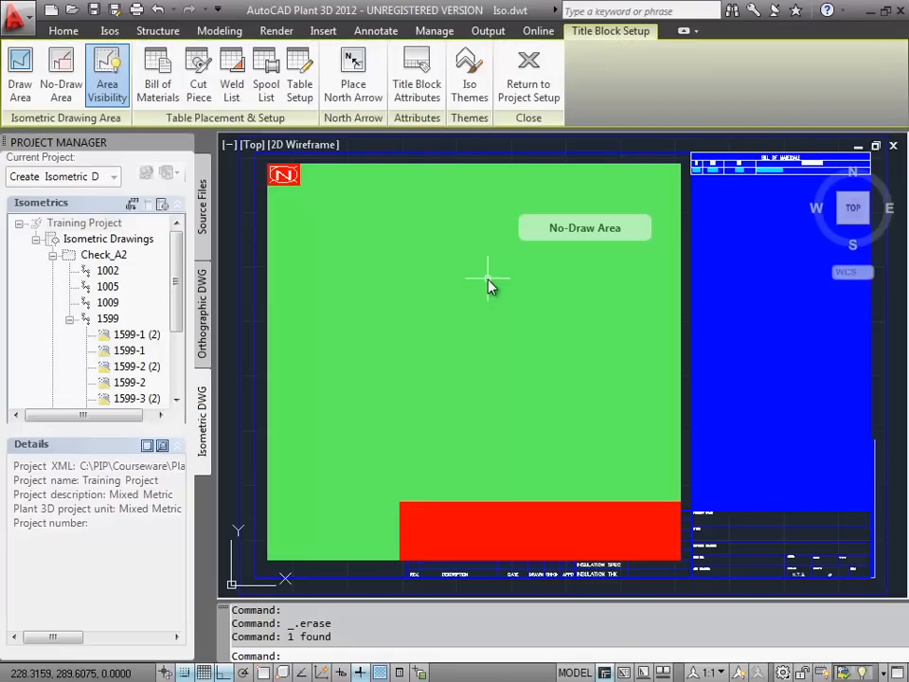
Step: Display the bill of materials table up close and open its Table Setup, checking the available table types
{"action": "type", "text": "z"}
{"action": "key", "text": "Return"}
{"action": "type", "text": "w"}
{"action": "key", "text": "Return"}
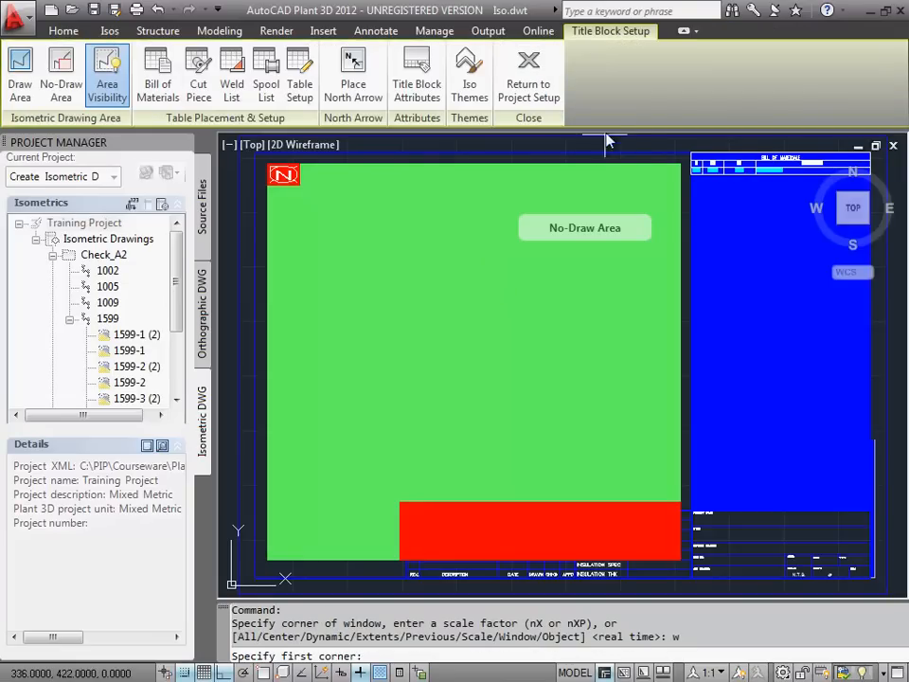
{"action": "left_click", "coordinate": [654, 147]}
{"action": "left_click", "coordinate": [902, 398]}
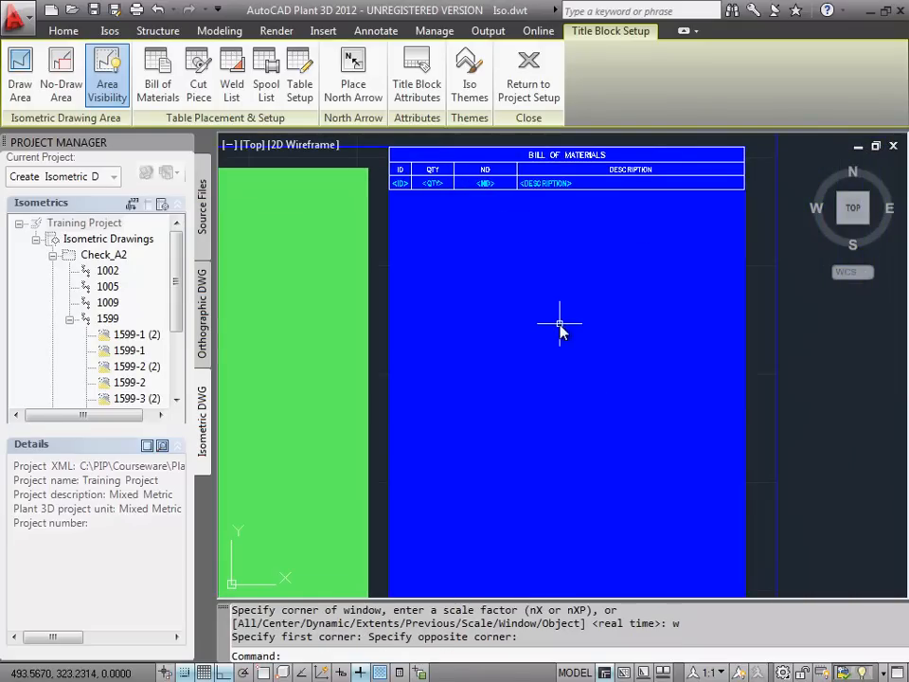
{"action": "left_click", "coordinate": [299, 90]}
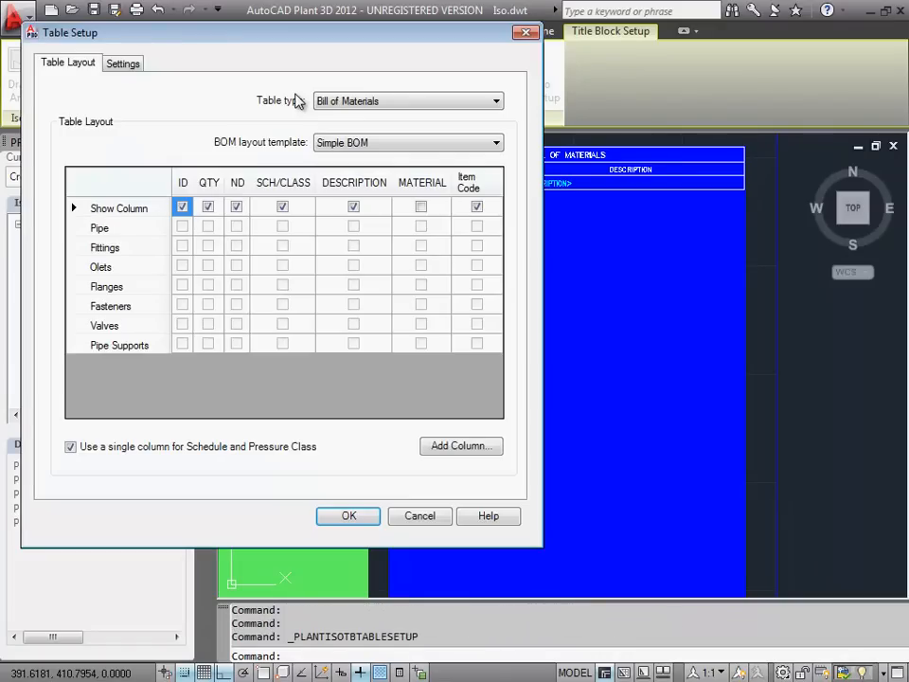
{"action": "left_click", "coordinate": [368, 106]}
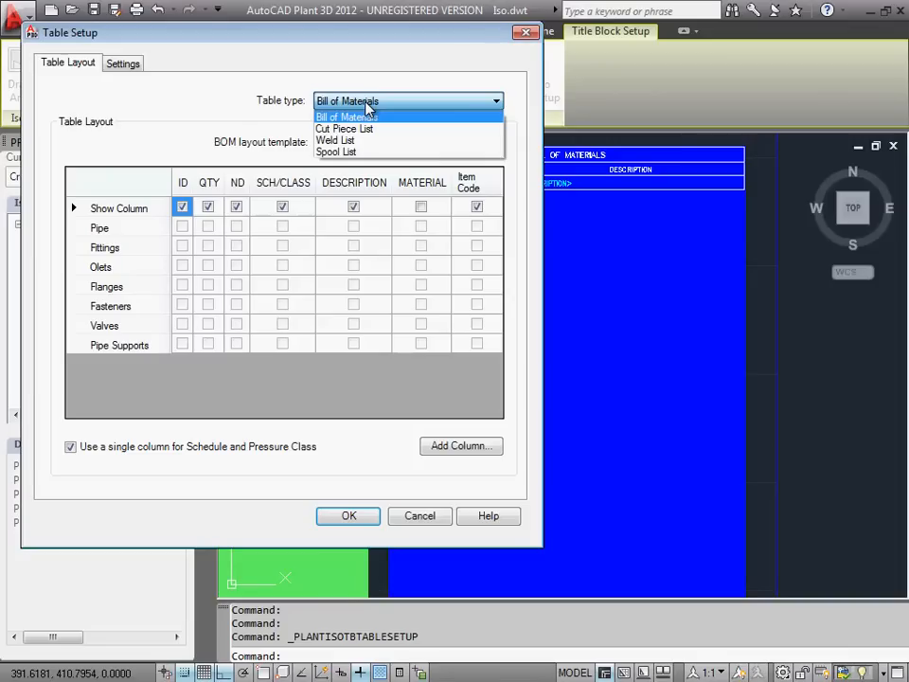
{"action": "left_click", "coordinate": [366, 102]}
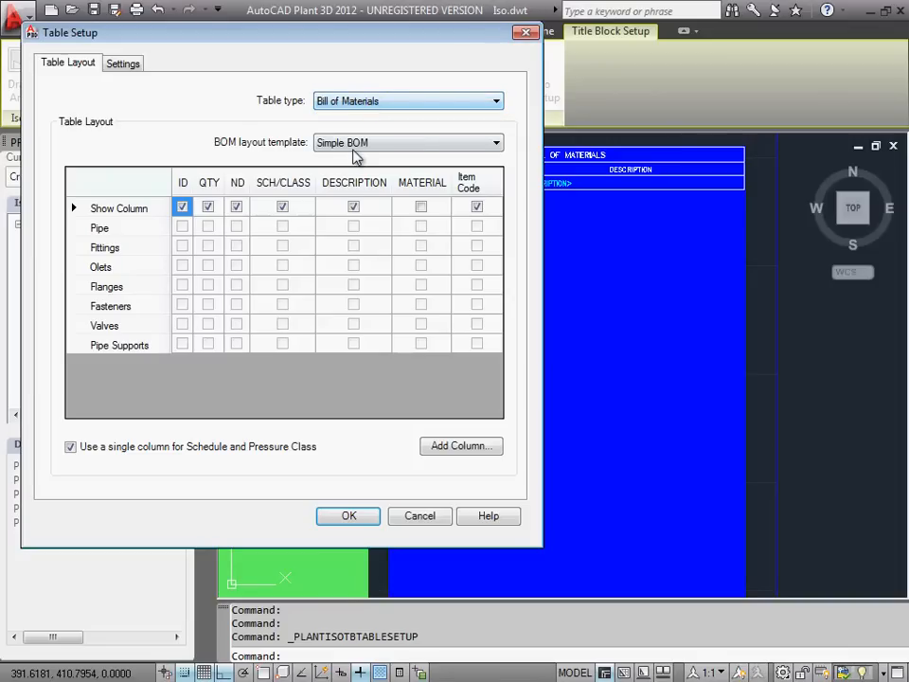
Step: Try the Grouped with category titles BOM layout, moving the Fittings category below Olets and back up
{"action": "left_click", "coordinate": [359, 147]}
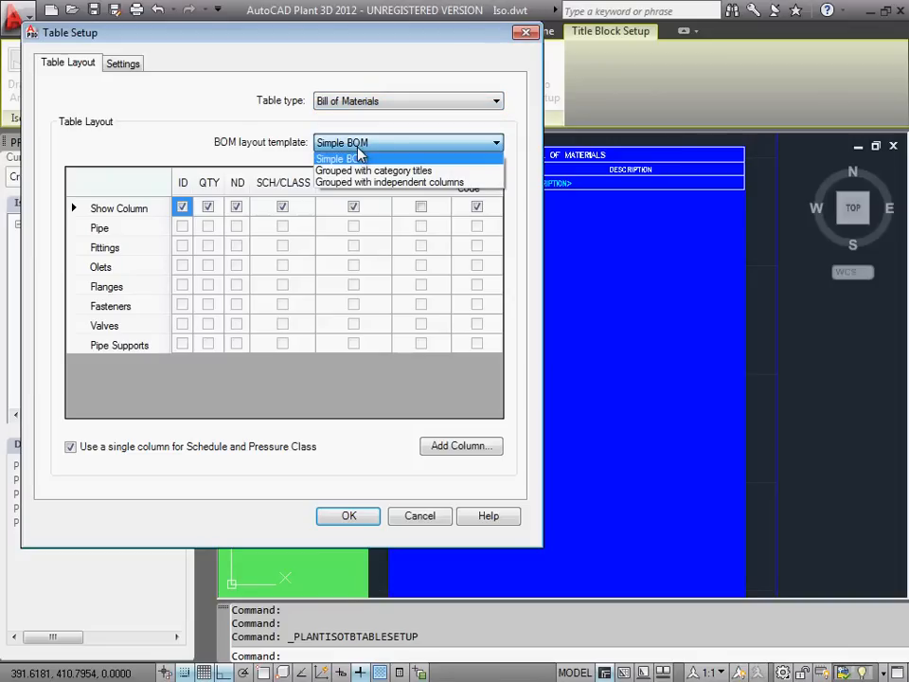
{"action": "left_click", "coordinate": [373, 171]}
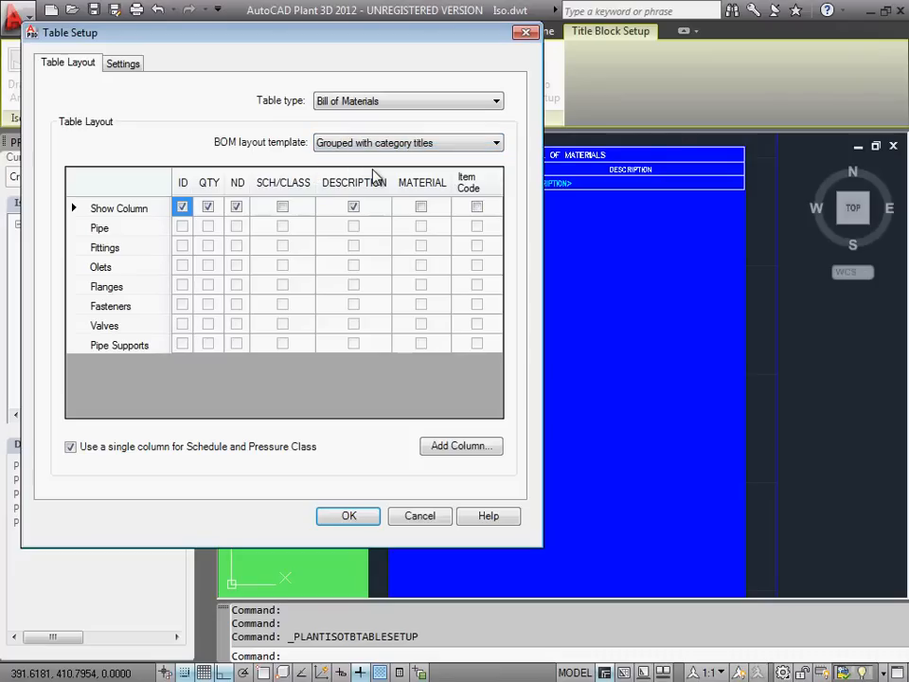
{"action": "left_click", "coordinate": [133, 251]}
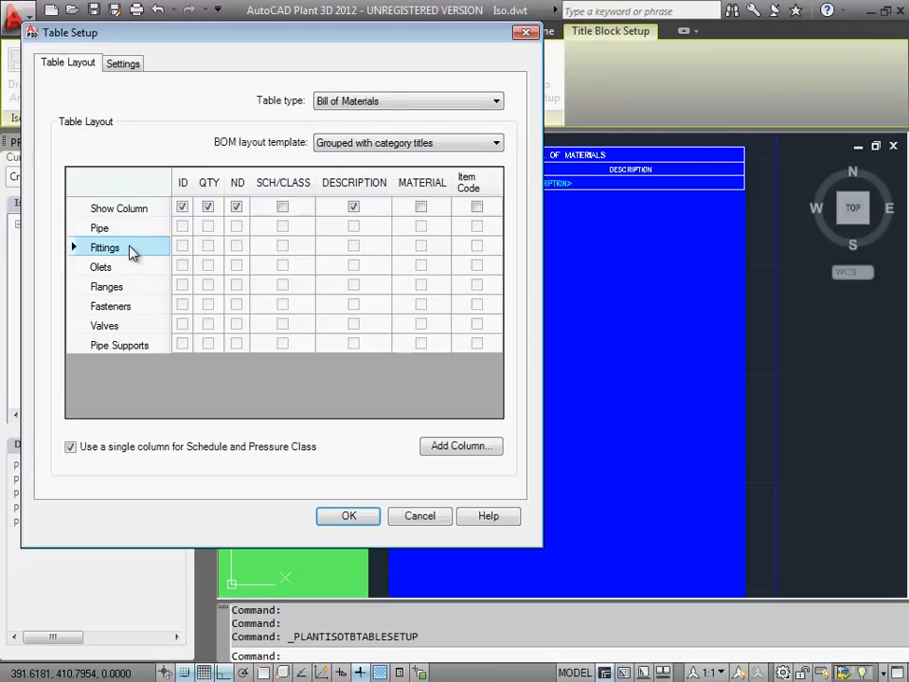
{"action": "right_click", "coordinate": [132, 252]}
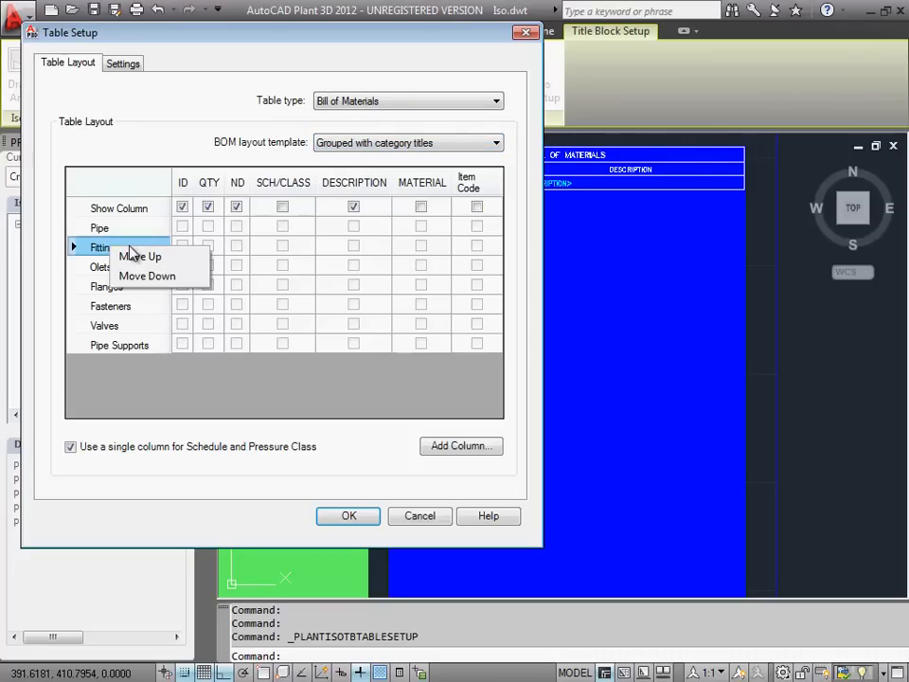
{"action": "left_click", "coordinate": [142, 276]}
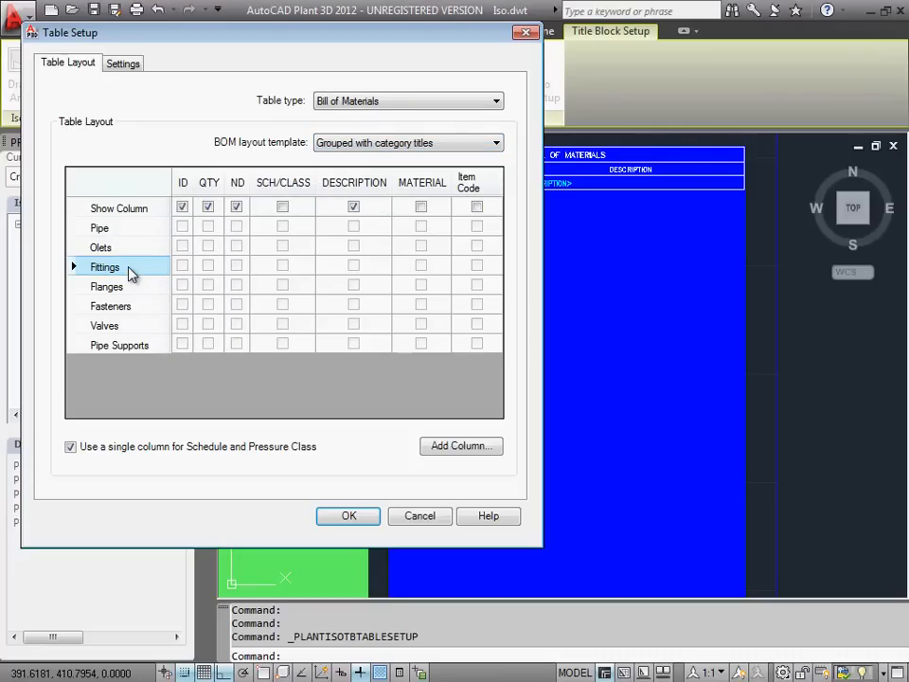
{"action": "right_click", "coordinate": [132, 272]}
{"action": "left_click", "coordinate": [142, 282]}
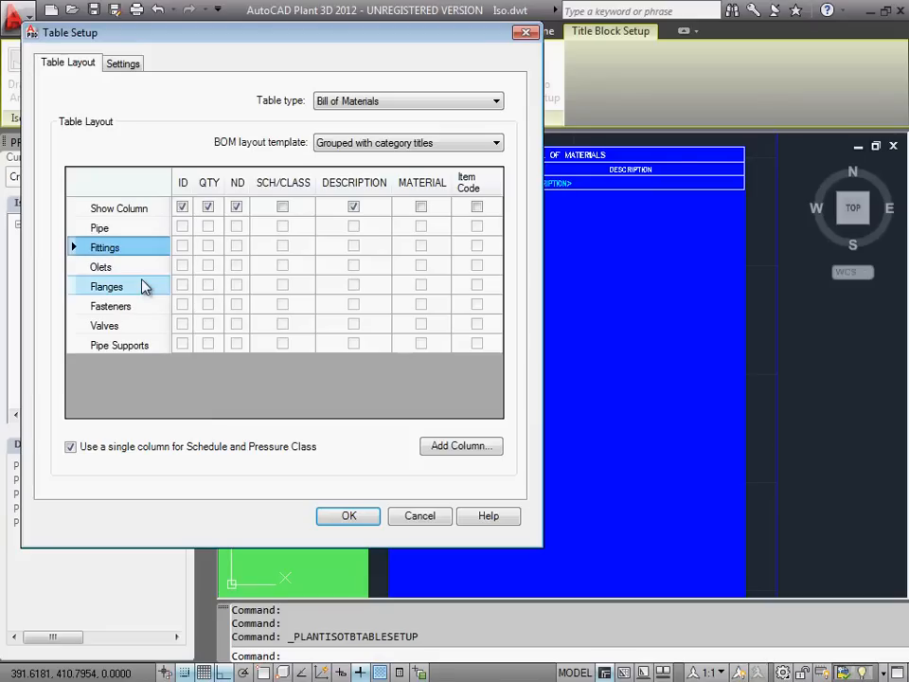
Step: Try the Grouped with independent columns BOM layout, switching the Description column for Fittings and Olets off and back on
{"action": "left_click", "coordinate": [121, 229]}
{"action": "left_click", "coordinate": [404, 143]}
{"action": "left_click", "coordinate": [390, 183]}
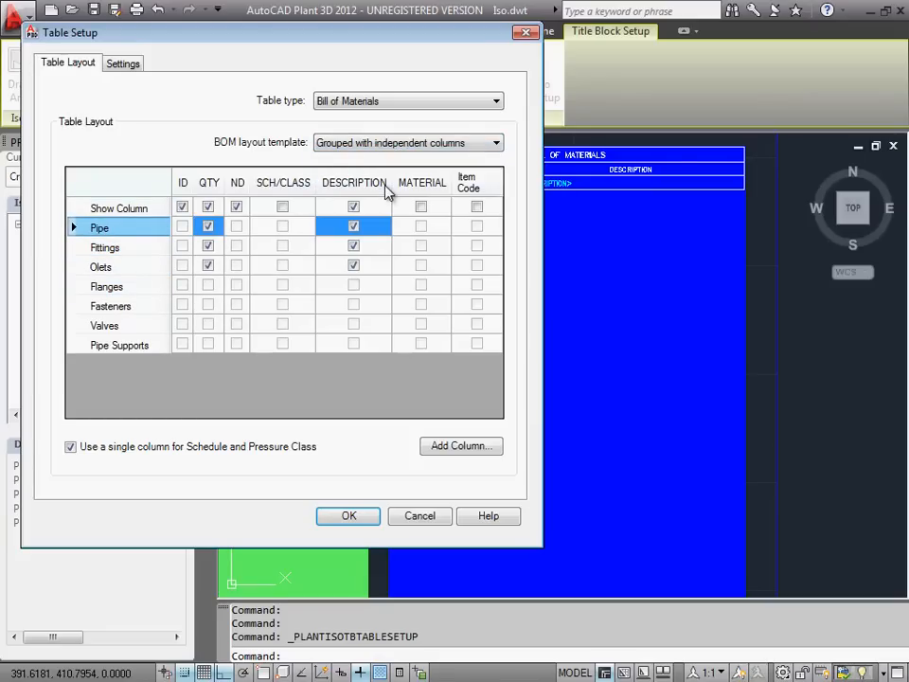
{"action": "left_click", "coordinate": [353, 247]}
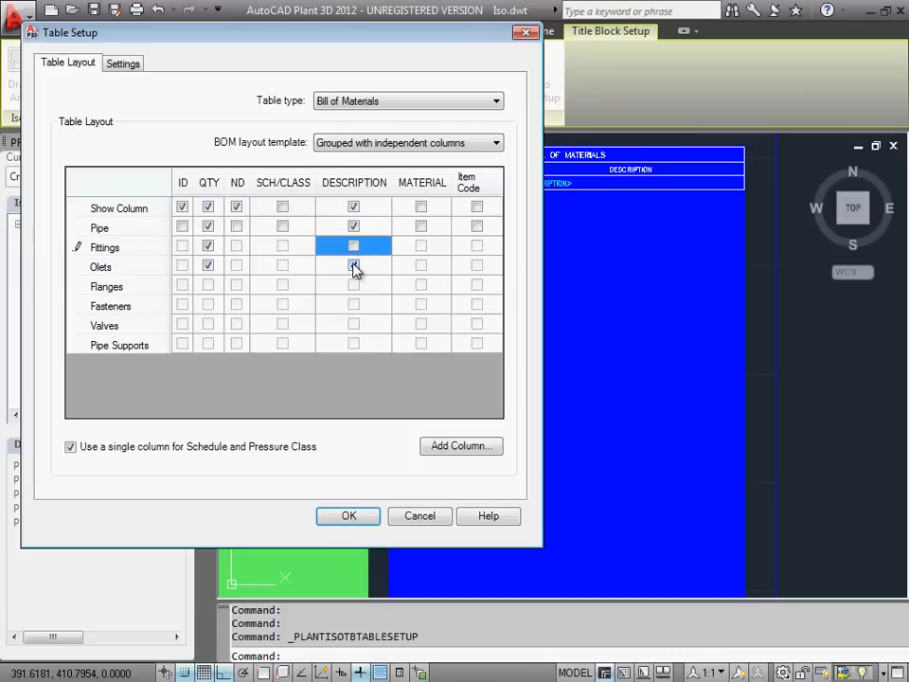
{"action": "left_click", "coordinate": [353, 266]}
{"action": "left_click", "coordinate": [353, 248]}
{"action": "left_click", "coordinate": [355, 266]}
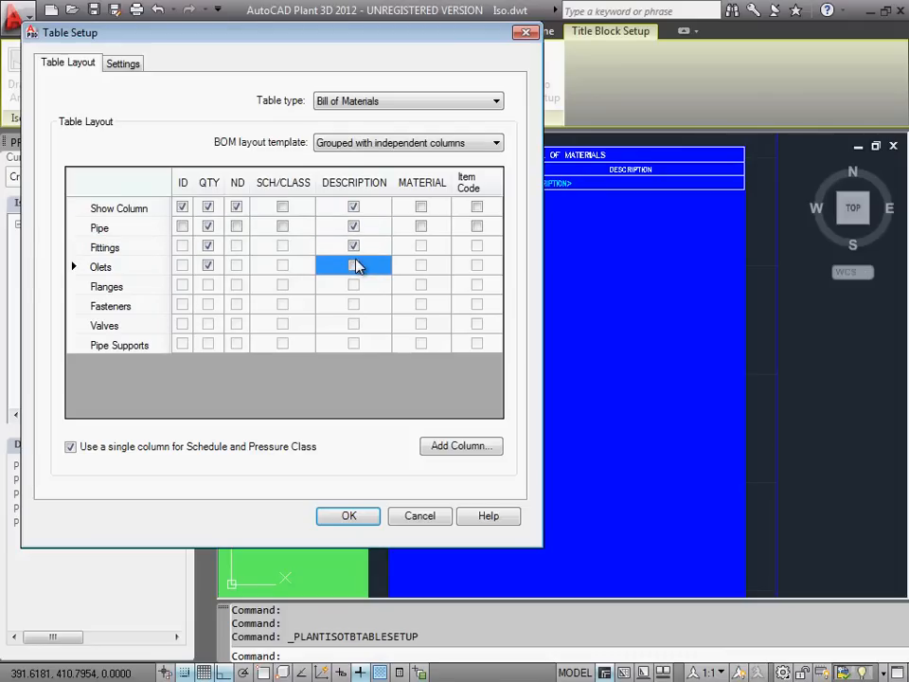
{"action": "left_click", "coordinate": [355, 266]}
Step: Set the BOM layout template to Simple BOM and add a column for the Piping and Equipment property Item Code
{"action": "left_click", "coordinate": [373, 143]}
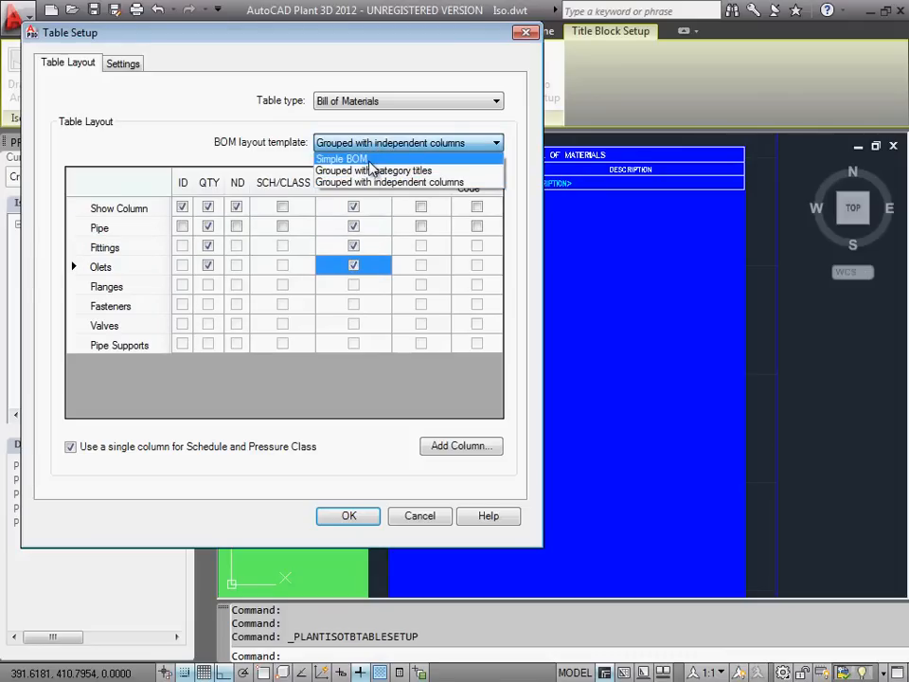
{"action": "left_click", "coordinate": [370, 161]}
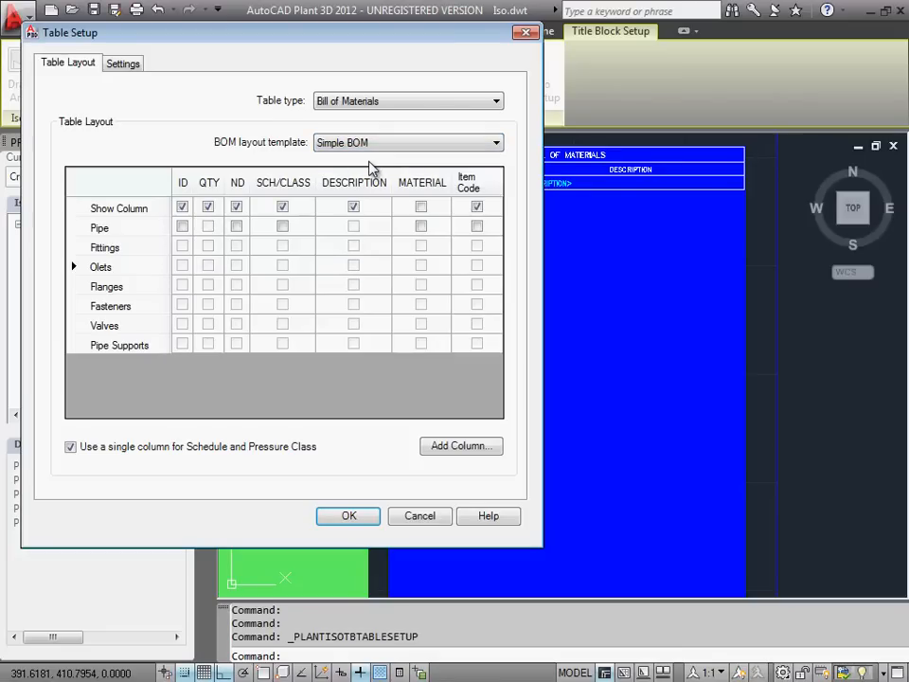
{"action": "left_click", "coordinate": [453, 446]}
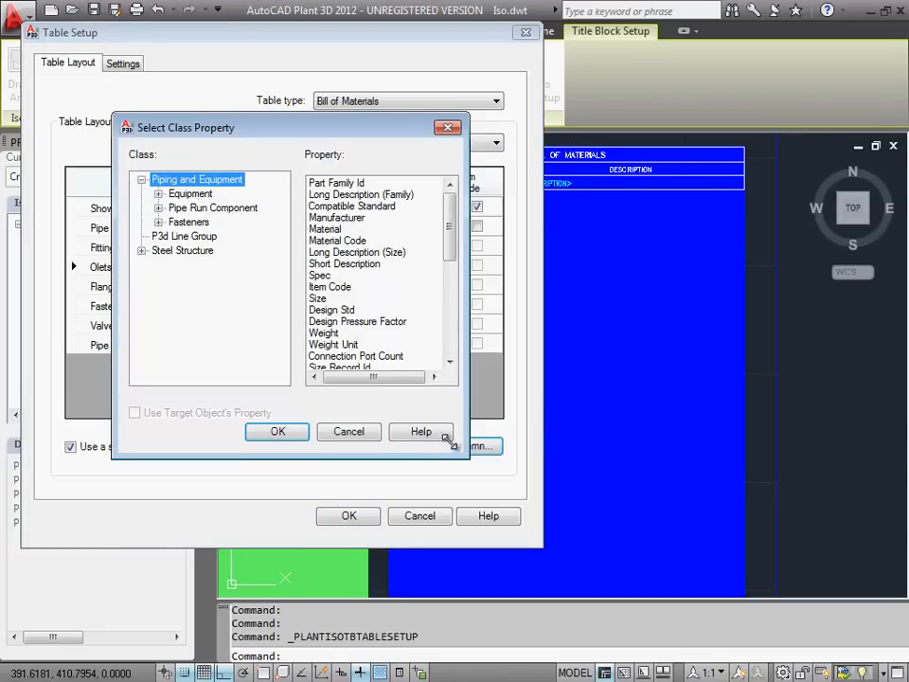
{"action": "left_click", "coordinate": [333, 289]}
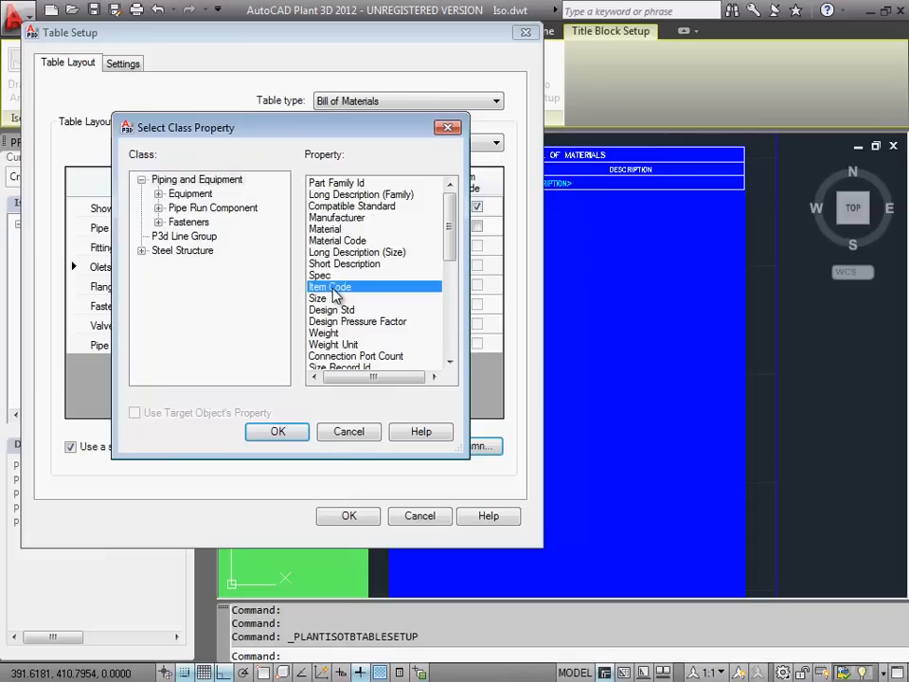
{"action": "left_click", "coordinate": [278, 432]}
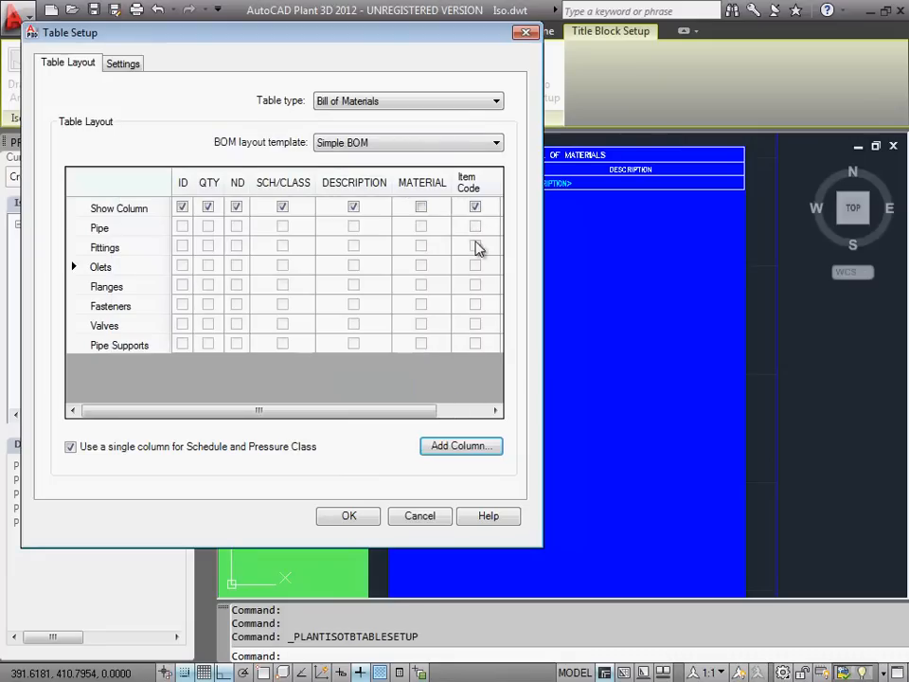
Step: Apply the bill of materials table setup with Item Code shown, and add a Cut Piece list to the existing table area
{"action": "left_click", "coordinate": [477, 210]}
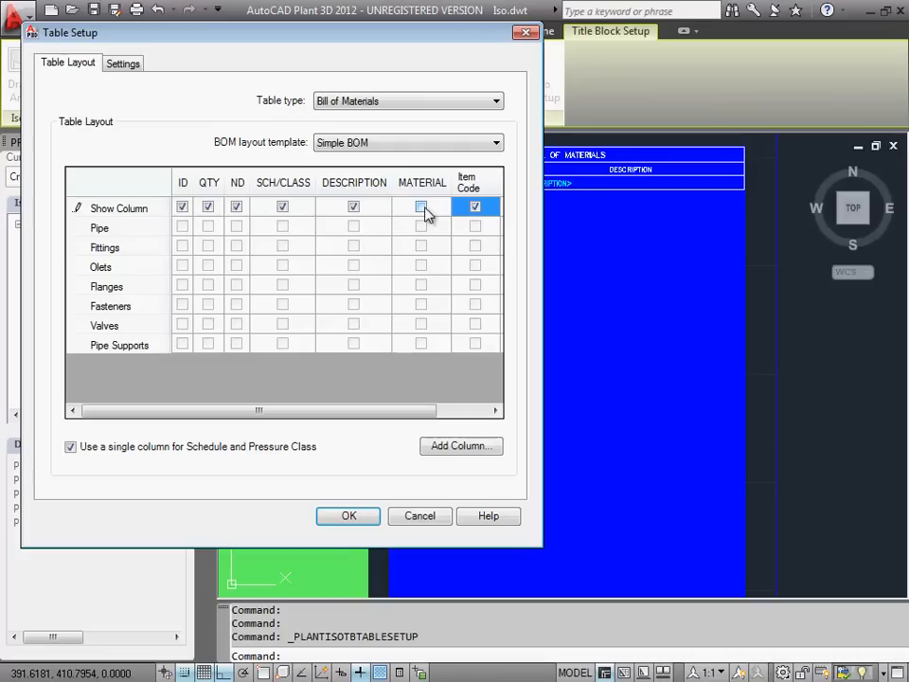
{"action": "left_click", "coordinate": [343, 516]}
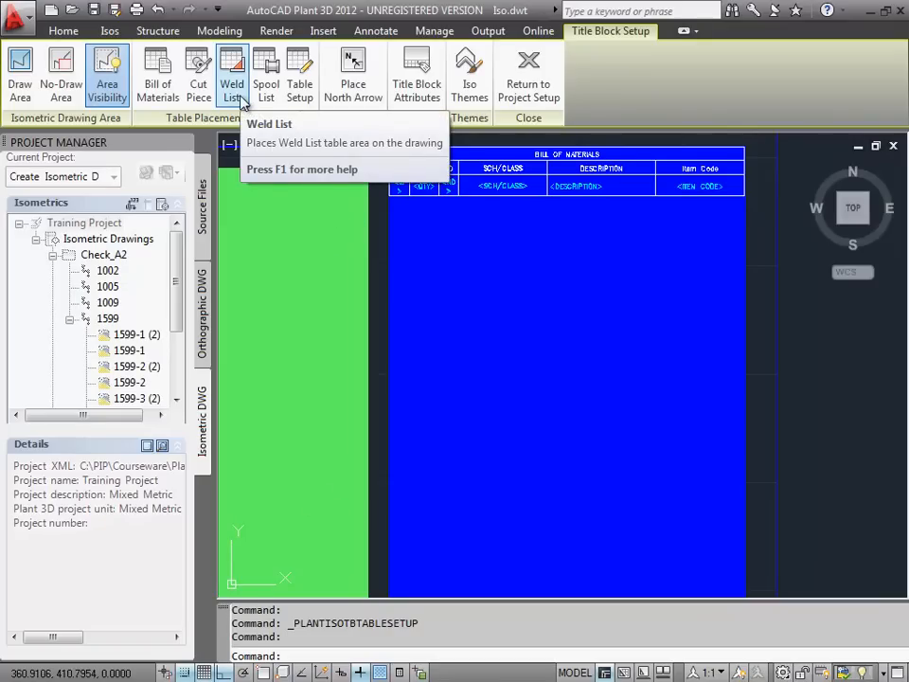
{"action": "left_click", "coordinate": [210, 95]}
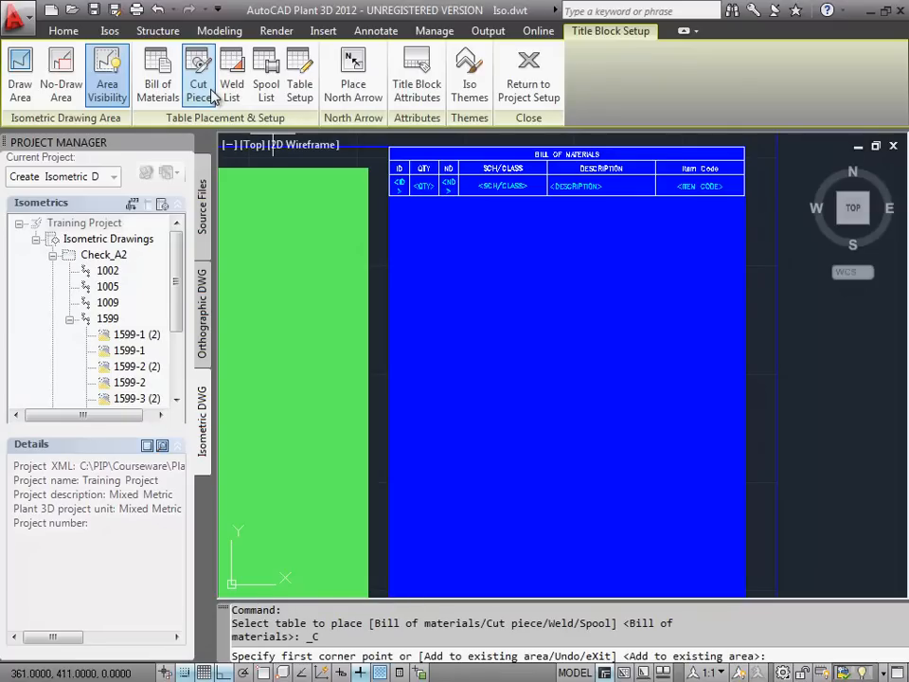
{"action": "key", "text": "Return"}
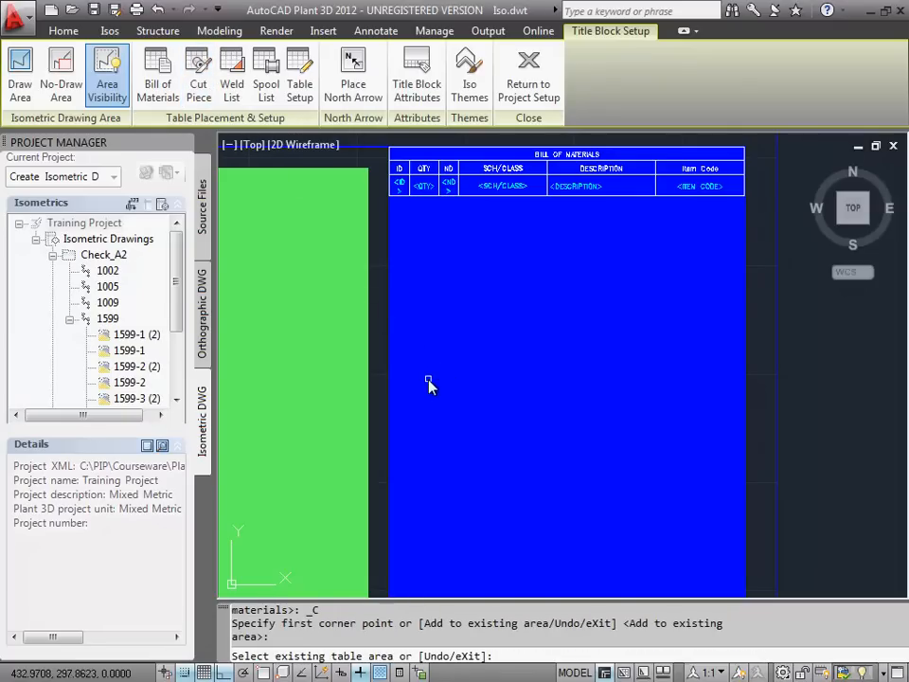
{"action": "left_click", "coordinate": [392, 345]}
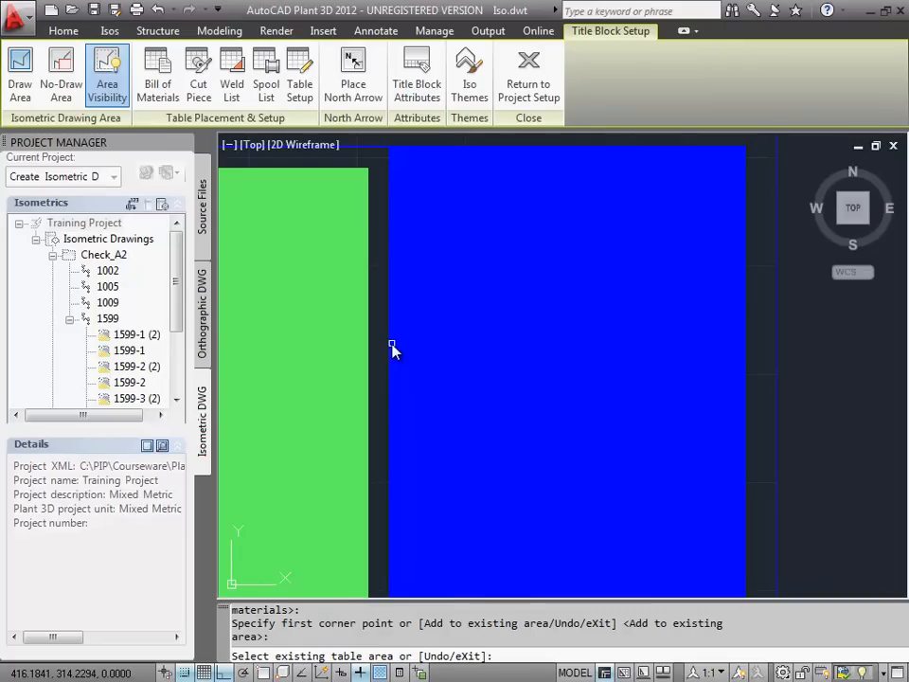
{"action": "key", "text": "Escape"}
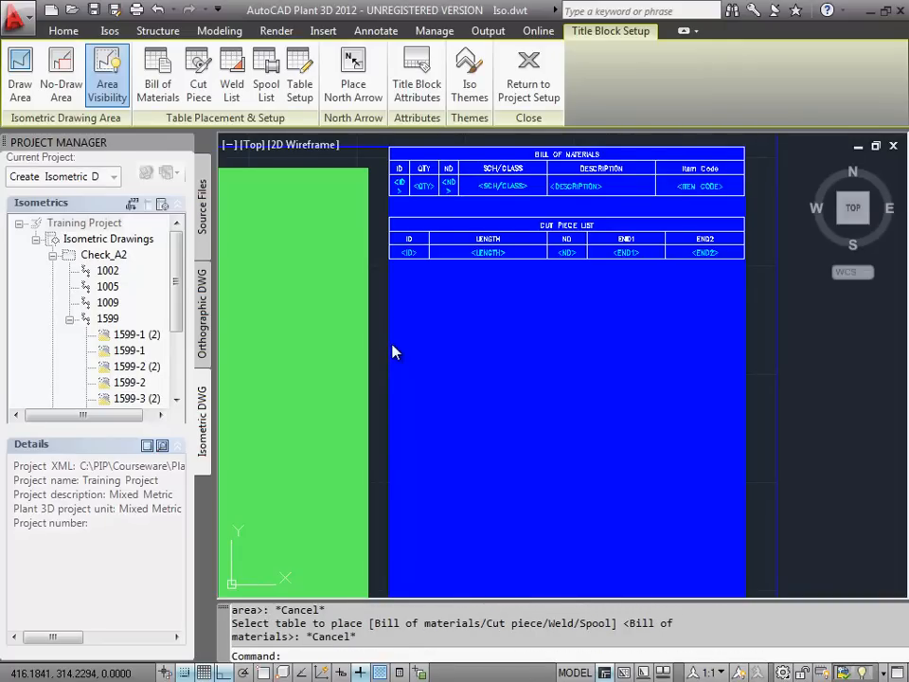
Step: Add a Weld List to the existing table area beneath the cut piece list
{"action": "left_click", "coordinate": [241, 90]}
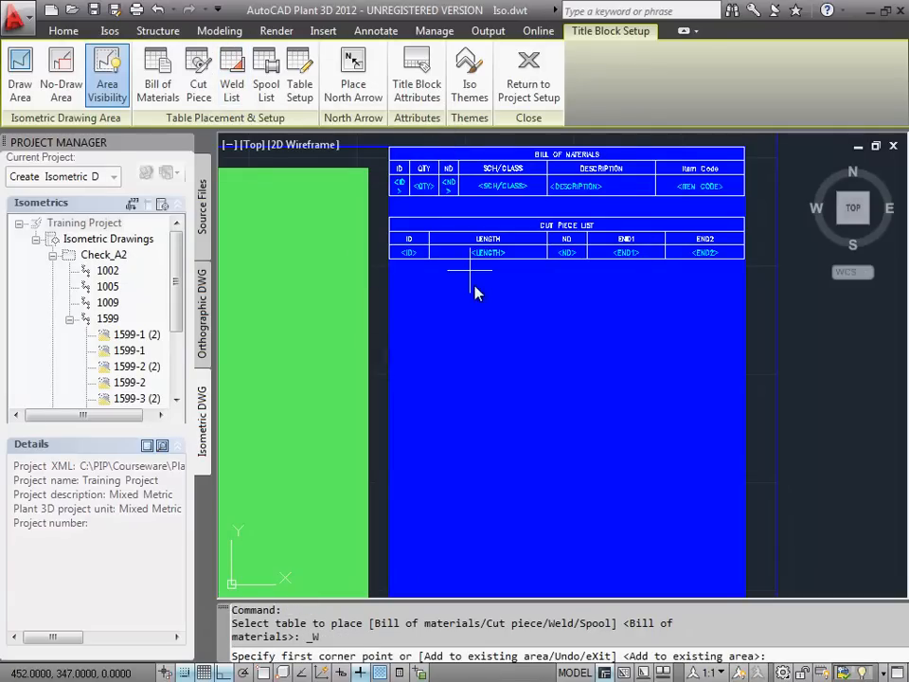
{"action": "key", "text": "Return"}
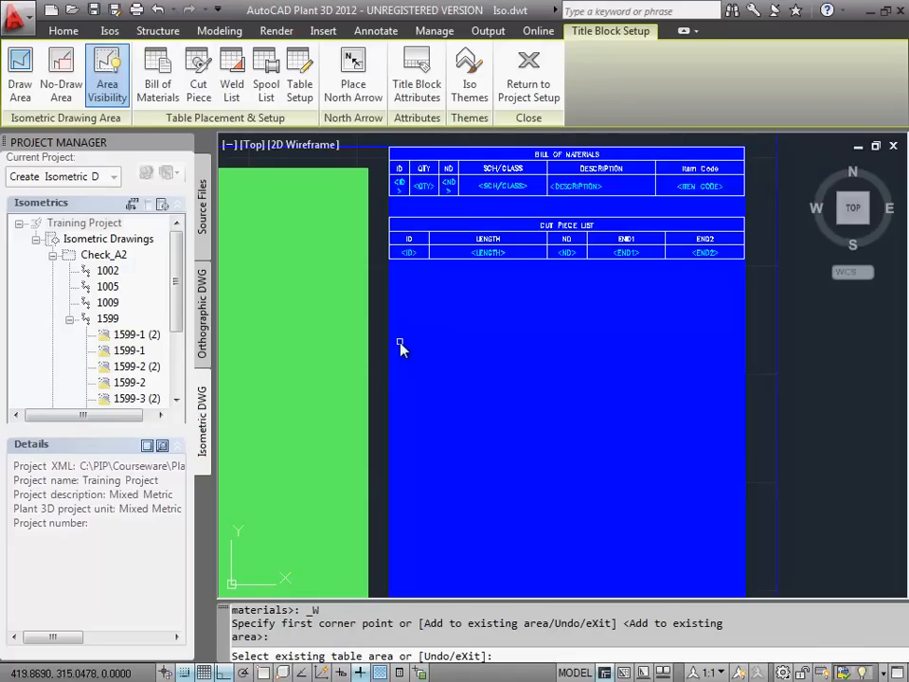
{"action": "left_click", "coordinate": [391, 289]}
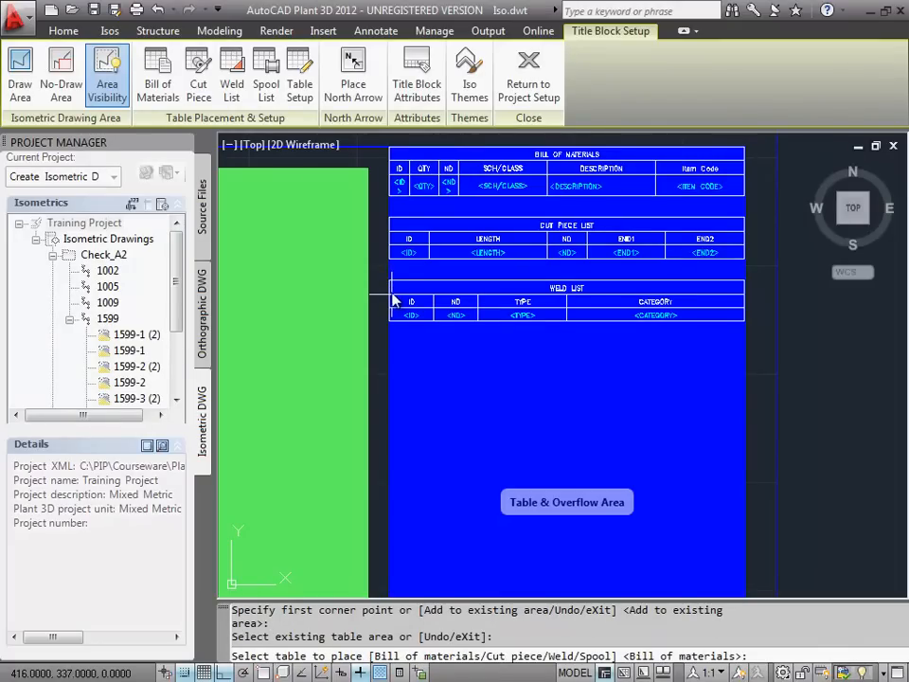
Step: Add a Spool List to the same table area beneath the weld list and end table placement
{"action": "left_click", "coordinate": [277, 104]}
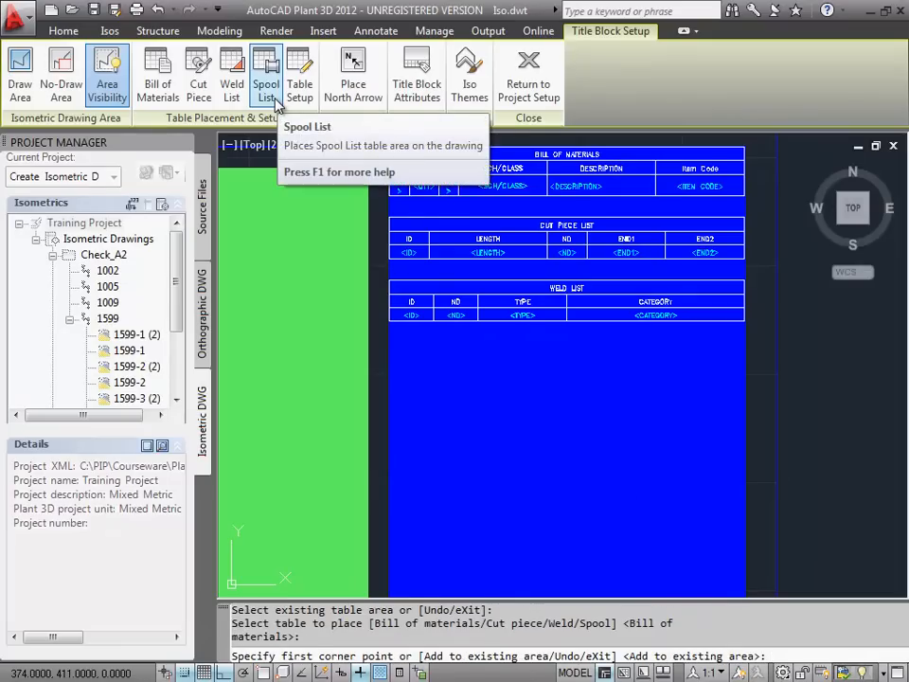
{"action": "left_click", "coordinate": [277, 104]}
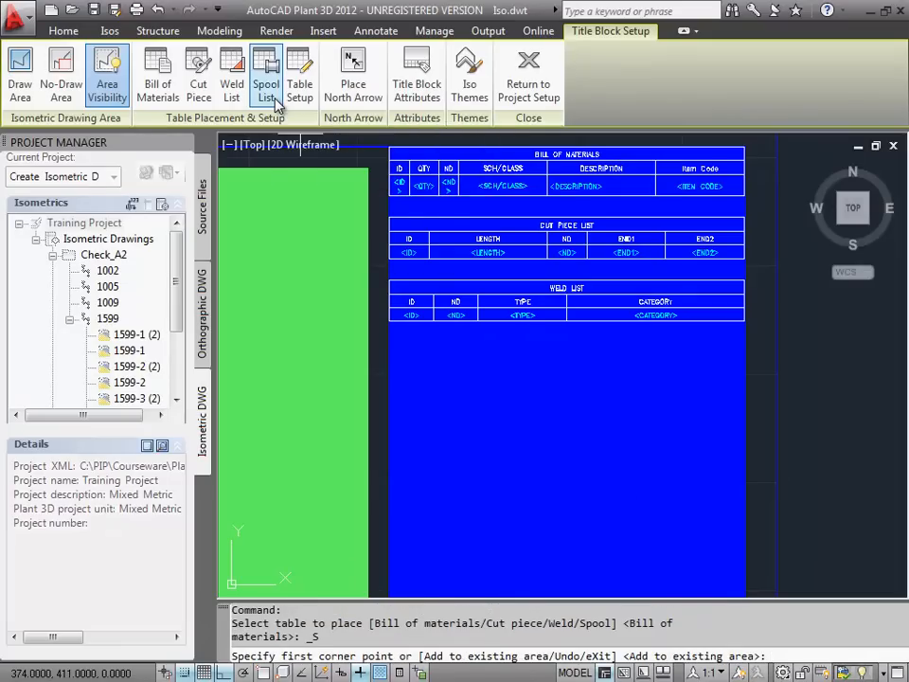
{"action": "key", "text": "Return"}
{"action": "left_click", "coordinate": [391, 387]}
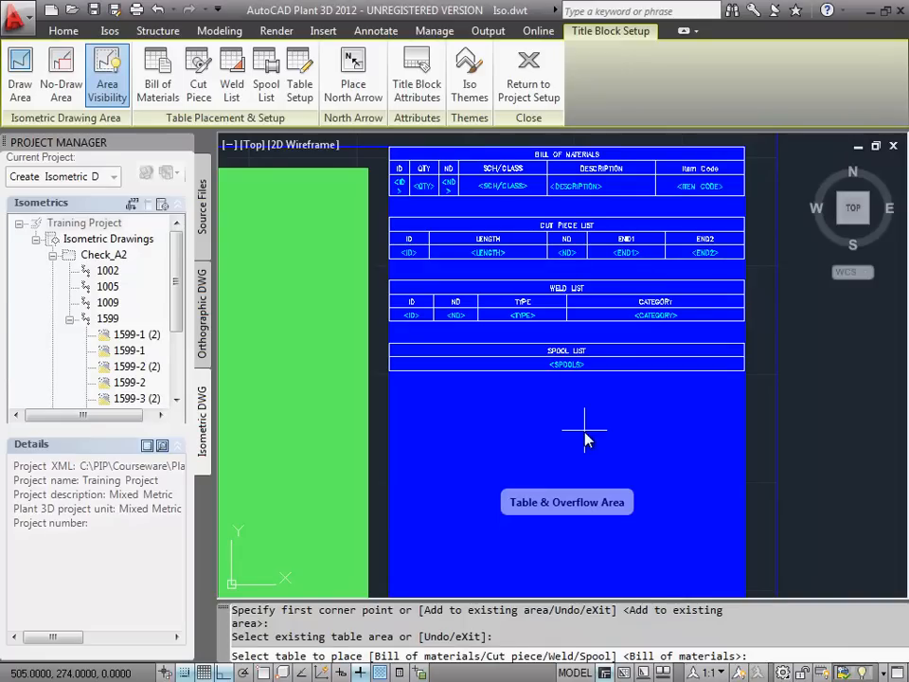
{"action": "type", "text": "e"}
{"action": "key", "text": "Return"}
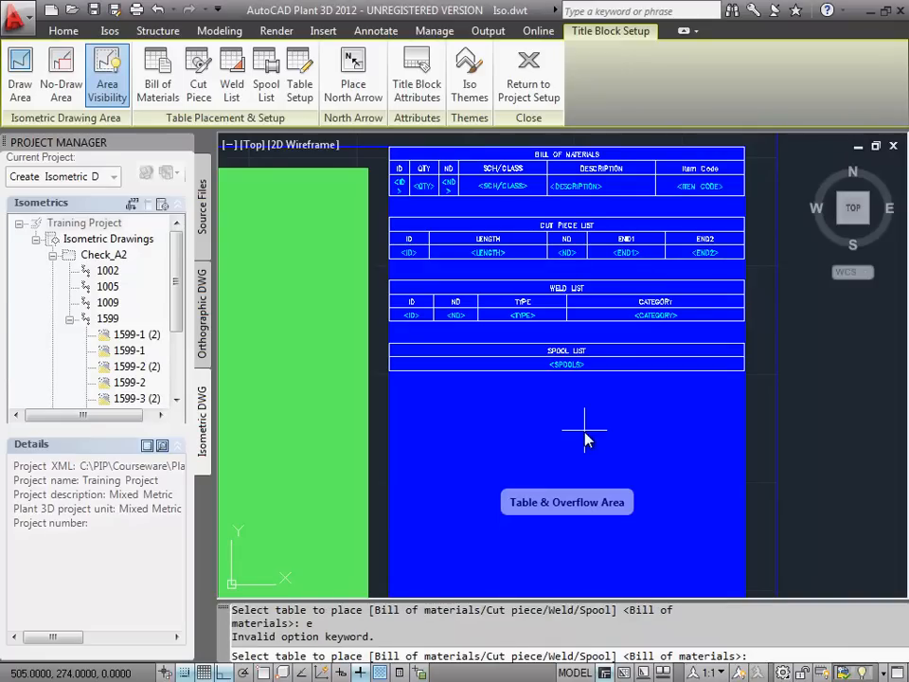
{"action": "key", "text": "Escape"}
Step: Examine the whole sheet layout and the title block's project name, title, drawing number and line number fields up close
{"action": "type", "text": "z"}
{"action": "key", "text": "Return"}
{"action": "type", "text": "e"}
{"action": "key", "text": "Return"}
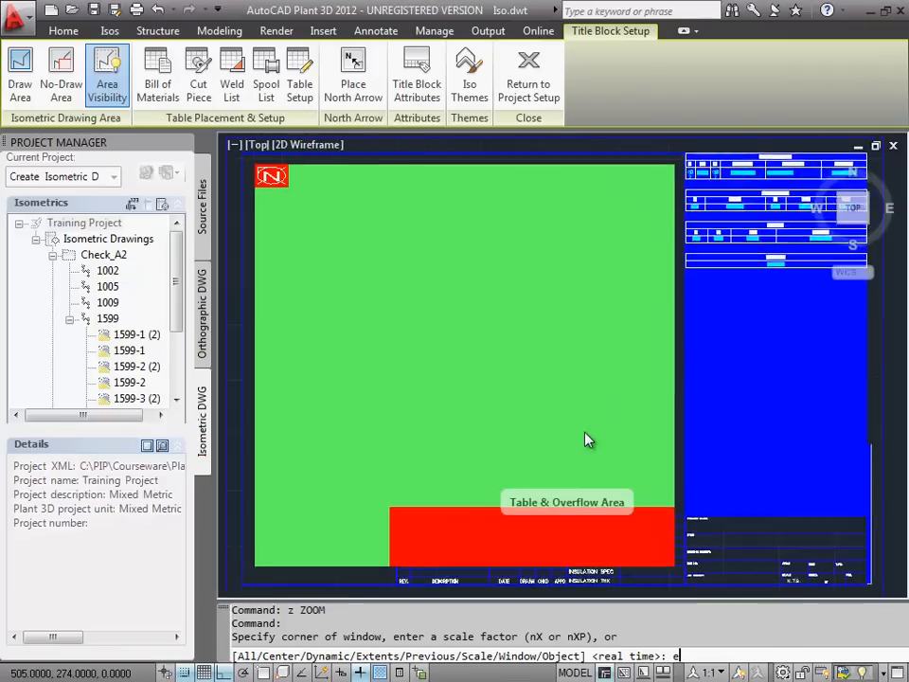
{"action": "key", "text": "Return"}
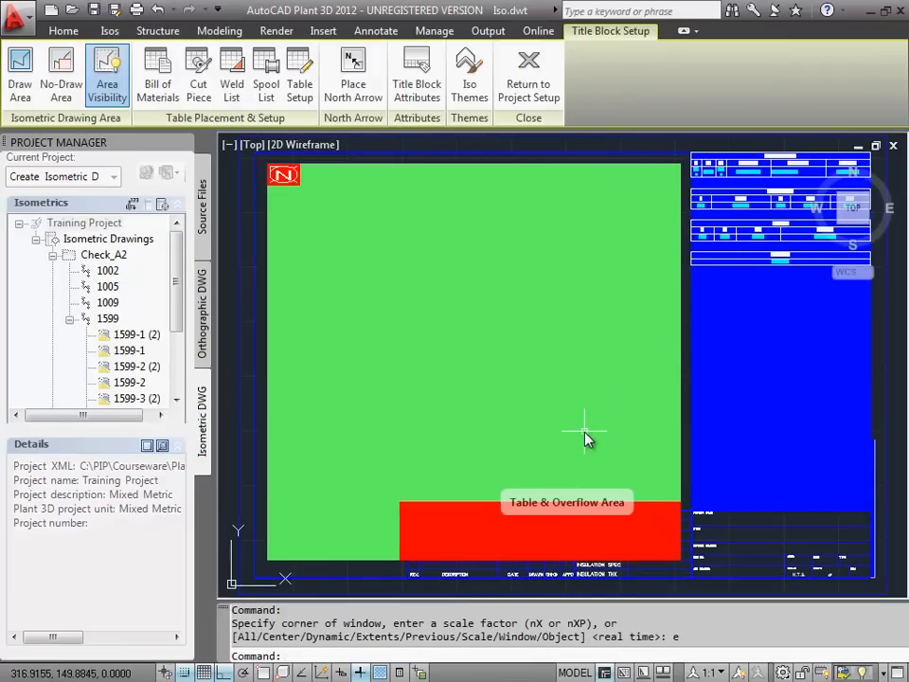
{"action": "type", "text": "z"}
{"action": "key", "text": "Return"}
{"action": "type", "text": "w"}
{"action": "key", "text": "Return"}
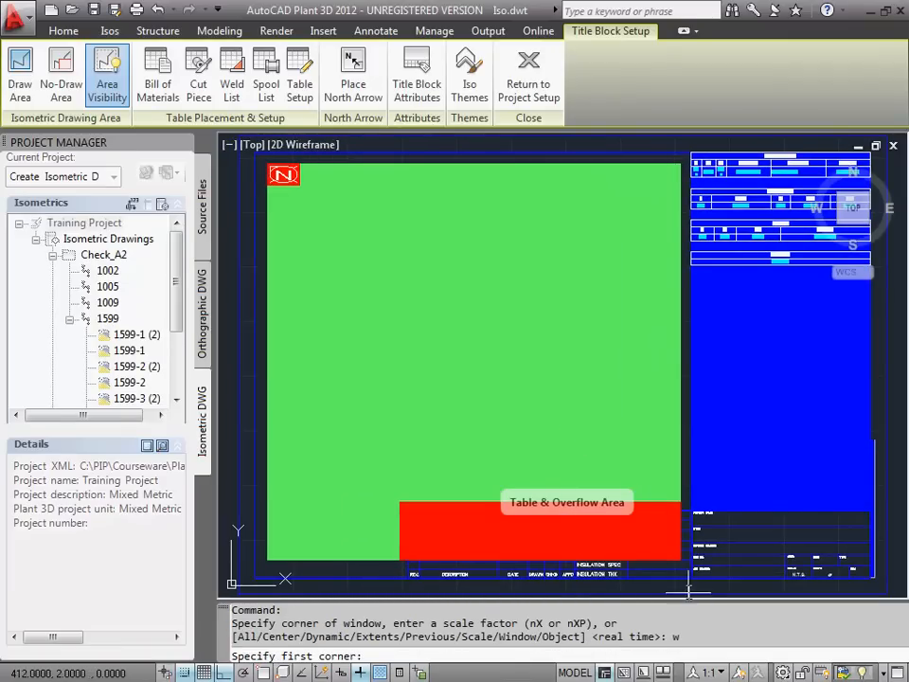
{"action": "left_click", "coordinate": [689, 588]}
{"action": "left_click", "coordinate": [873, 504]}
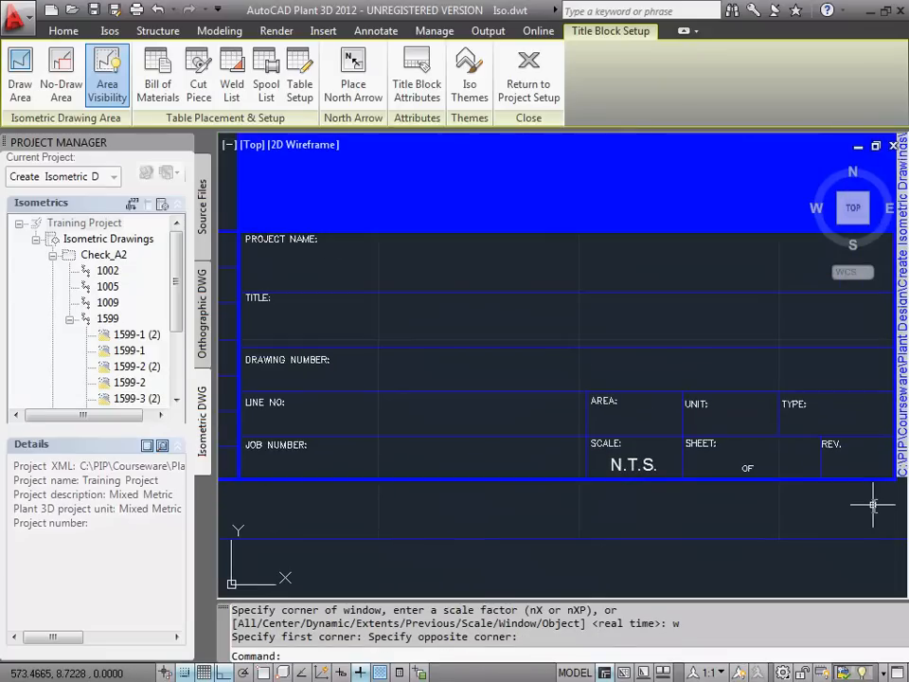
Step: Place the Line Group Properties attribute Service in the title block's SERVICE row, with Standard style, Left justification and 3.0 text height
{"action": "left_click", "coordinate": [417, 91]}
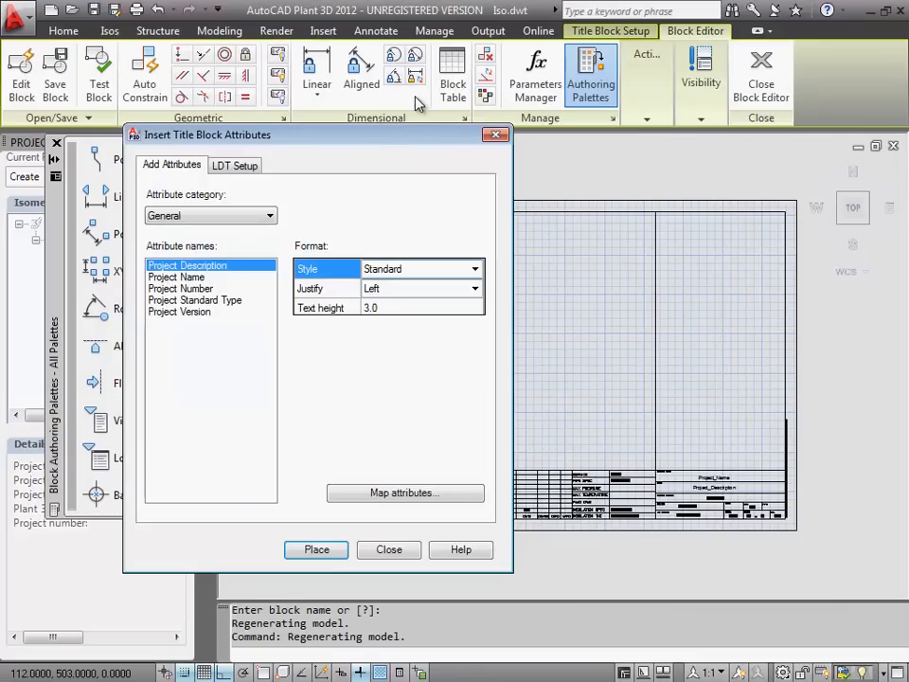
{"action": "left_click", "coordinate": [244, 217]}
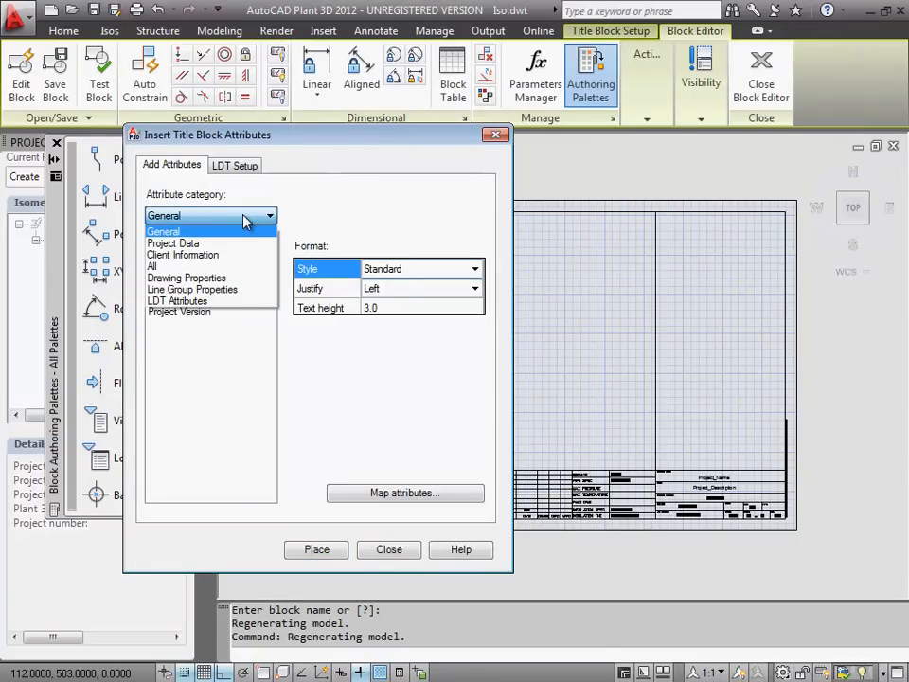
{"action": "left_click", "coordinate": [228, 290]}
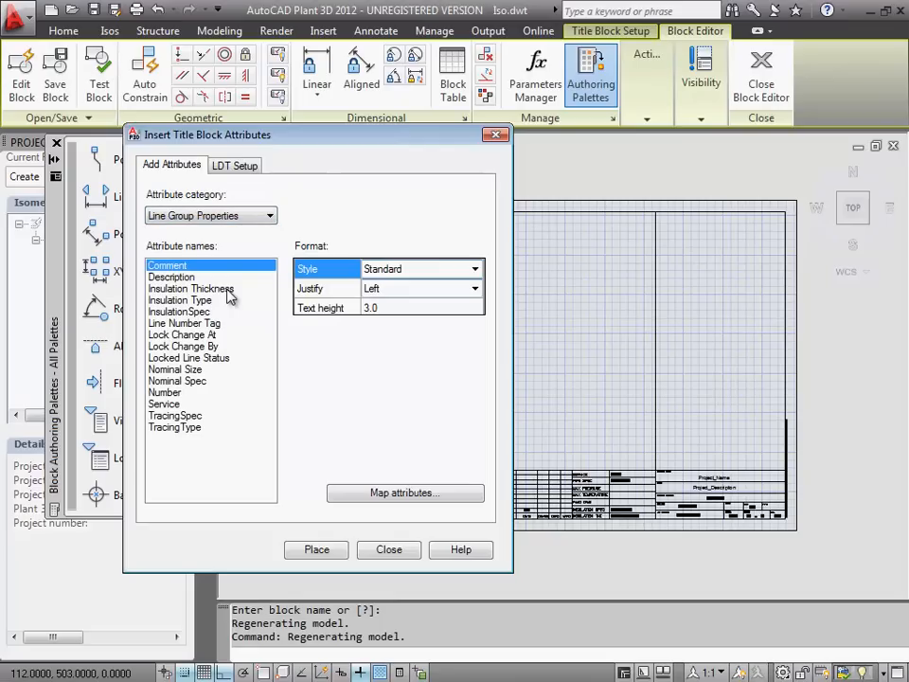
{"action": "left_click", "coordinate": [164, 405]}
{"action": "left_click", "coordinate": [316, 549]}
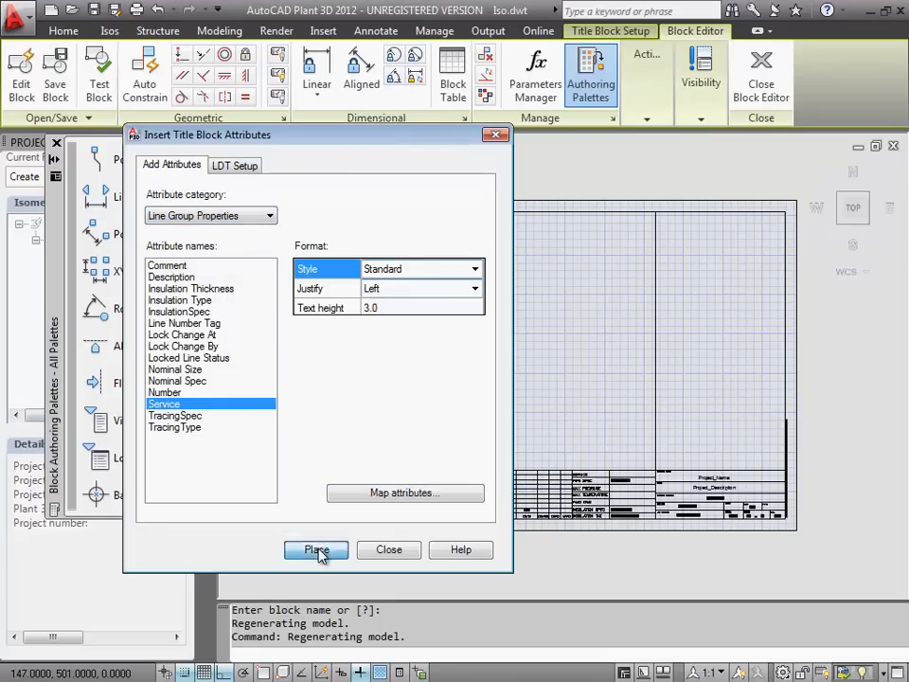
{"action": "type", "text": "'z"}
{"action": "key", "text": "Return"}
{"action": "type", "text": "w"}
{"action": "key", "text": "Return"}
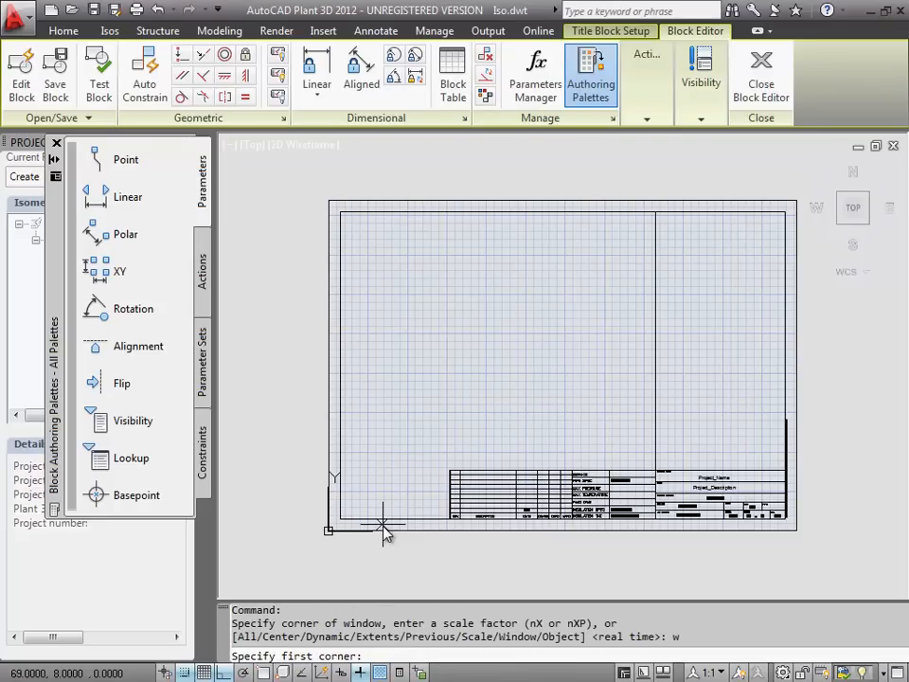
{"action": "left_click", "coordinate": [595, 463]}
{"action": "left_click", "coordinate": [644, 537]}
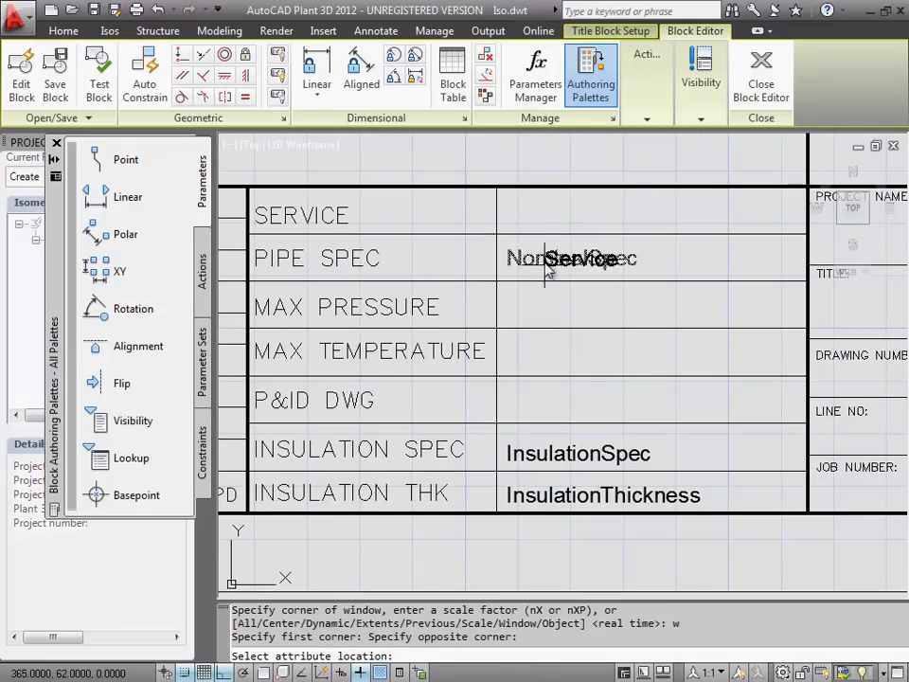
{"action": "left_click", "coordinate": [505, 231]}
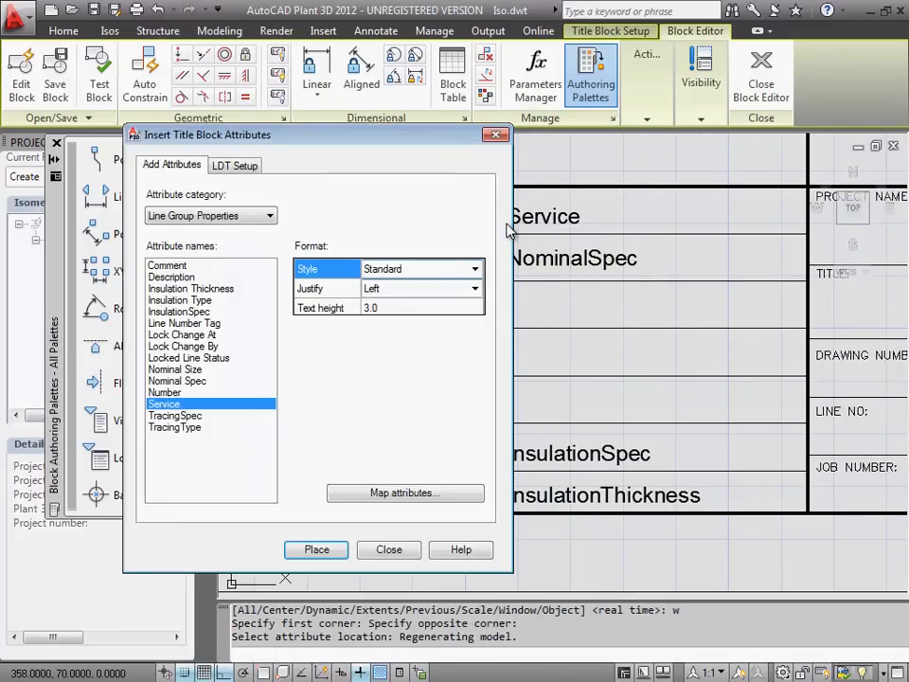
Step: Finish inserting title block attributes and close the Block Editor, displaying the full title block sheet
{"action": "left_click", "coordinate": [388, 549]}
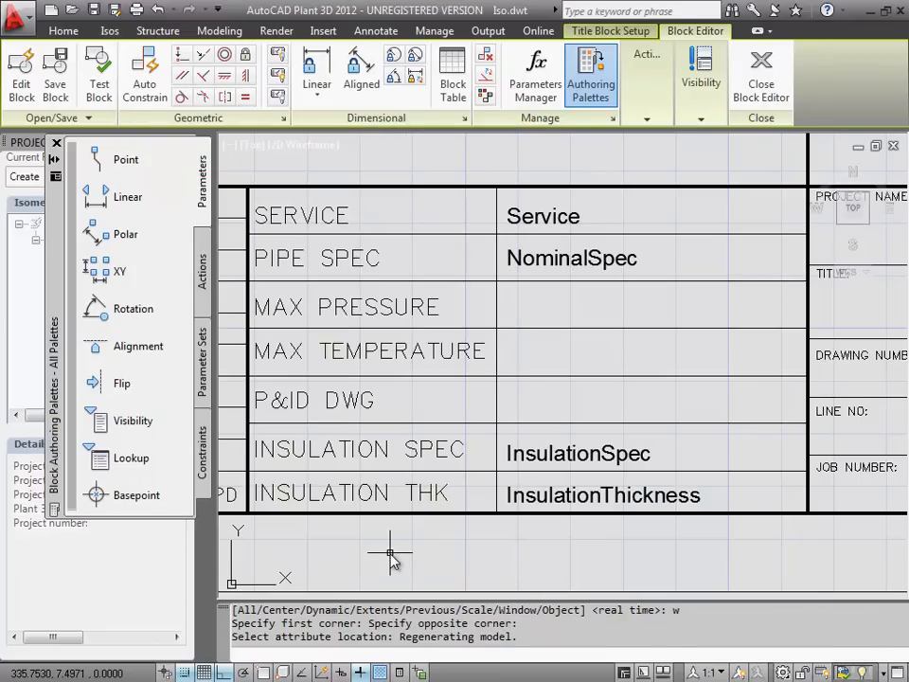
{"action": "left_click", "coordinate": [770, 91]}
{"action": "left_click", "coordinate": [429, 317]}
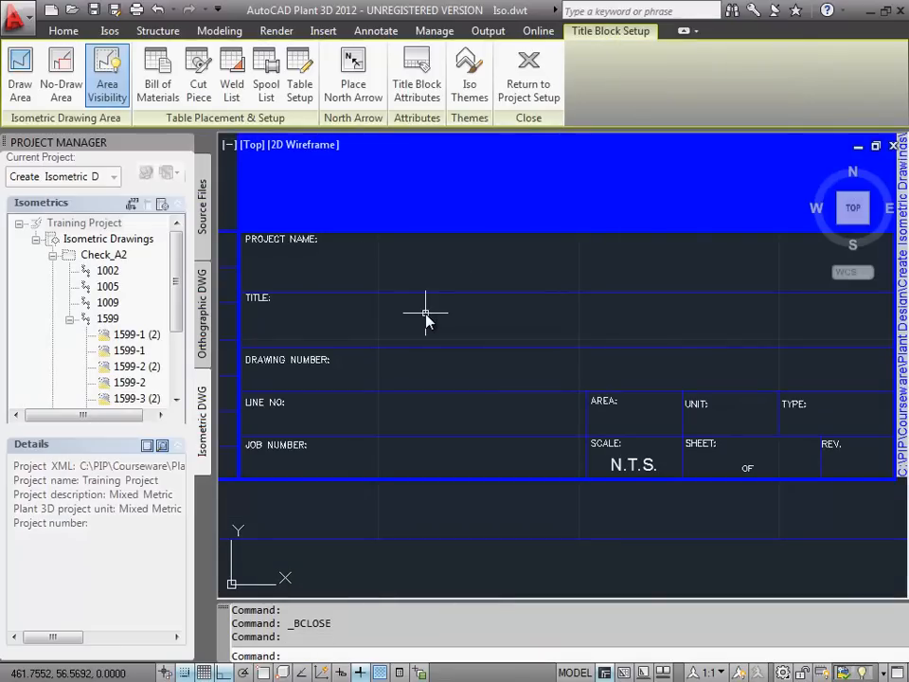
{"action": "type", "text": "z"}
{"action": "key", "text": "Return"}
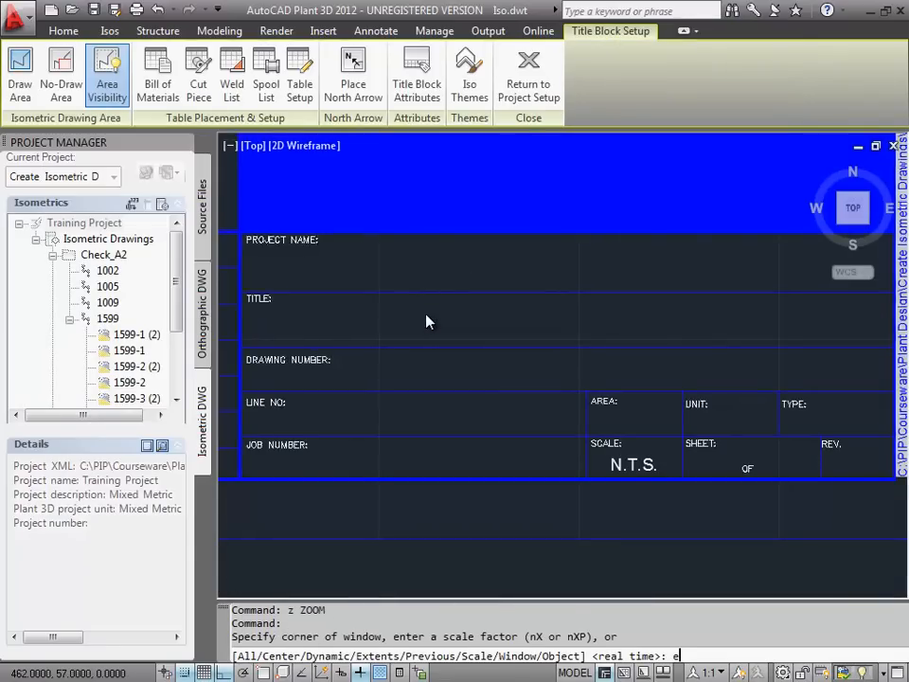
{"action": "type", "text": "e"}
{"action": "key", "text": "Return"}
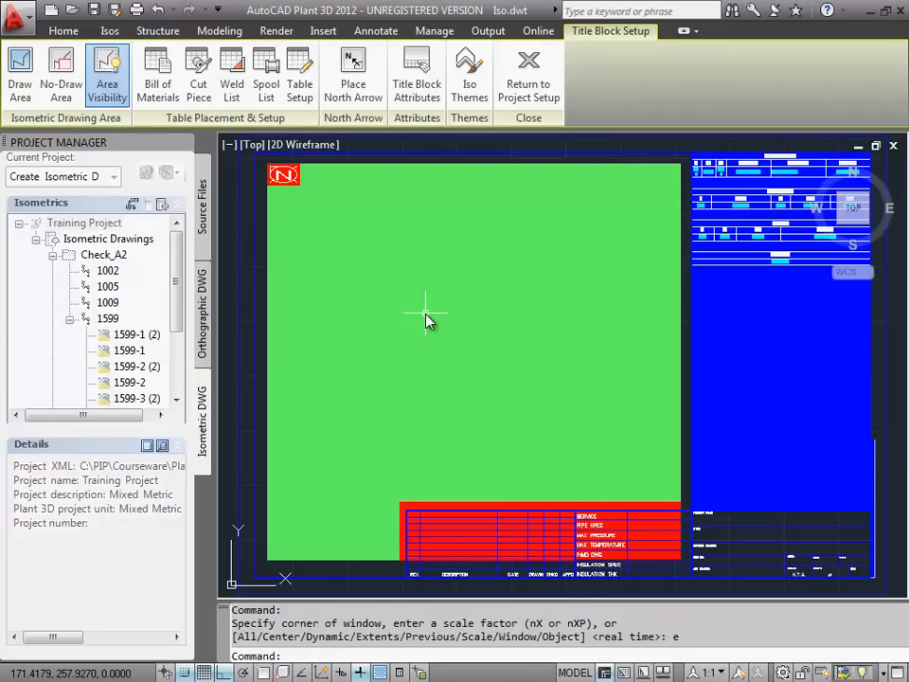
{"action": "left_click", "coordinate": [426, 320]}
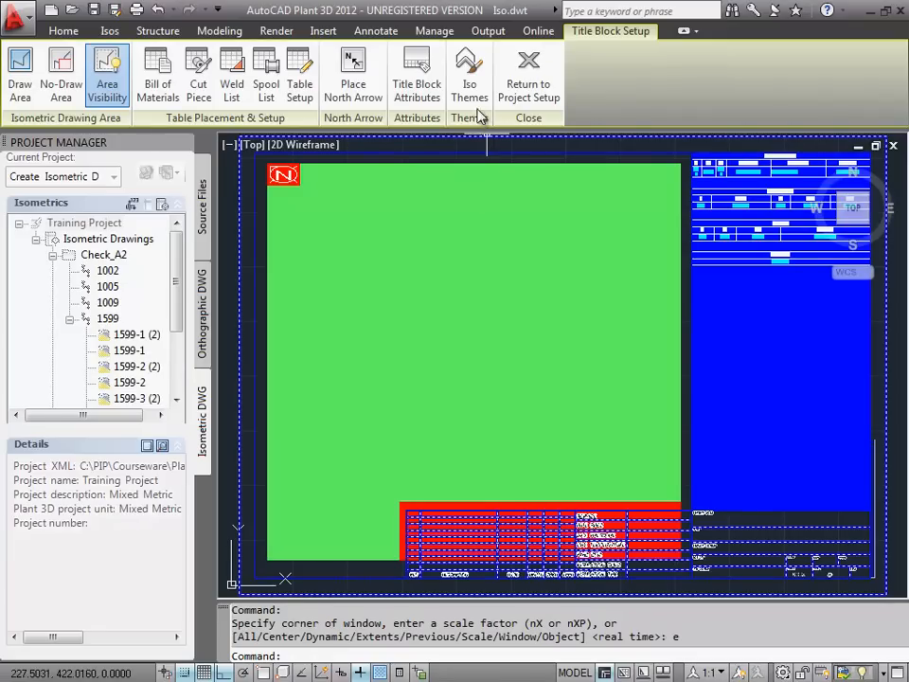
Step: Open Iso Themes and examine the default theme and the override themes, including the Continuation/Connection Piping settings and its available layers
{"action": "left_click", "coordinate": [470, 90]}
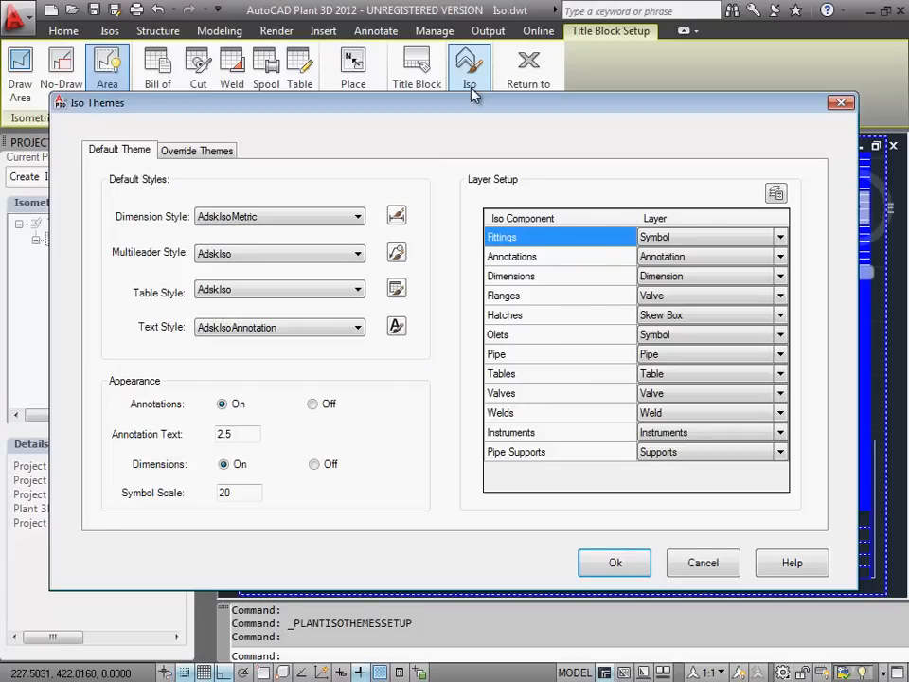
{"action": "left_click", "coordinate": [224, 156]}
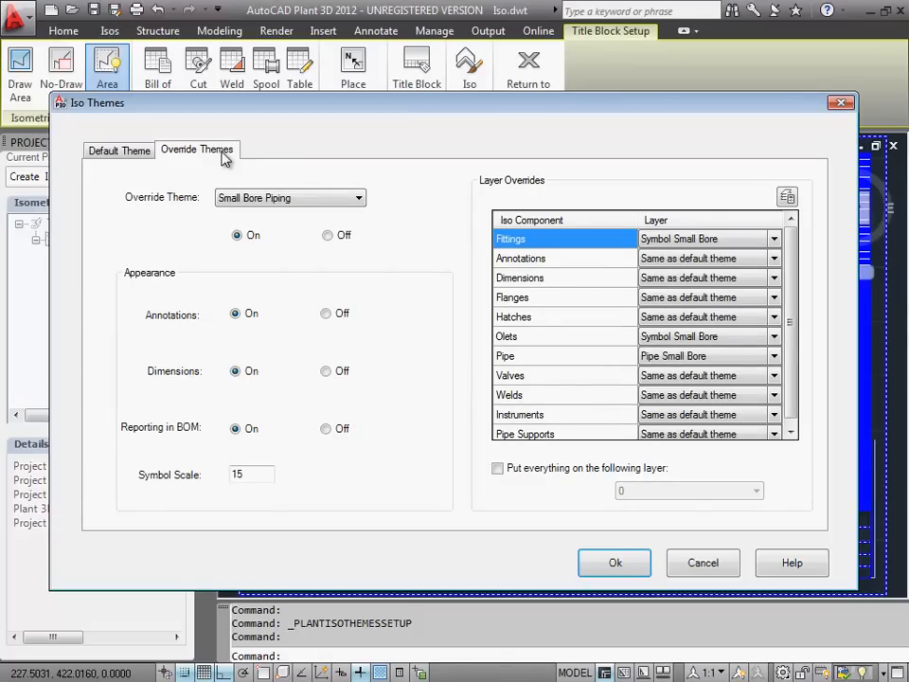
{"action": "left_click", "coordinate": [238, 198]}
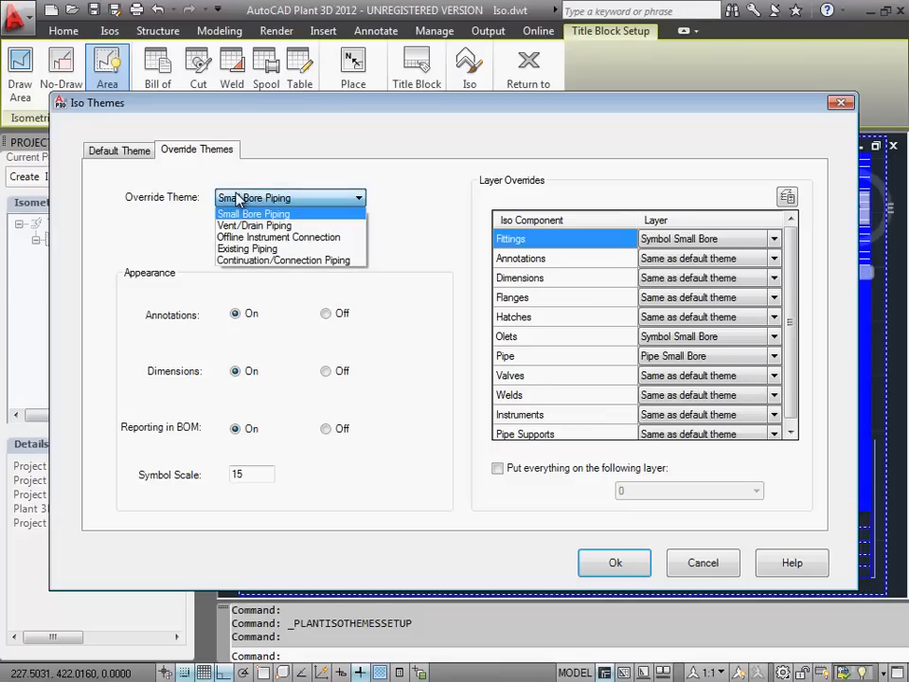
{"action": "left_click", "coordinate": [249, 260]}
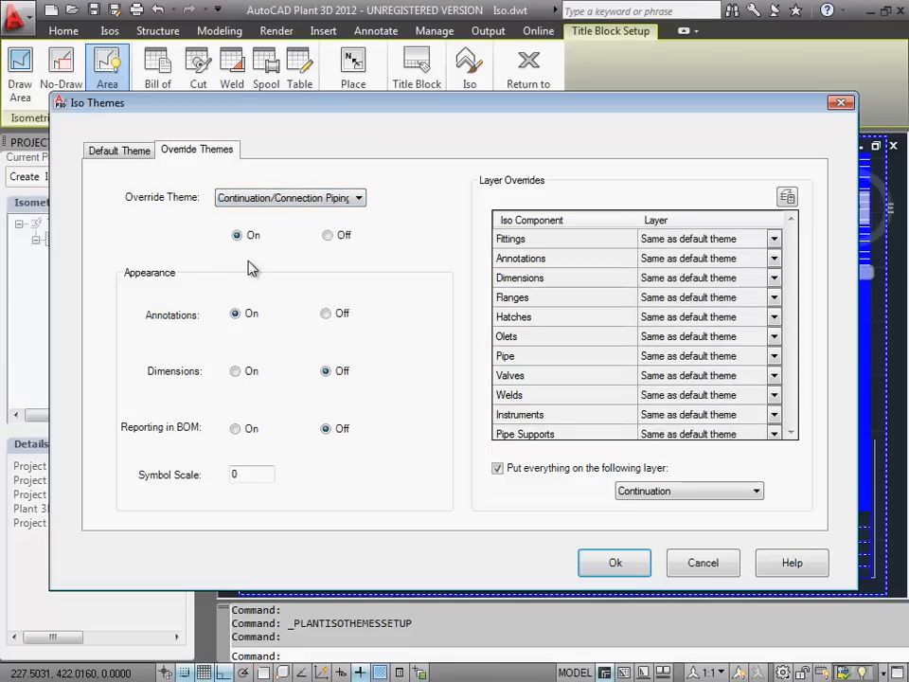
{"action": "left_click", "coordinate": [665, 495]}
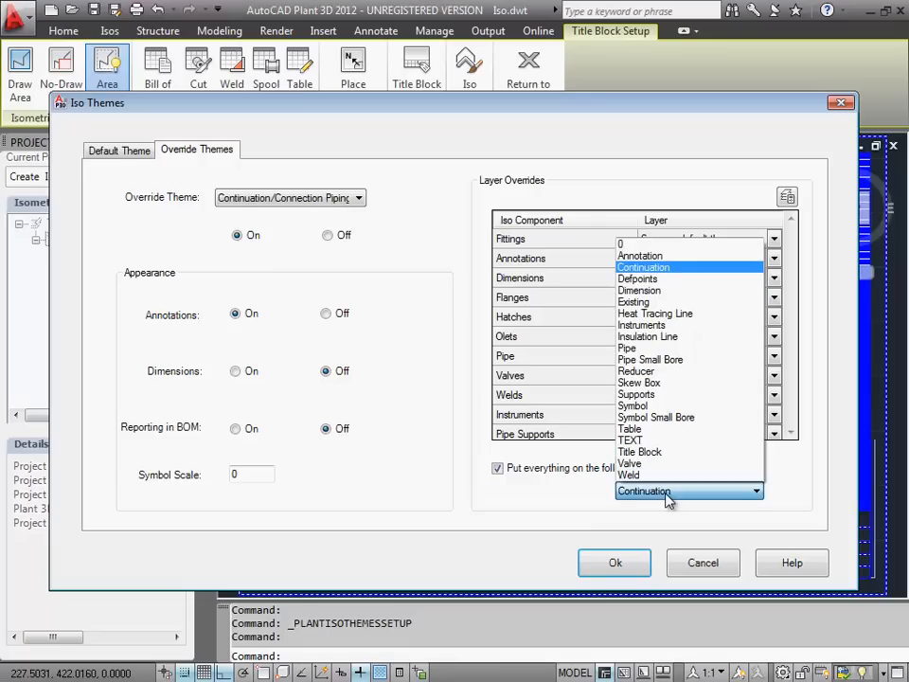
{"action": "left_click", "coordinate": [666, 494]}
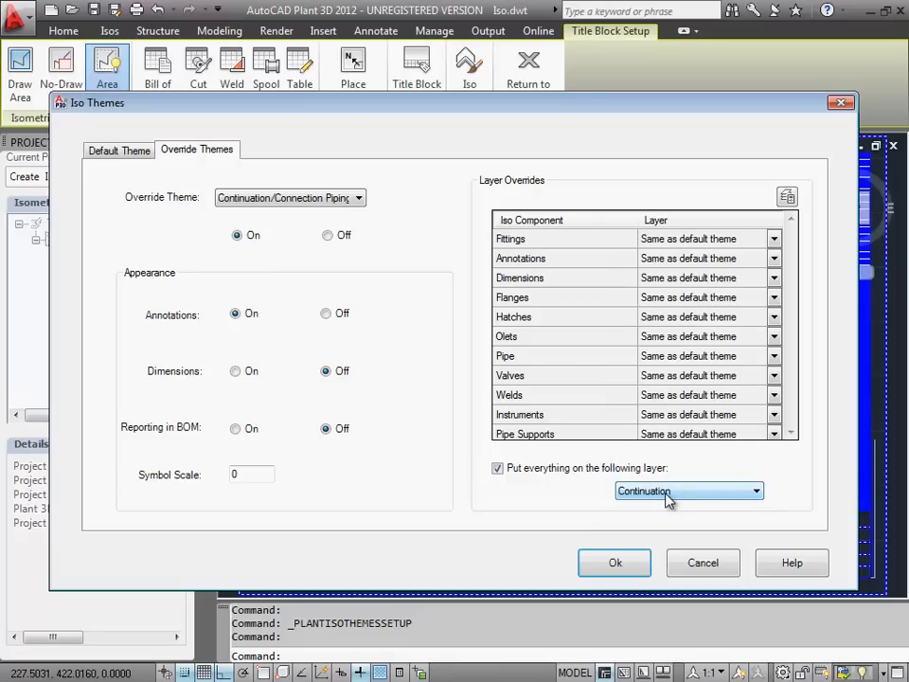
Step: Accept the iso themes, return to Project Setup saving the changes to Iso.dwt, and confirm the project settings
{"action": "left_click", "coordinate": [611, 563]}
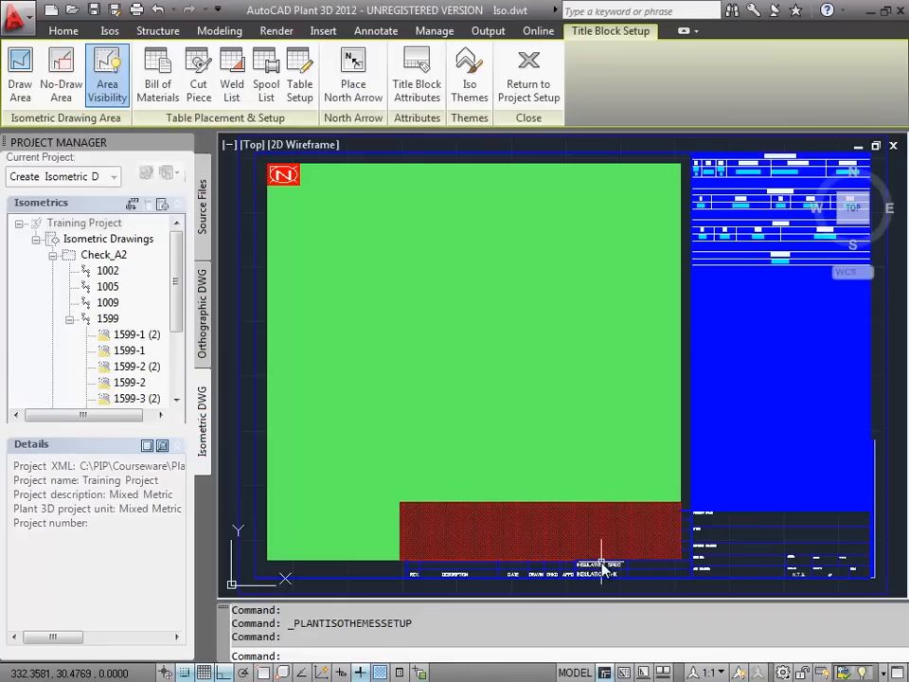
{"action": "left_click", "coordinate": [528, 89]}
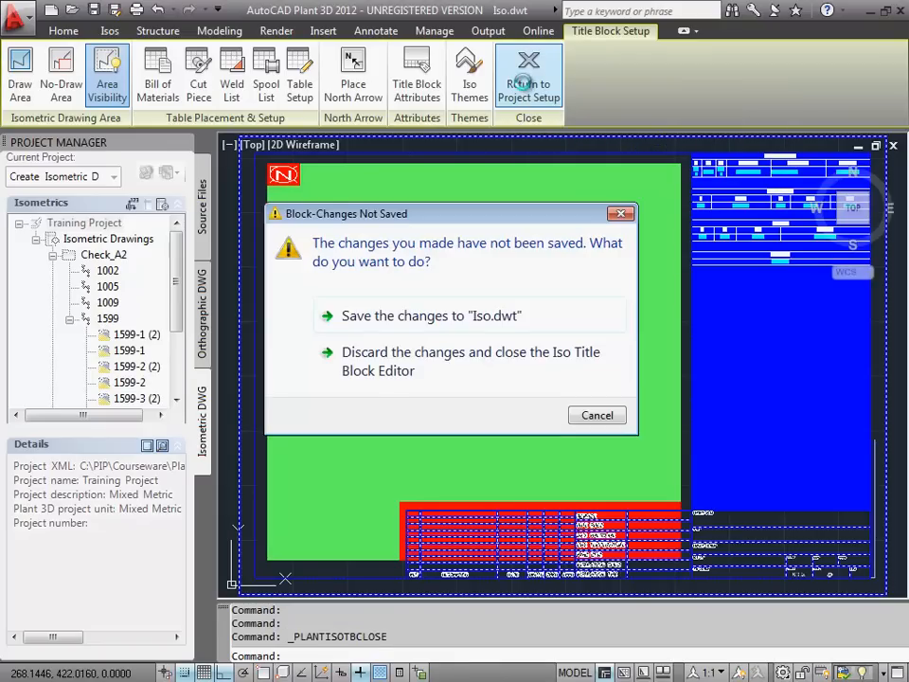
{"action": "left_click", "coordinate": [453, 321]}
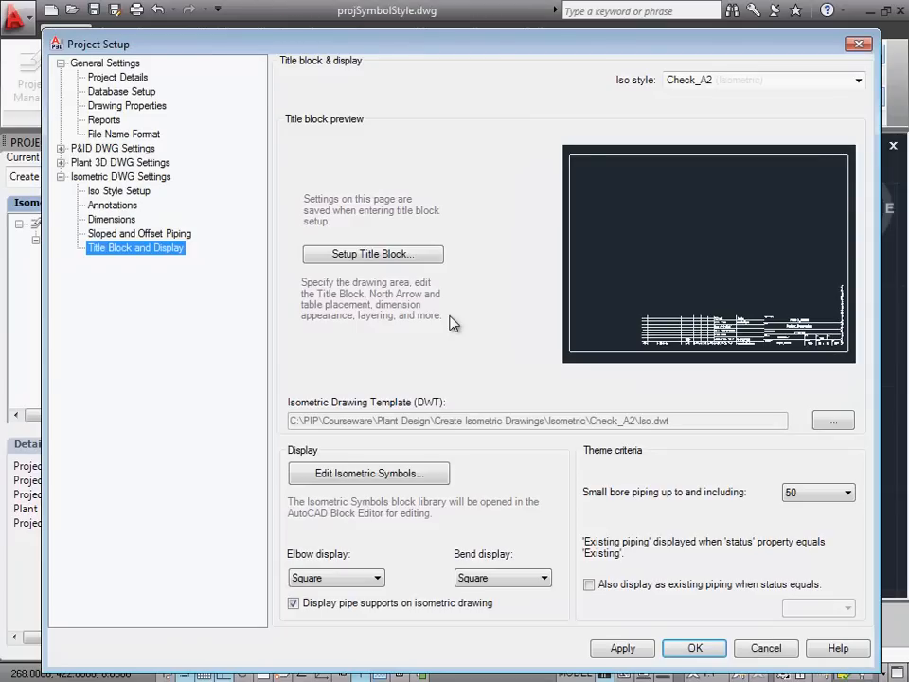
{"action": "left_click", "coordinate": [694, 653]}
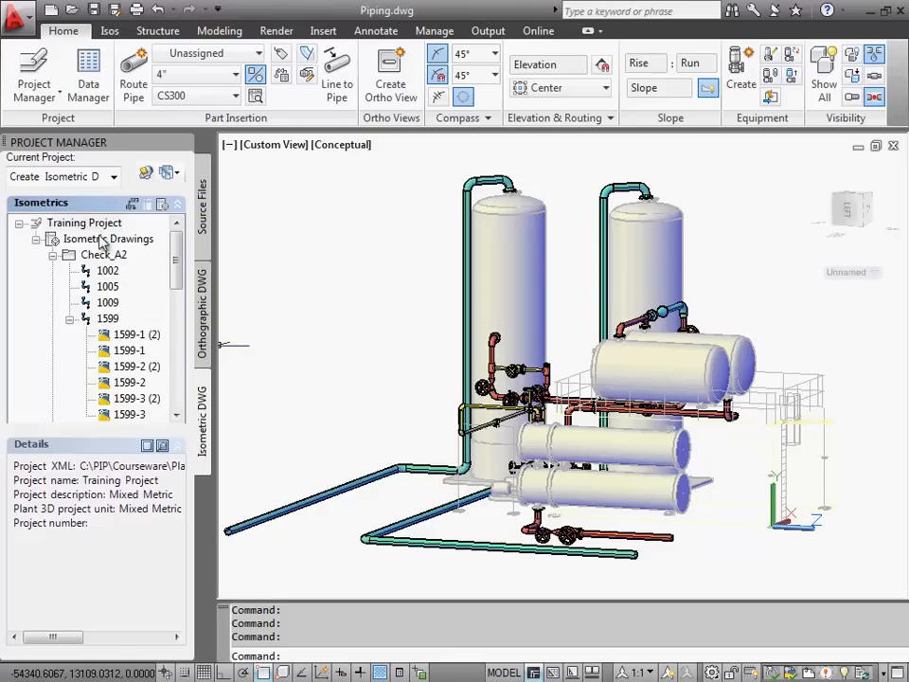
Step: Create a production isometric for line 1599 with the Check_A2 iso style, overwriting existing drawings
{"action": "left_click", "coordinate": [107, 320]}
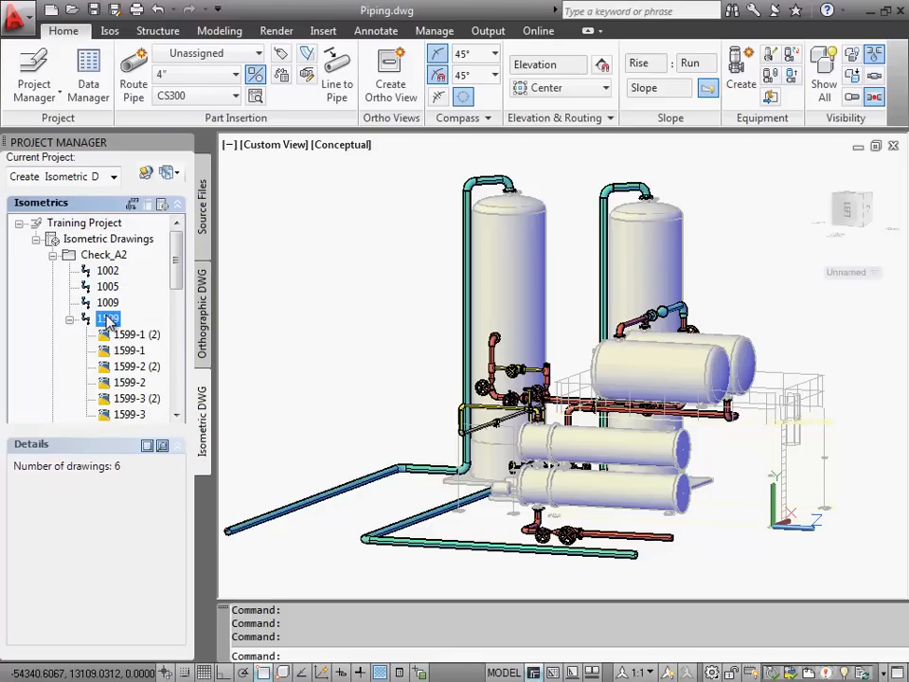
{"action": "right_click", "coordinate": [109, 322]}
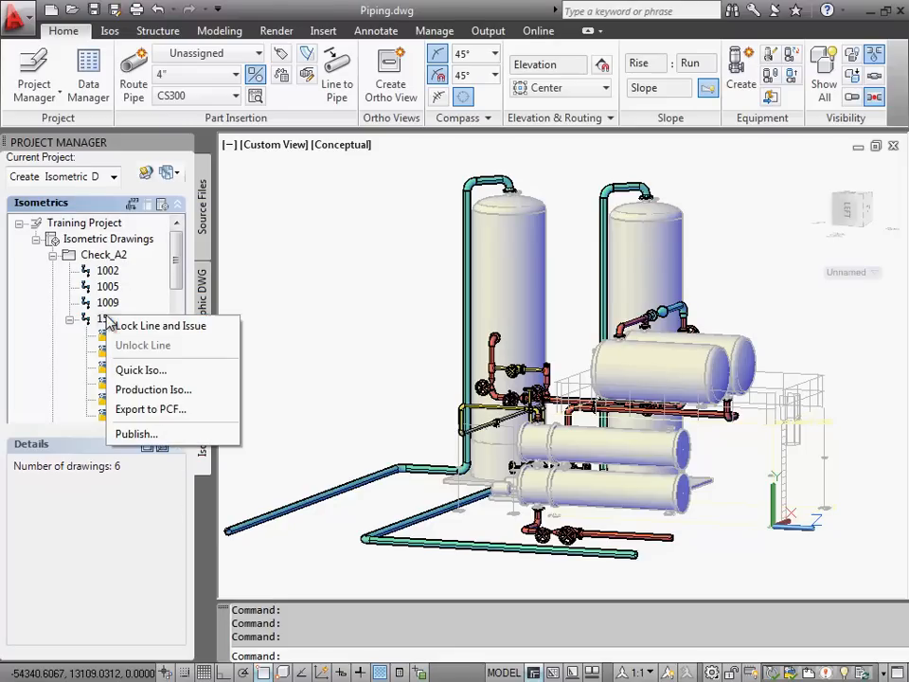
{"action": "left_click", "coordinate": [151, 388]}
{"action": "left_click", "coordinate": [351, 326]}
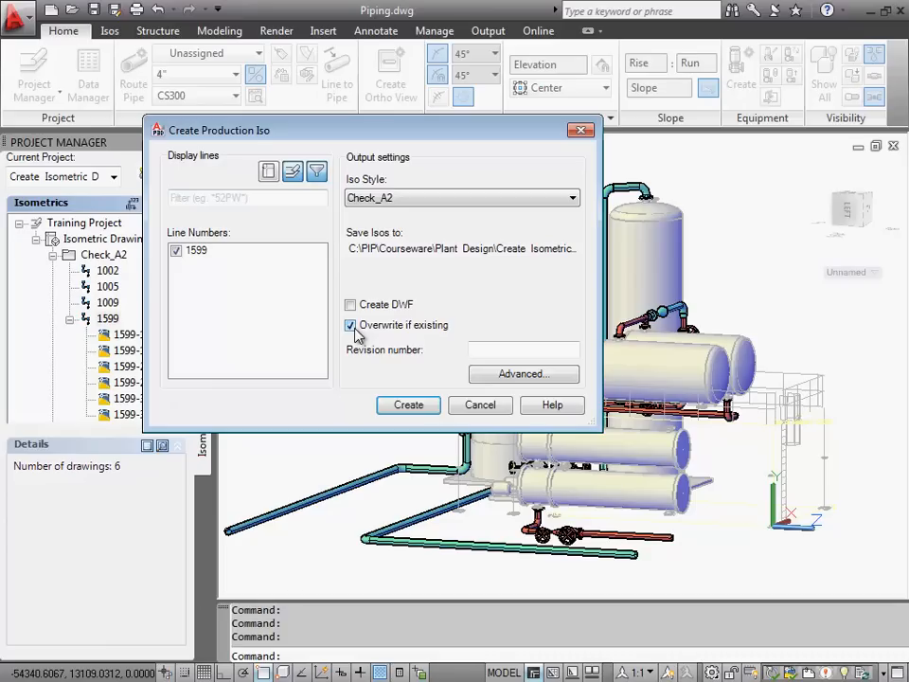
{"action": "left_click", "coordinate": [409, 405]}
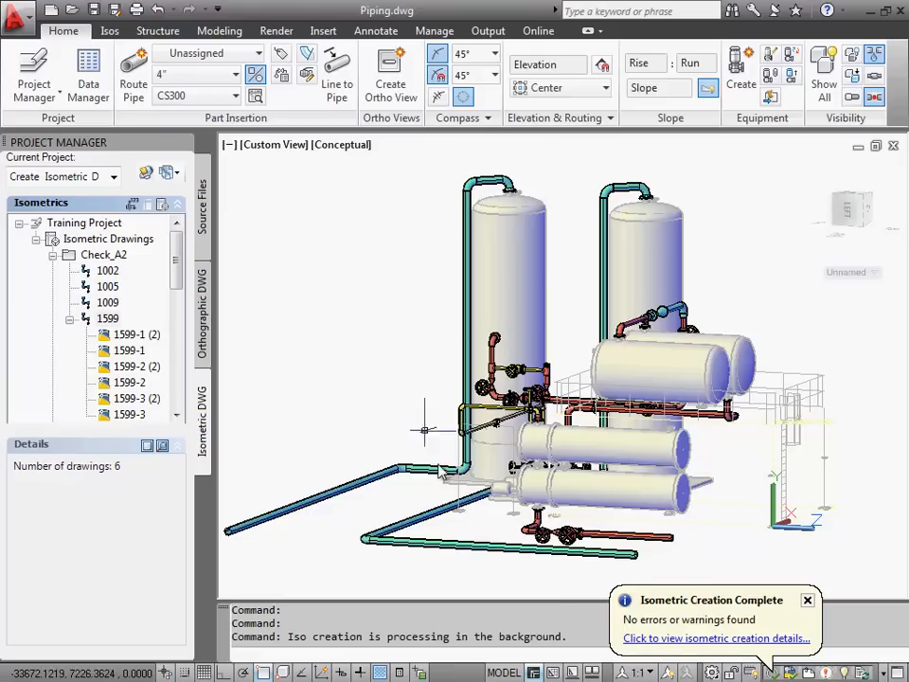
Step: Open the generated 1599-1 isometric from the creation details and examine its bill of materials and list tables up close
{"action": "left_click", "coordinate": [690, 640]}
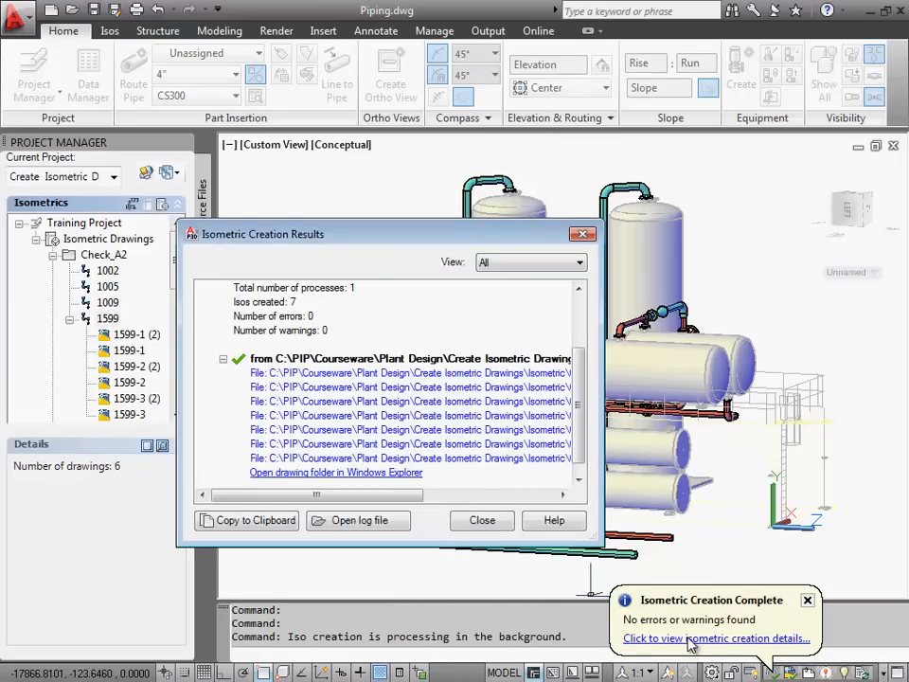
{"action": "left_click", "coordinate": [518, 380]}
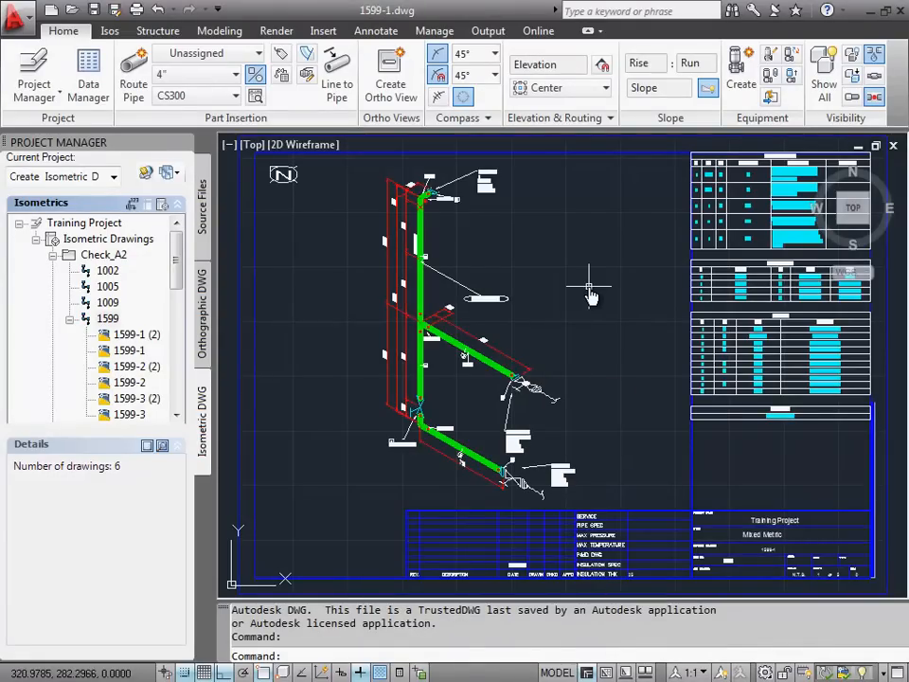
{"action": "type", "text": "z"}
{"action": "key", "text": "Return"}
{"action": "type", "text": "w"}
{"action": "key", "text": "Return"}
{"action": "left_click", "coordinate": [620, 145]}
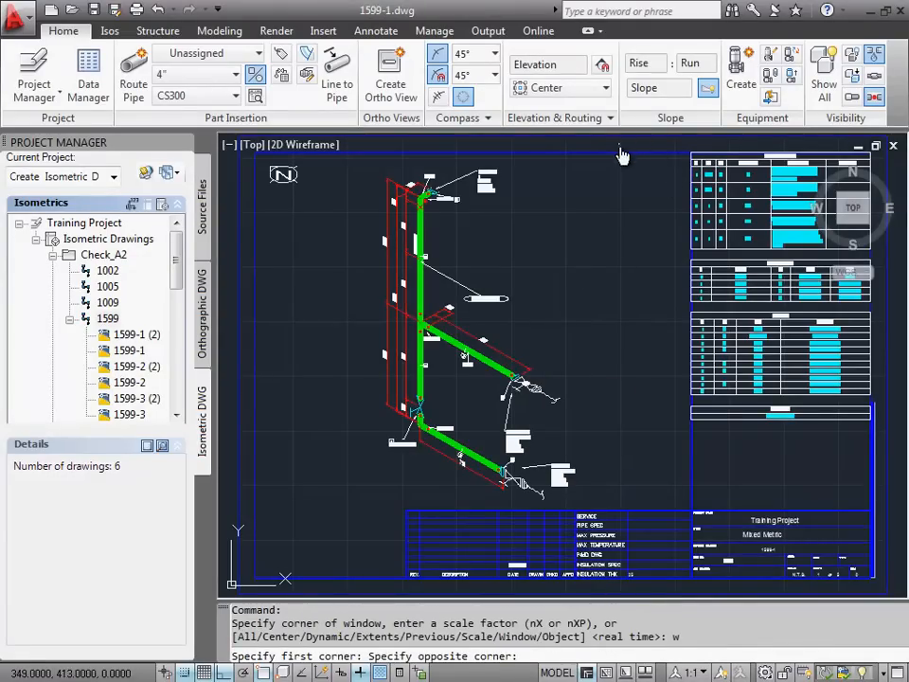
{"action": "left_click", "coordinate": [876, 443]}
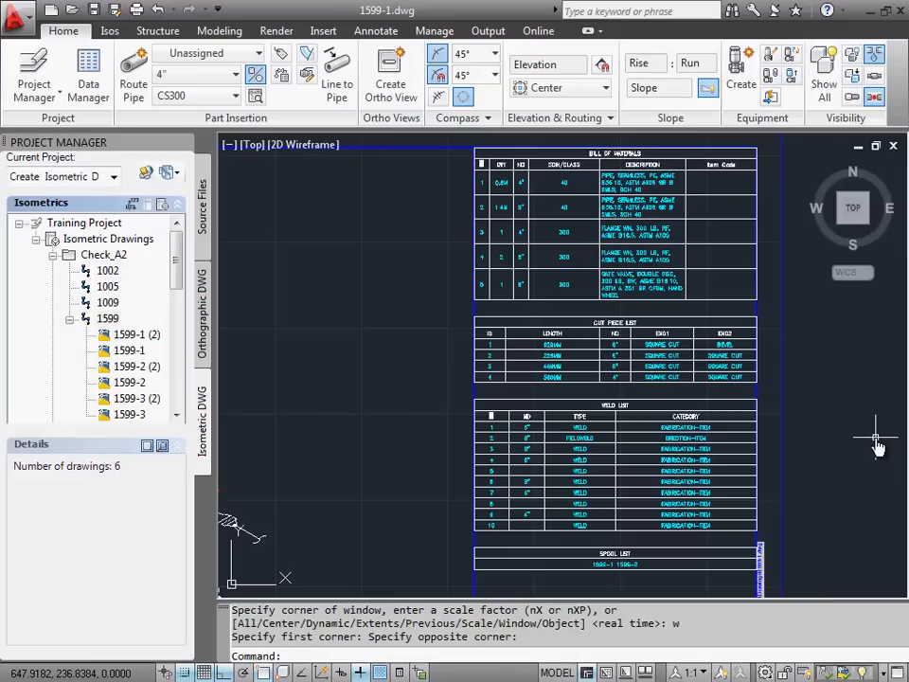
Step: Examine the cut piece, weld and spool lists in detail, then display the full extents of the 1599-1 sheet
{"action": "left_click", "coordinate": [408, 304]}
{"action": "left_click", "coordinate": [772, 595]}
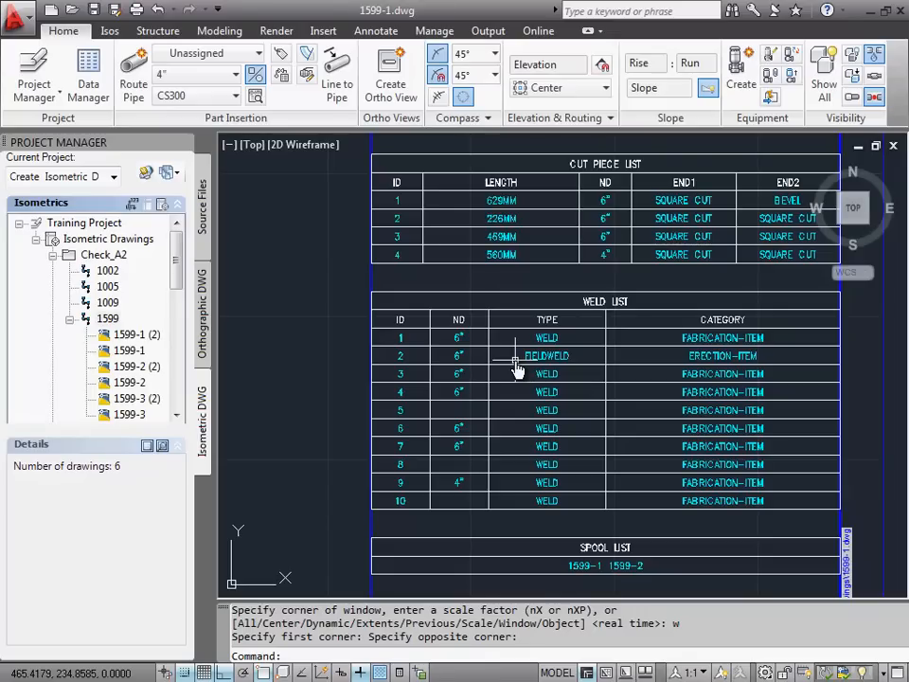
{"action": "type", "text": "z"}
{"action": "key", "text": "Return"}
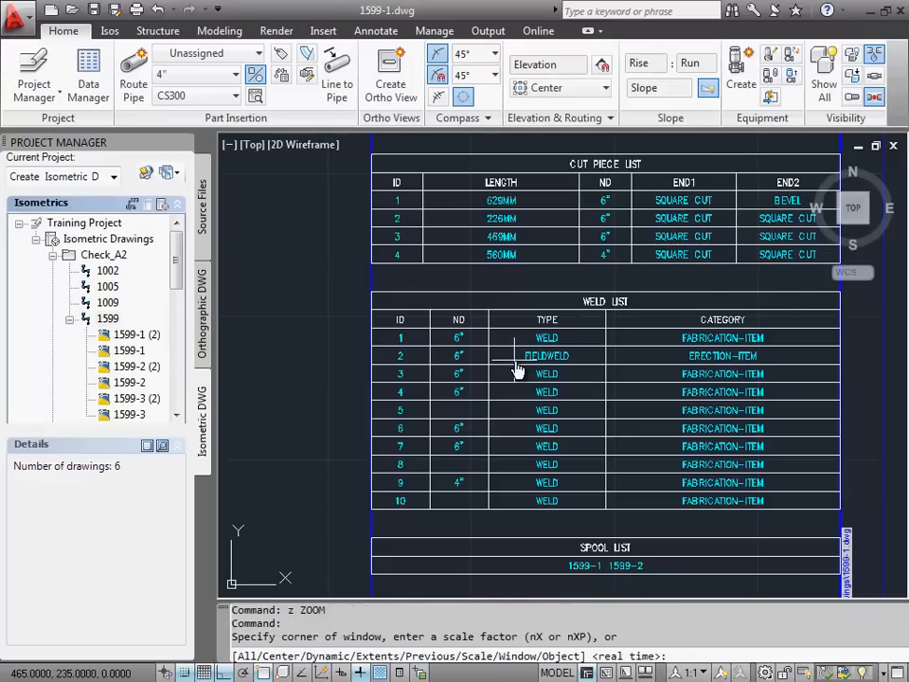
{"action": "type", "text": "e"}
{"action": "key", "text": "Return"}
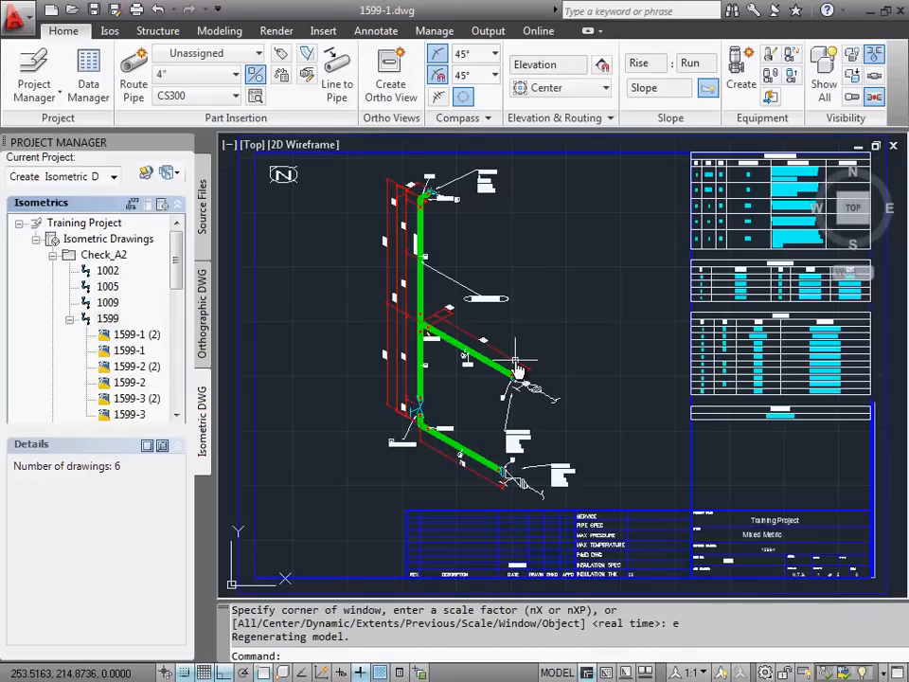